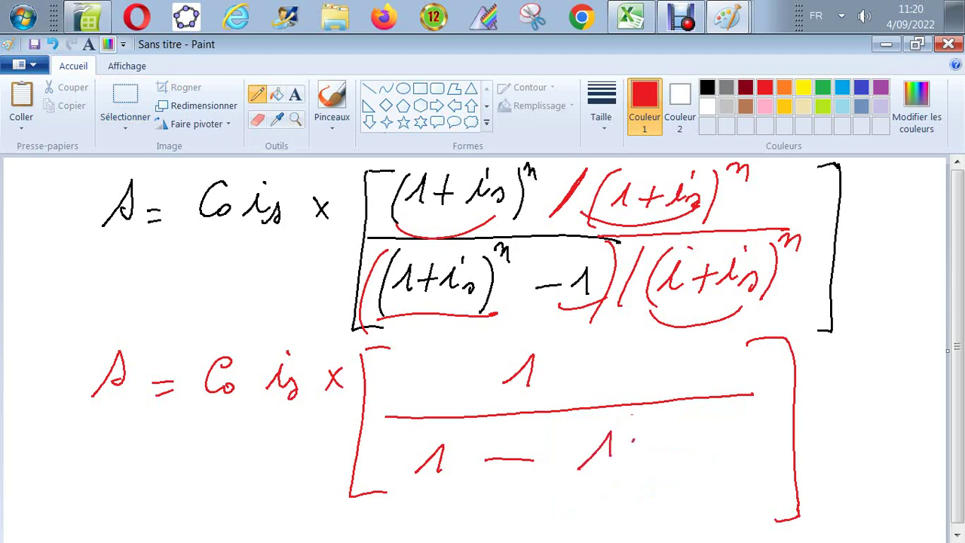
Step: Complete the red denominator by writing (1+is) to the power -n, and add a multiplication dot between C0 and is
{"action": "left_click_drag", "start_coordinate": [620, 451], "coordinate": [637, 449]}
{"action": "mouse_move", "coordinate": [653, 456]}
{"action": "left_mouse_down"}
{"action": "mouse_move", "coordinate": [667, 440]}
{"action": "mouse_move", "coordinate": [671, 457]}
{"action": "left_mouse_up"}
{"action": "left_click_drag", "start_coordinate": [683, 418], "coordinate": [681, 424]}
{"action": "mouse_move", "coordinate": [681, 461]}
{"action": "left_mouse_down"}
{"action": "mouse_move", "coordinate": [688, 452]}
{"action": "mouse_move", "coordinate": [689, 466]}
{"action": "left_mouse_up"}
{"action": "left_click_drag", "start_coordinate": [595, 419], "coordinate": [592, 501]}
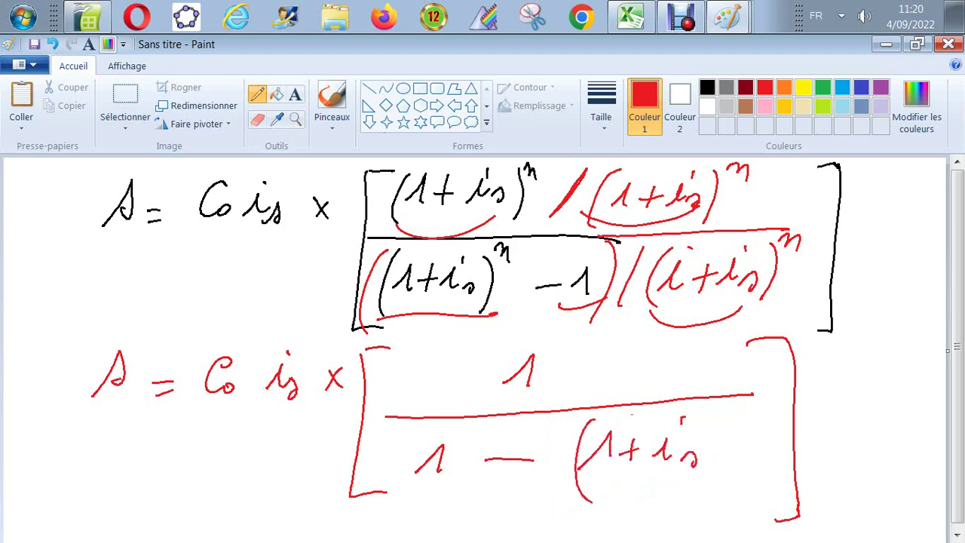
{"action": "mouse_move", "coordinate": [706, 416]}
{"action": "left_mouse_down"}
{"action": "mouse_move", "coordinate": [712, 496]}
{"action": "mouse_move", "coordinate": [737, 416]}
{"action": "left_mouse_up"}
{"action": "left_click_drag", "start_coordinate": [744, 417], "coordinate": [765, 428]}
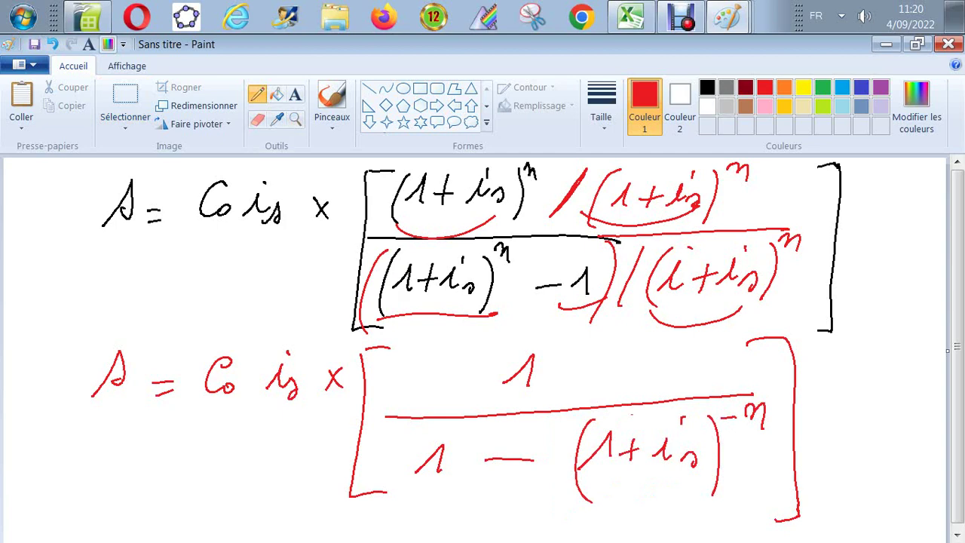
{"action": "left_click", "coordinate": [243, 388]}
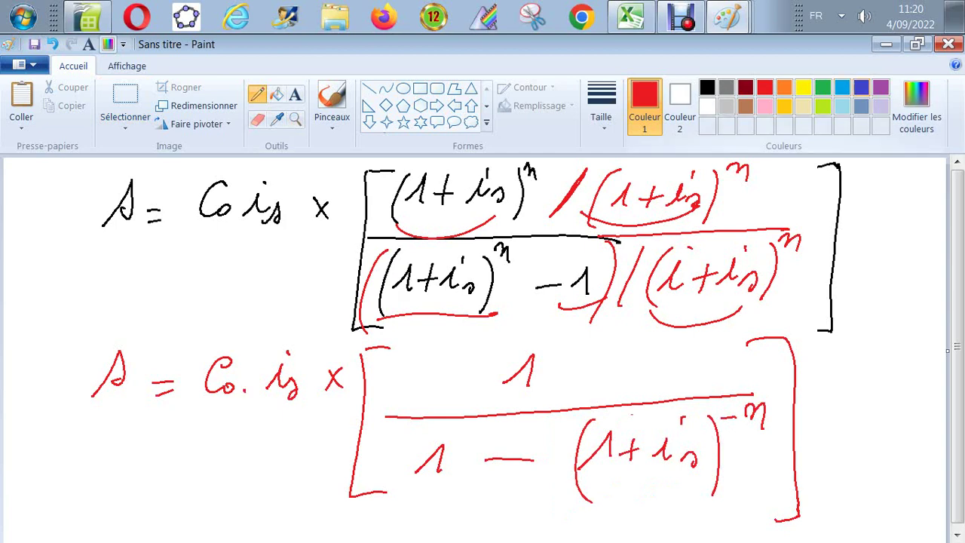
Step: In blue, draw an arrow pointing to C0 and write an underlined 5000 with "cst" beneath it
{"action": "left_click", "coordinate": [860, 87]}
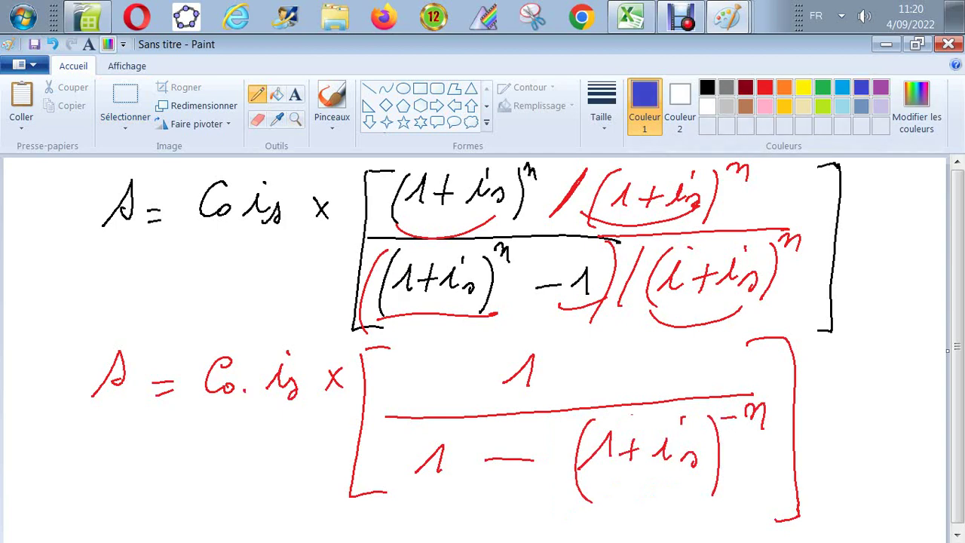
{"action": "left_click_drag", "start_coordinate": [229, 265], "coordinate": [214, 320]}
{"action": "mouse_move", "coordinate": [176, 434]}
{"action": "left_mouse_down"}
{"action": "mouse_move", "coordinate": [168, 461]}
{"action": "mouse_move", "coordinate": [193, 429]}
{"action": "left_mouse_up"}
{"action": "left_click_drag", "start_coordinate": [193, 449], "coordinate": [236, 452]}
{"action": "mouse_move", "coordinate": [146, 477]}
{"action": "left_mouse_down"}
{"action": "mouse_move", "coordinate": [220, 466]}
{"action": "mouse_move", "coordinate": [196, 510]}
{"action": "mouse_move", "coordinate": [212, 513]}
{"action": "mouse_move", "coordinate": [231, 489]}
{"action": "left_mouse_up"}
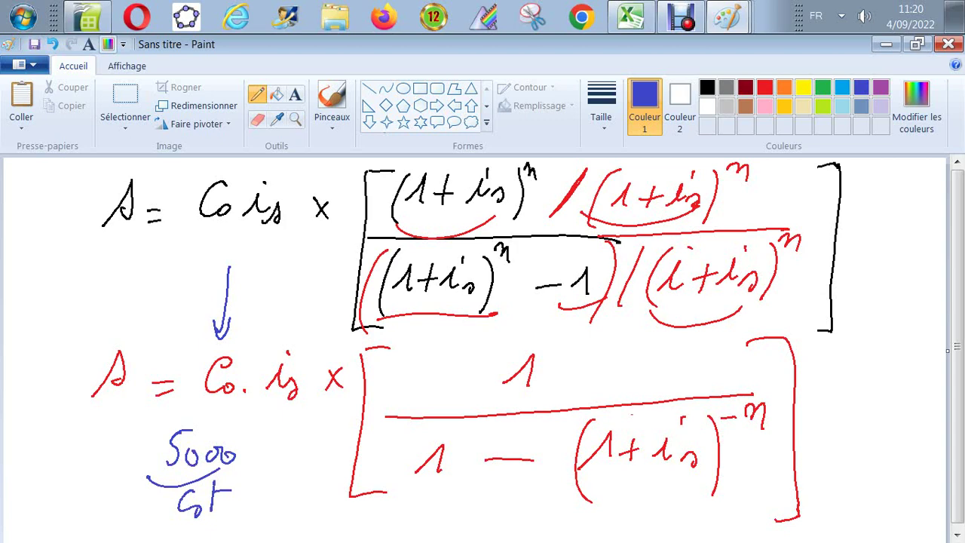
Step: Annotate the rate is in blue with an underline, "3%" above it and "cst" below it
{"action": "left_click_drag", "start_coordinate": [259, 414], "coordinate": [299, 416]}
{"action": "mouse_move", "coordinate": [274, 301]}
{"action": "left_mouse_down"}
{"action": "mouse_move", "coordinate": [273, 332]}
{"action": "mouse_move", "coordinate": [300, 315]}
{"action": "left_mouse_up"}
{"action": "mouse_move", "coordinate": [321, 298]}
{"action": "left_mouse_down"}
{"action": "mouse_move", "coordinate": [294, 341]}
{"action": "mouse_move", "coordinate": [312, 334]}
{"action": "left_mouse_up"}
{"action": "left_click_drag", "start_coordinate": [280, 452], "coordinate": [283, 473]}
{"action": "mouse_move", "coordinate": [304, 437]}
{"action": "left_mouse_down"}
{"action": "mouse_move", "coordinate": [300, 469]}
{"action": "mouse_move", "coordinate": [320, 448]}
{"action": "left_mouse_up"}
Step: Draw a blue arrow to the exponent n and write a double-underlined 10 beside it
{"action": "left_click_drag", "start_coordinate": [808, 348], "coordinate": [770, 406]}
{"action": "left_click_drag", "start_coordinate": [769, 390], "coordinate": [789, 397]}
{"action": "mouse_move", "coordinate": [828, 353]}
{"action": "left_mouse_down"}
{"action": "mouse_move", "coordinate": [818, 378]}
{"action": "mouse_move", "coordinate": [847, 364]}
{"action": "mouse_move", "coordinate": [861, 388]}
{"action": "left_mouse_up"}
{"action": "left_click_drag", "start_coordinate": [821, 403], "coordinate": [847, 401]}
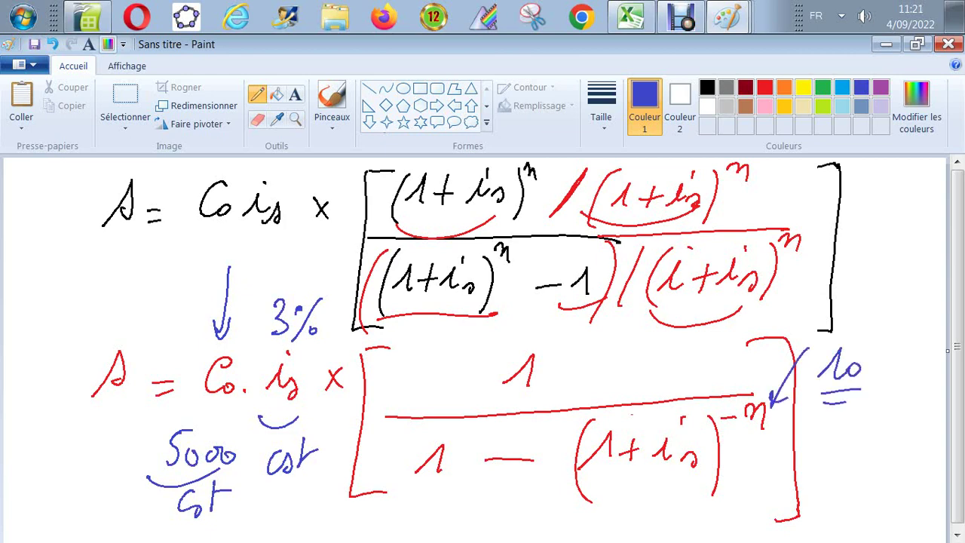
Step: Write "5 ans" in blue beneath the first formula's S and underline it
{"action": "left_click_drag", "start_coordinate": [44, 238], "coordinate": [38, 271]}
{"action": "left_click_drag", "start_coordinate": [42, 241], "coordinate": [57, 239]}
{"action": "left_click_drag", "start_coordinate": [65, 252], "coordinate": [66, 253]}
{"action": "left_click_drag", "start_coordinate": [69, 253], "coordinate": [97, 253]}
{"action": "left_click_drag", "start_coordinate": [108, 251], "coordinate": [99, 268]}
{"action": "left_click_drag", "start_coordinate": [23, 287], "coordinate": [130, 269]}
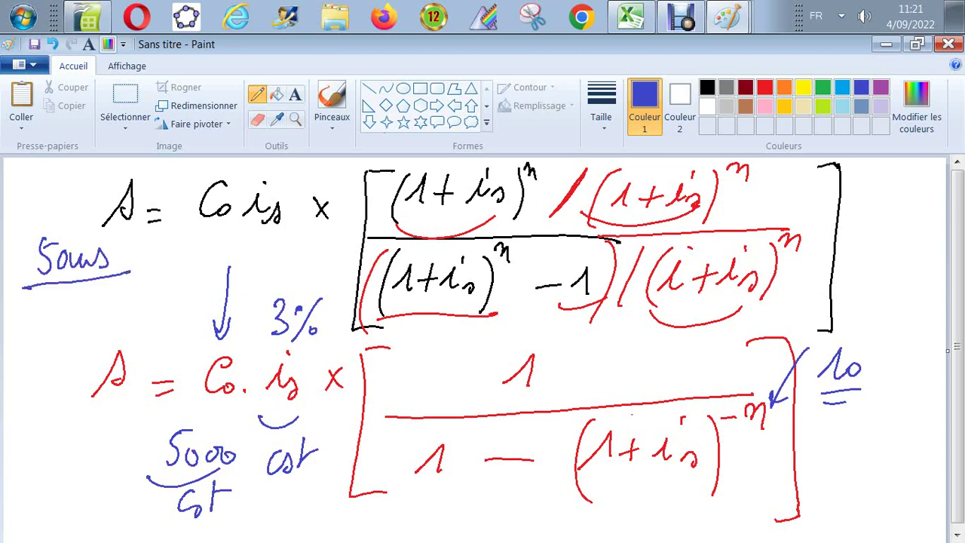
Step: Write "10 semestre" under "5 ans", and mark the exponent by adding "Sem" after the 10 and circling n
{"action": "left_click_drag", "start_coordinate": [19, 315], "coordinate": [10, 339]}
{"action": "mouse_move", "coordinate": [33, 327]}
{"action": "left_mouse_down"}
{"action": "mouse_move", "coordinate": [64, 333]}
{"action": "mouse_move", "coordinate": [139, 321]}
{"action": "mouse_move", "coordinate": [139, 332]}
{"action": "left_mouse_up"}
{"action": "mouse_move", "coordinate": [151, 298]}
{"action": "left_mouse_down"}
{"action": "mouse_move", "coordinate": [147, 336]}
{"action": "mouse_move", "coordinate": [165, 312]}
{"action": "mouse_move", "coordinate": [192, 334]}
{"action": "left_mouse_up"}
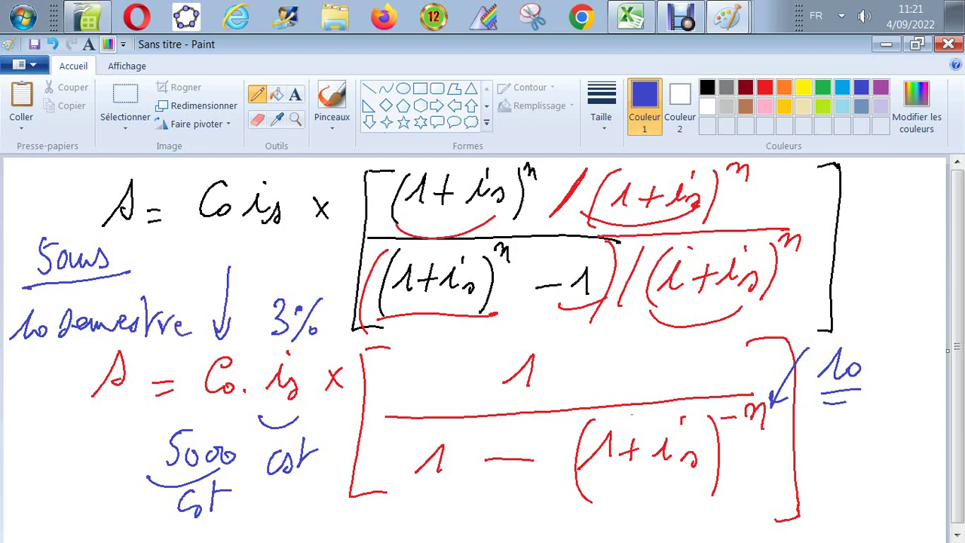
{"action": "mouse_move", "coordinate": [891, 354]}
{"action": "left_mouse_down"}
{"action": "mouse_move", "coordinate": [873, 377]}
{"action": "mouse_move", "coordinate": [927, 379]}
{"action": "left_mouse_up"}
{"action": "mouse_move", "coordinate": [750, 388]}
{"action": "left_mouse_down"}
{"action": "mouse_move", "coordinate": [782, 419]}
{"action": "mouse_move", "coordinate": [748, 392]}
{"action": "left_mouse_up"}
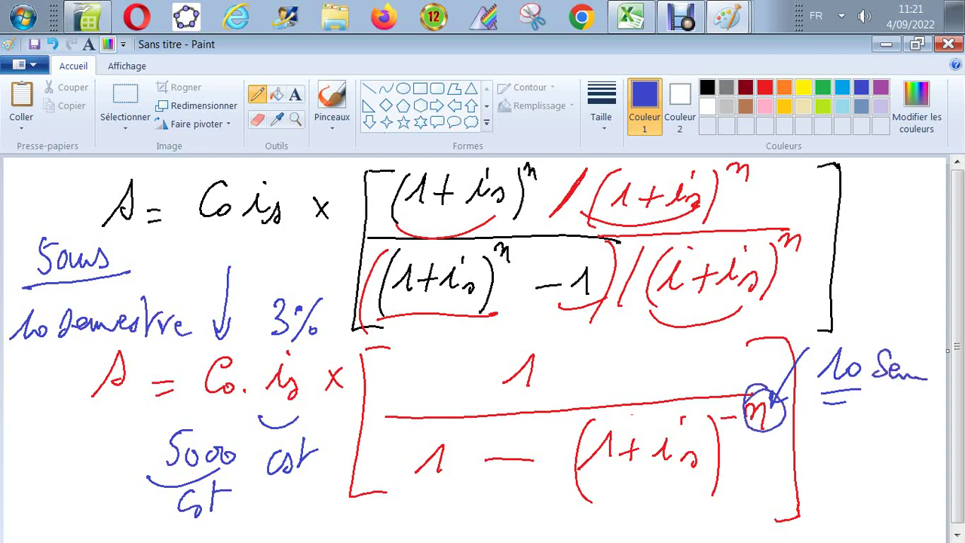
Step: Underline the red S in blue and write a double-underlined "cst" below it
{"action": "left_click_drag", "start_coordinate": [65, 391], "coordinate": [129, 389]}
{"action": "left_click_drag", "start_coordinate": [44, 429], "coordinate": [42, 457]}
{"action": "left_click_drag", "start_coordinate": [56, 440], "coordinate": [50, 455]}
{"action": "left_click_drag", "start_coordinate": [69, 421], "coordinate": [68, 455]}
{"action": "left_click_drag", "start_coordinate": [66, 445], "coordinate": [92, 433]}
{"action": "left_click_drag", "start_coordinate": [35, 473], "coordinate": [82, 470]}
{"action": "left_click_drag", "start_coordinate": [36, 487], "coordinate": [79, 482]}
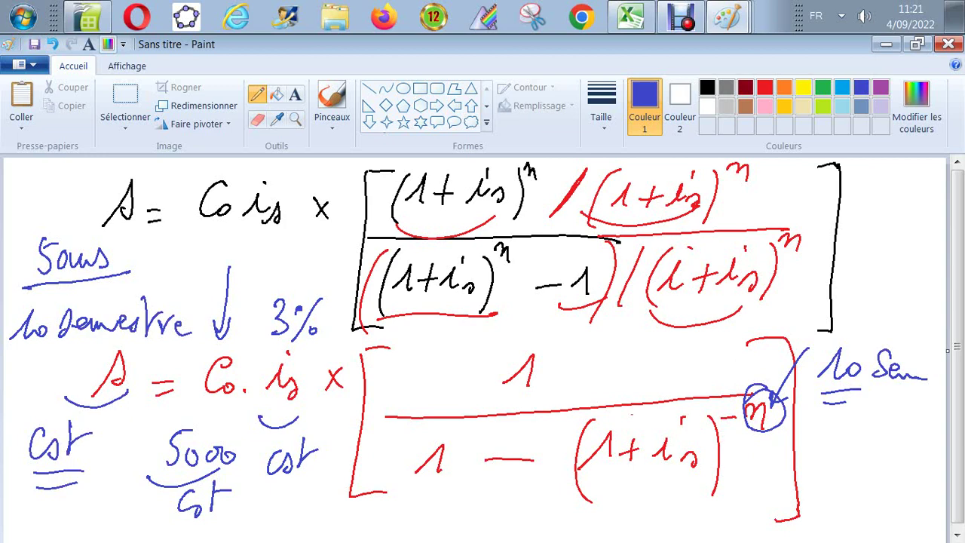
Step: Switch to the Amortissement.ods spreadsheet in OpenOffice Calc and examine the année column from year 1 to 5
{"action": "left_click", "coordinate": [87, 16]}
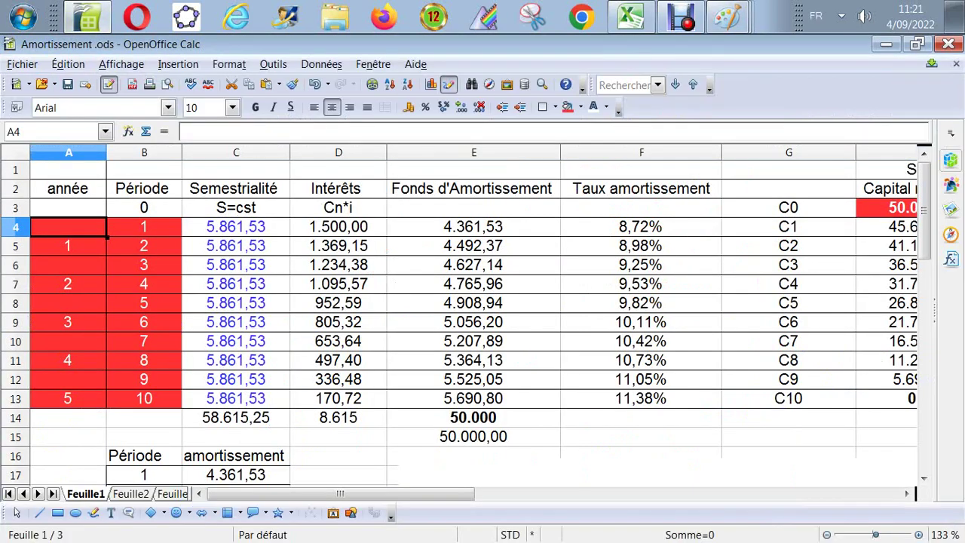
{"action": "left_click", "coordinate": [143, 226]}
{"action": "key", "text": "Down"}
{"action": "key", "text": "Left"}
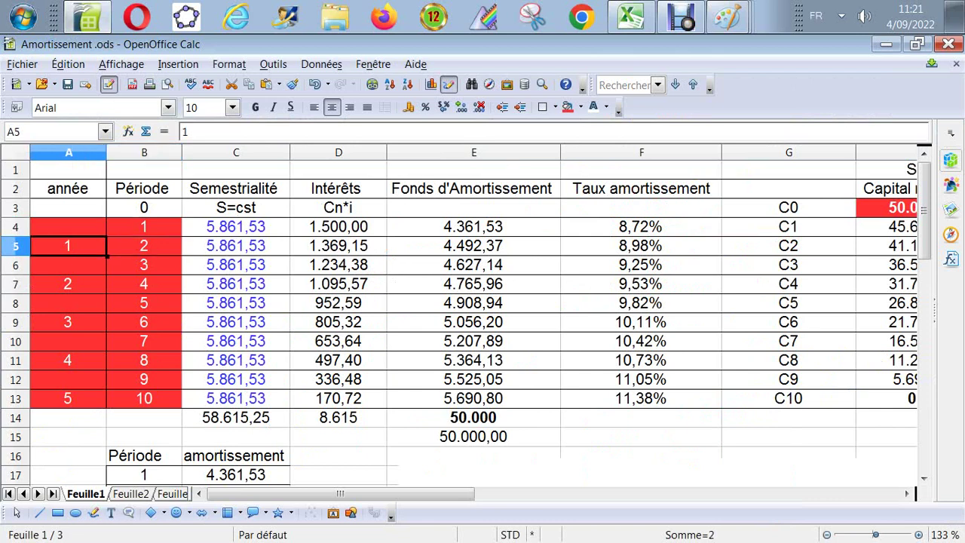
{"action": "key", "text": "Down"}
{"action": "key", "text": "Down"}
{"action": "key", "text": "Down"}
{"action": "key", "text": "Down"}
{"action": "key", "text": "Down"}
{"action": "key", "text": "Down"}
{"action": "key", "text": "Down"}
{"action": "key", "text": "Down"}
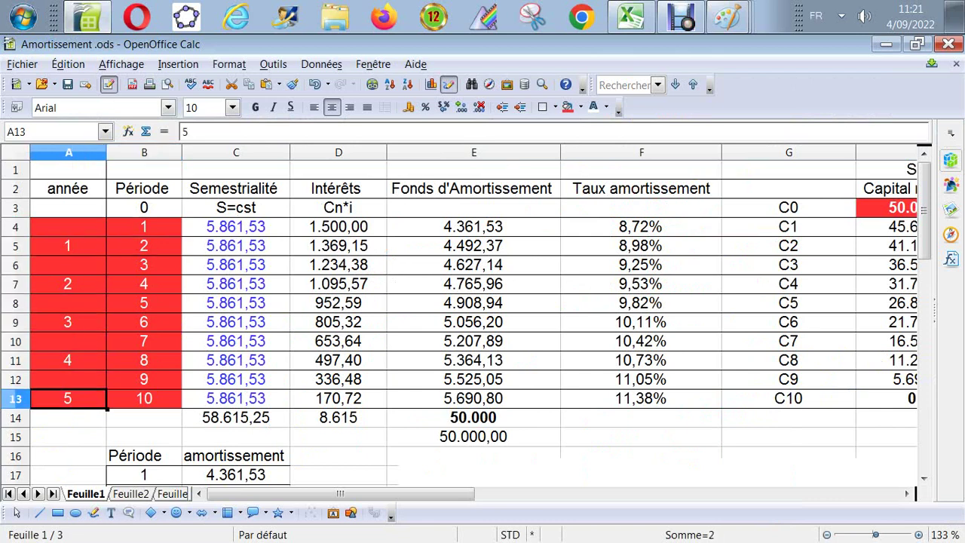
{"action": "key", "text": "Up"}
{"action": "key", "text": "Up"}
{"action": "key", "text": "Up"}
{"action": "key", "text": "Up"}
{"action": "key", "text": "Up"}
{"action": "key", "text": "Up"}
{"action": "key", "text": "Up"}
{"action": "key", "text": "Up"}
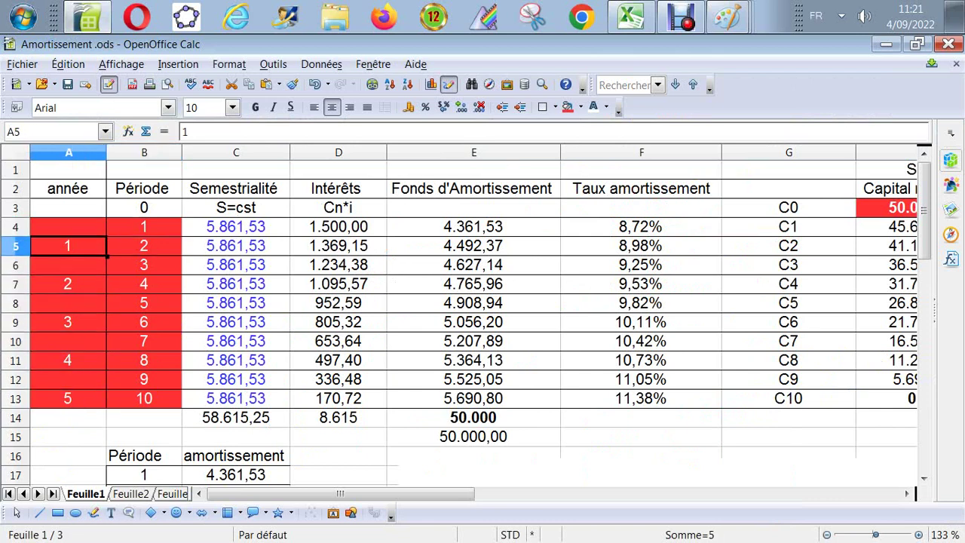
{"action": "key", "text": "Up"}
Step: Examine the Période column from period 1 to 10
{"action": "key", "text": "Right"}
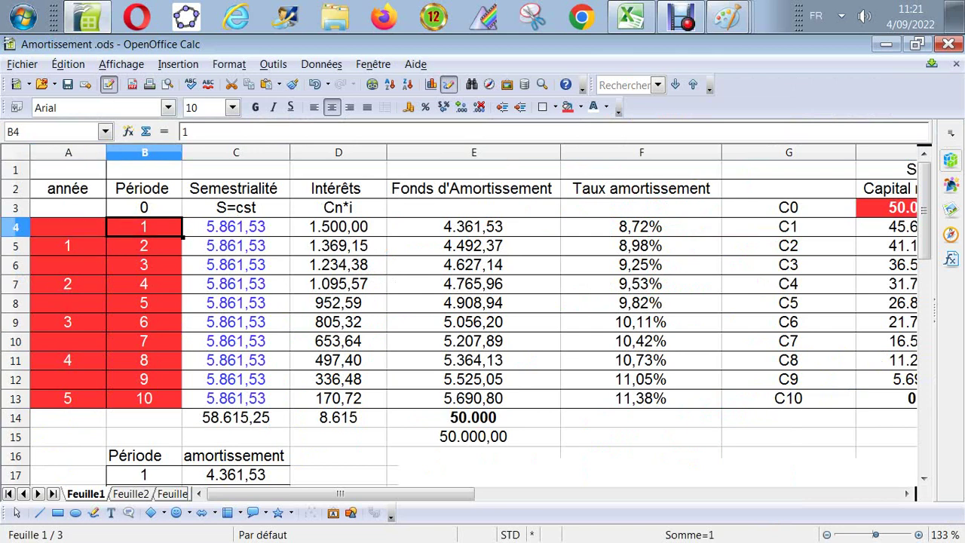
{"action": "key", "text": "Down"}
{"action": "key", "text": "Down"}
{"action": "key", "text": "Down"}
{"action": "key", "text": "Down"}
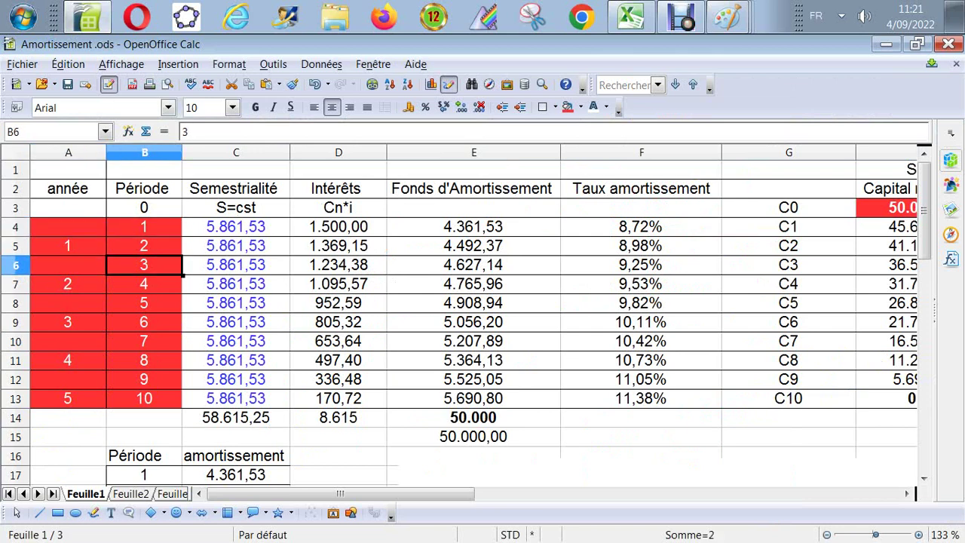
{"action": "key", "text": "Down"}
{"action": "key", "text": "Down"}
{"action": "key", "text": "Down"}
{"action": "key", "text": "Down"}
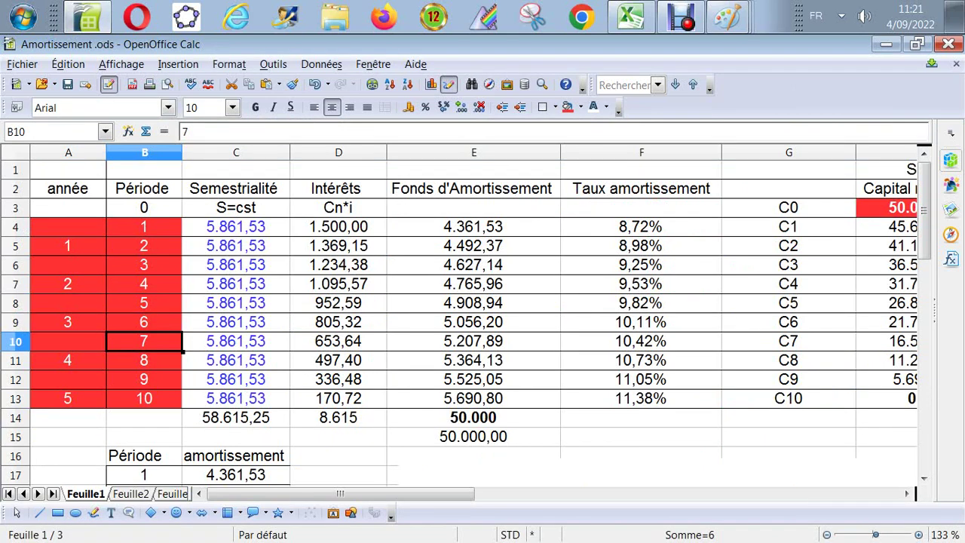
{"action": "key", "text": "Down"}
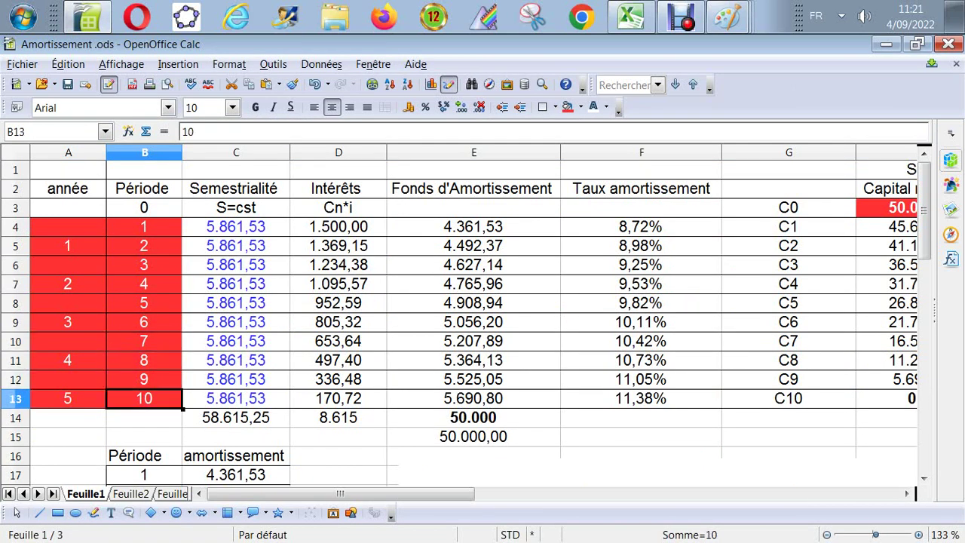
{"action": "key", "text": "Up"}
{"action": "key", "text": "Up"}
{"action": "key", "text": "Up"}
{"action": "key", "text": "Up"}
{"action": "key", "text": "Up"}
{"action": "key", "text": "Up"}
{"action": "key", "text": "Up"}
{"action": "key", "text": "Up"}
{"action": "key", "text": "Up"}
Step: Select the first semestrialité in C4 and compare its formula with the handwritten one in Paint, returning to Calc
{"action": "key", "text": "Right"}
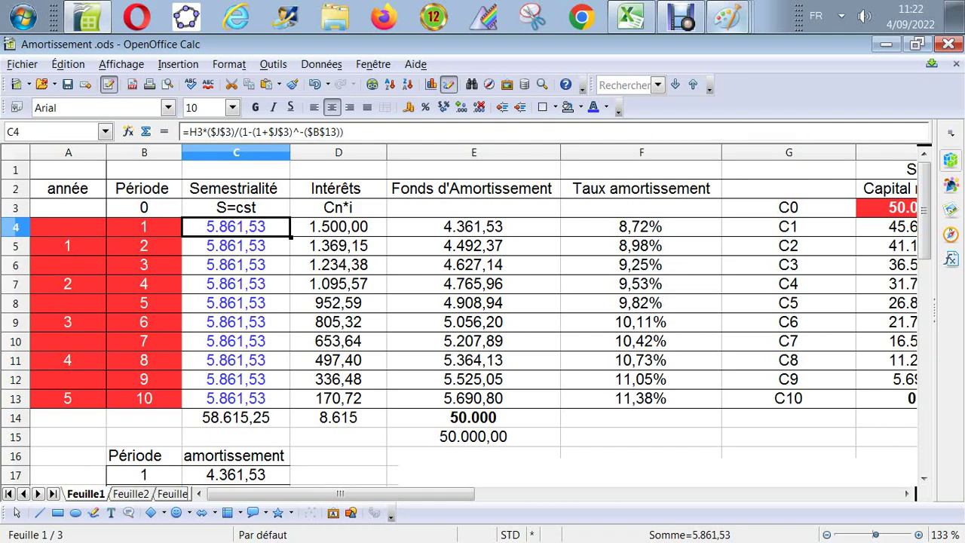
{"action": "left_click", "coordinate": [727, 16]}
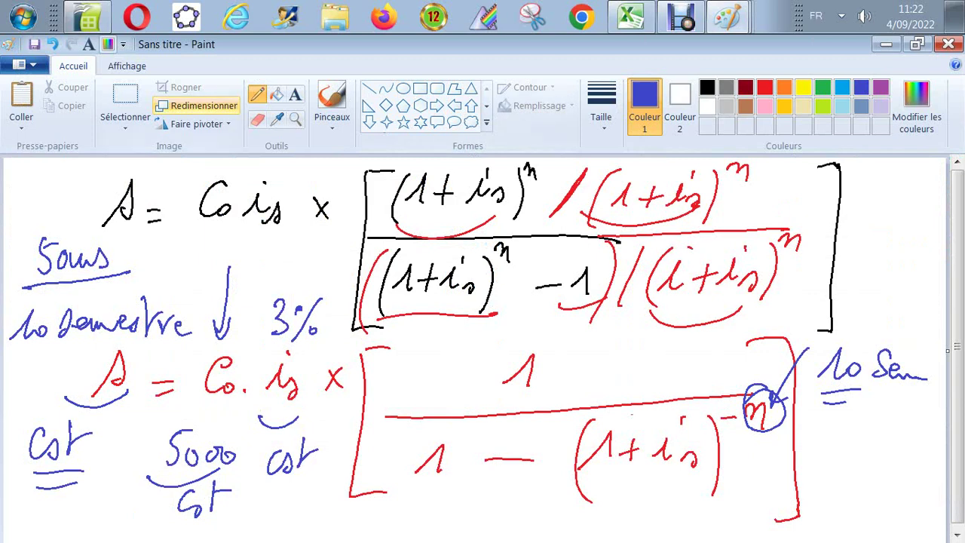
{"action": "left_click", "coordinate": [87, 17]}
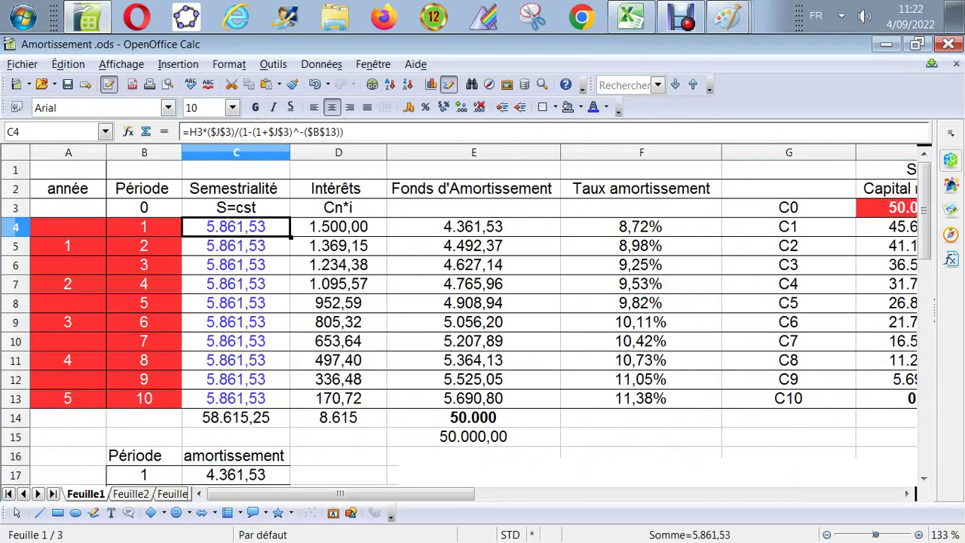
Step: Review the constant payments in the Semestrialité column from C4 through C13 and back to C4
{"action": "key", "text": "Down"}
{"action": "key", "text": "Down"}
{"action": "key", "text": "Down"}
{"action": "key", "text": "Down"}
{"action": "key", "text": "Down"}
{"action": "key", "text": "Down"}
{"action": "key", "text": "Down"}
{"action": "key", "text": "Down"}
{"action": "key", "text": "Down"}
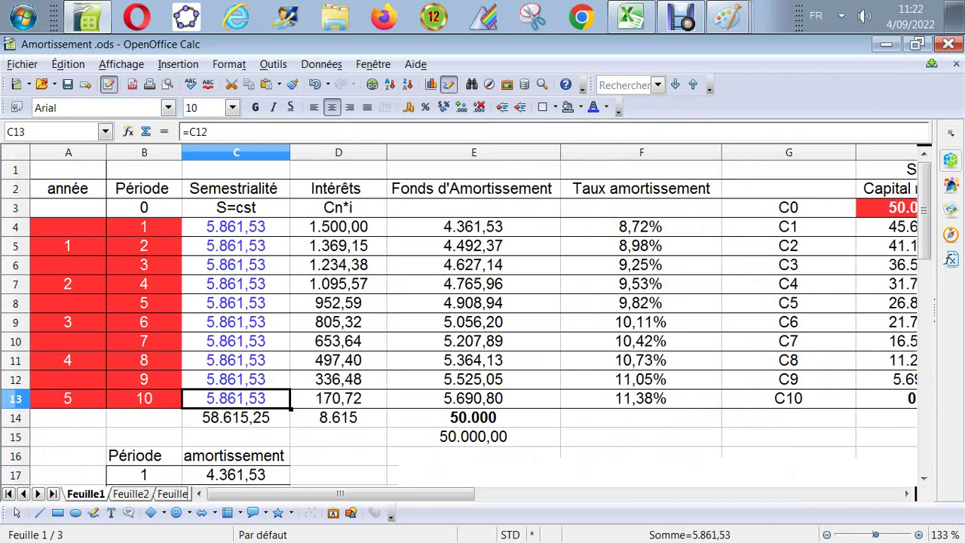
{"action": "key", "text": "Up"}
{"action": "key", "text": "Up"}
{"action": "key", "text": "Up"}
{"action": "key", "text": "Up"}
{"action": "key", "text": "Up"}
{"action": "key", "text": "Up"}
{"action": "key", "text": "Up"}
{"action": "key", "text": "Up"}
{"action": "key", "text": "Up"}
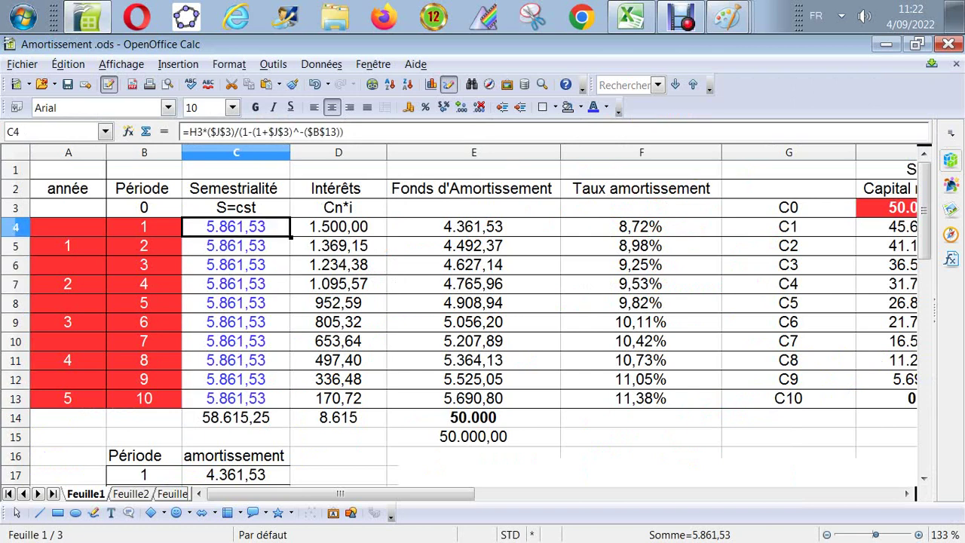
Step: Examine the semestrialité total in C14, and go back over the payments up to C4
{"action": "key", "text": "Down"}
{"action": "key", "text": "Down"}
{"action": "key", "text": "Down"}
{"action": "key", "text": "Down"}
{"action": "key", "text": "Down"}
{"action": "key", "text": "Down"}
{"action": "key", "text": "Down"}
{"action": "key", "text": "Down"}
{"action": "key", "text": "Down"}
{"action": "key", "text": "Down"}
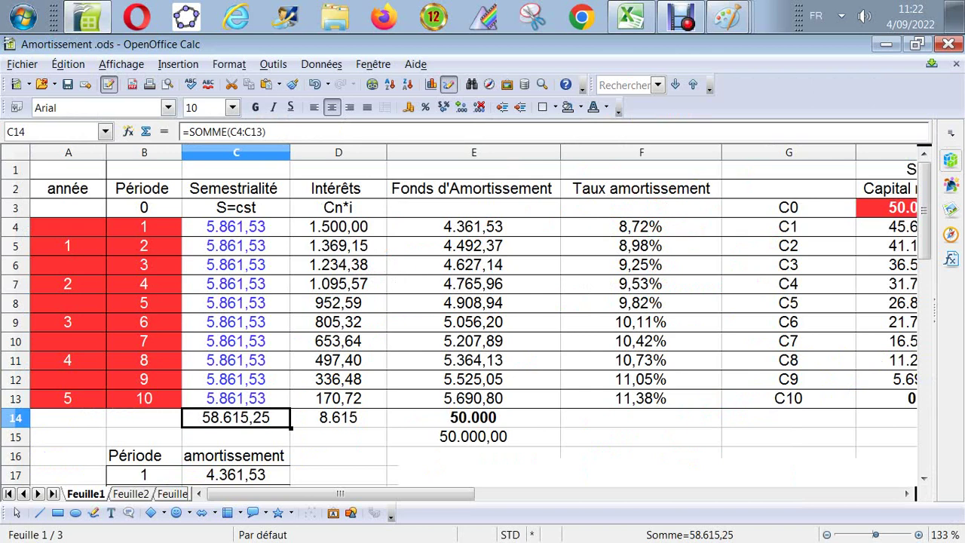
{"action": "key", "text": "Up"}
{"action": "key", "text": "Up"}
{"action": "key", "text": "Up"}
{"action": "key", "text": "Up"}
{"action": "key", "text": "Up"}
{"action": "key", "text": "Up"}
{"action": "key", "text": "Up"}
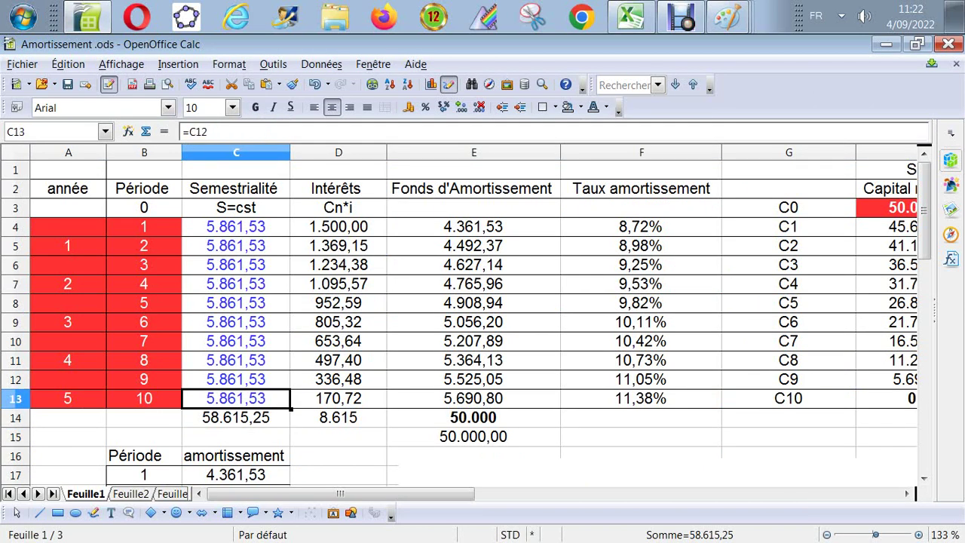
{"action": "key", "text": "Up"}
{"action": "key", "text": "Up"}
{"action": "key", "text": "Up"}
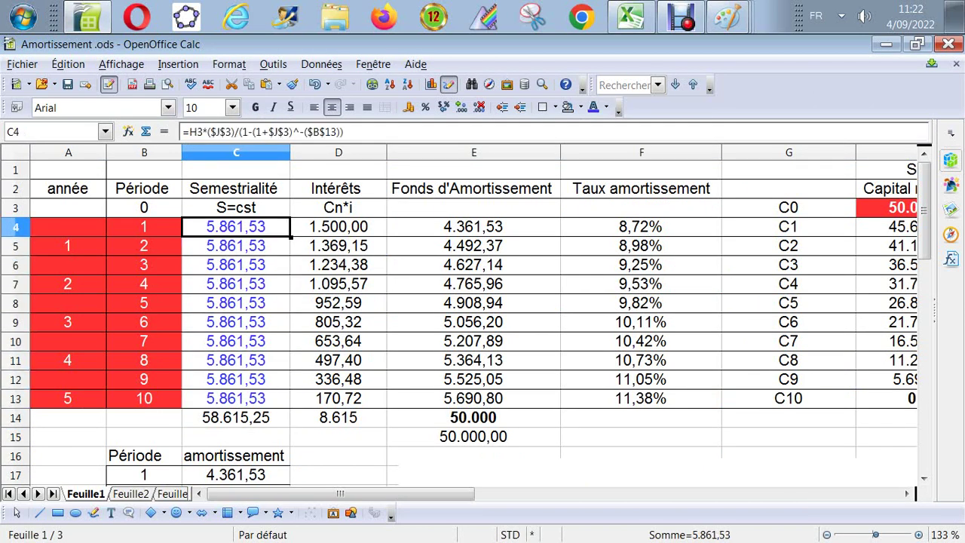
Step: Go down the Semestrialité column again to recheck the SOMME formula in C14
{"action": "key", "text": "Down"}
{"action": "key", "text": "Down"}
{"action": "key", "text": "Down"}
{"action": "key", "text": "Down"}
{"action": "key", "text": "Down"}
{"action": "key", "text": "Down"}
{"action": "key", "text": "Down"}
{"action": "key", "text": "Down"}
{"action": "key", "text": "Down"}
{"action": "key", "text": "Down"}
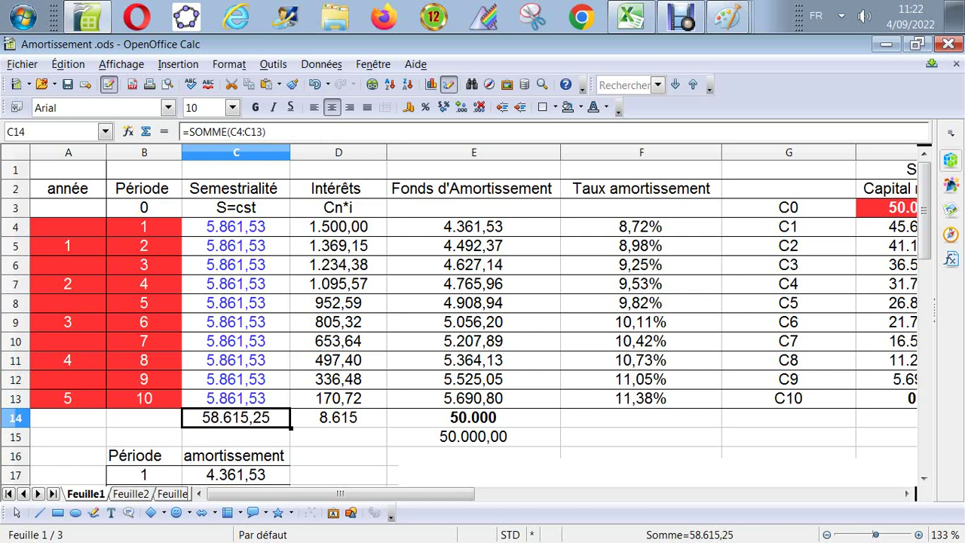
Step: Leave the Semestrialité column and examine the initial capital C0 in H3 under Capital restant dû
{"action": "key", "text": "Up"}
{"action": "key", "text": "Up"}
{"action": "key", "text": "Up"}
{"action": "key", "text": "Up"}
{"action": "key", "text": "Up"}
{"action": "key", "text": "Up"}
{"action": "key", "text": "Up"}
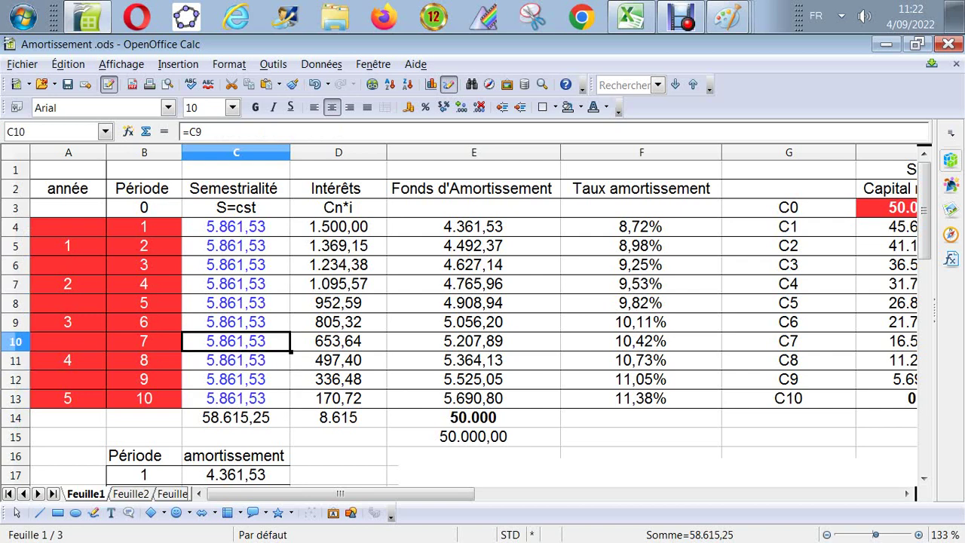
{"action": "key", "text": "Up"}
{"action": "key", "text": "Up"}
{"action": "key", "text": "Right"}
{"action": "key", "text": "Right"}
{"action": "key", "text": "Right"}
{"action": "key", "text": "Right"}
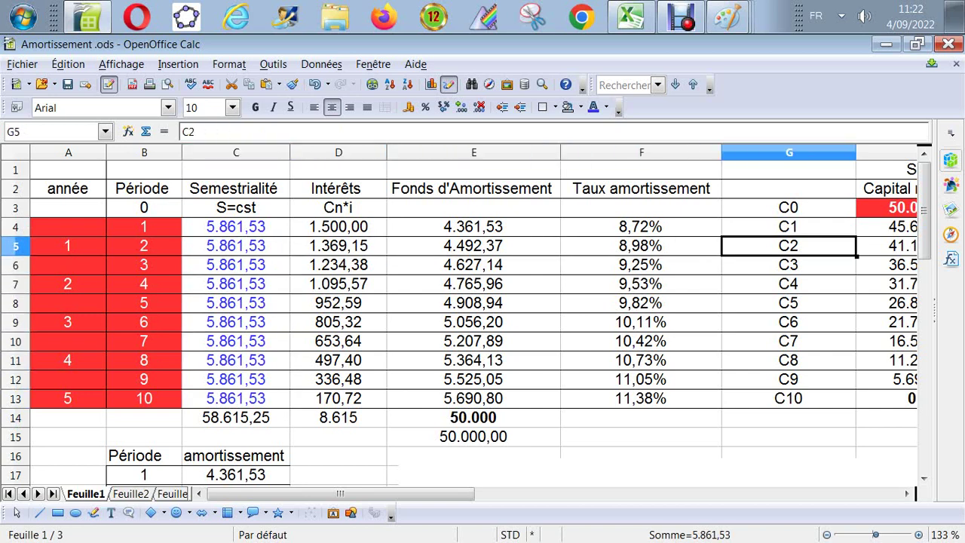
{"action": "key", "text": "Right"}
{"action": "key", "text": "Right"}
{"action": "key", "text": "Up"}
{"action": "key", "text": "Up"}
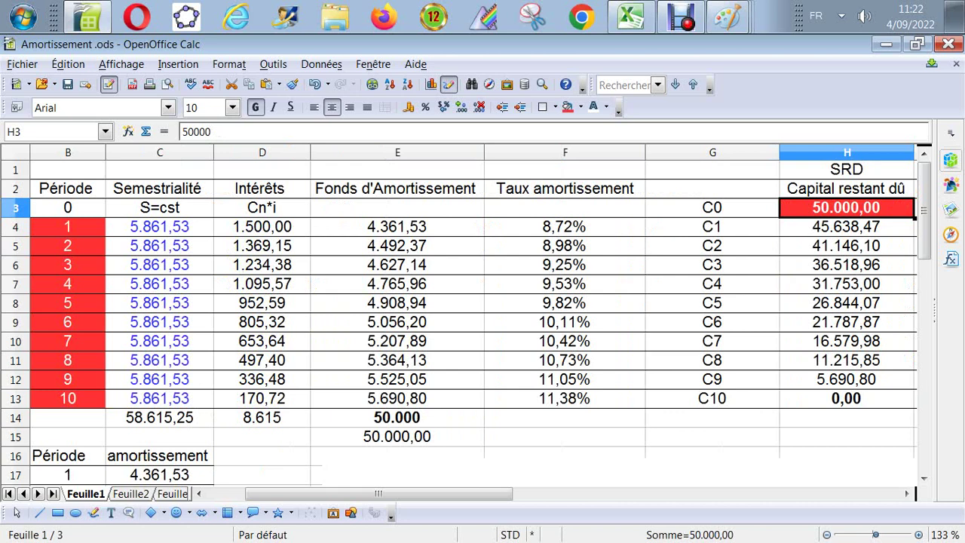
{"action": "left_click", "coordinate": [711, 207]}
{"action": "left_click", "coordinate": [846, 207]}
Step: Examine the Capital restant dû column from C0 down to C10 in H13
{"action": "key", "text": "Down"}
{"action": "key", "text": "Down"}
{"action": "key", "text": "Down"}
{"action": "key", "text": "Down"}
{"action": "key", "text": "Down"}
{"action": "key", "text": "Down"}
{"action": "key", "text": "Down"}
{"action": "key", "text": "Down"}
{"action": "key", "text": "Down"}
{"action": "key", "text": "Down"}
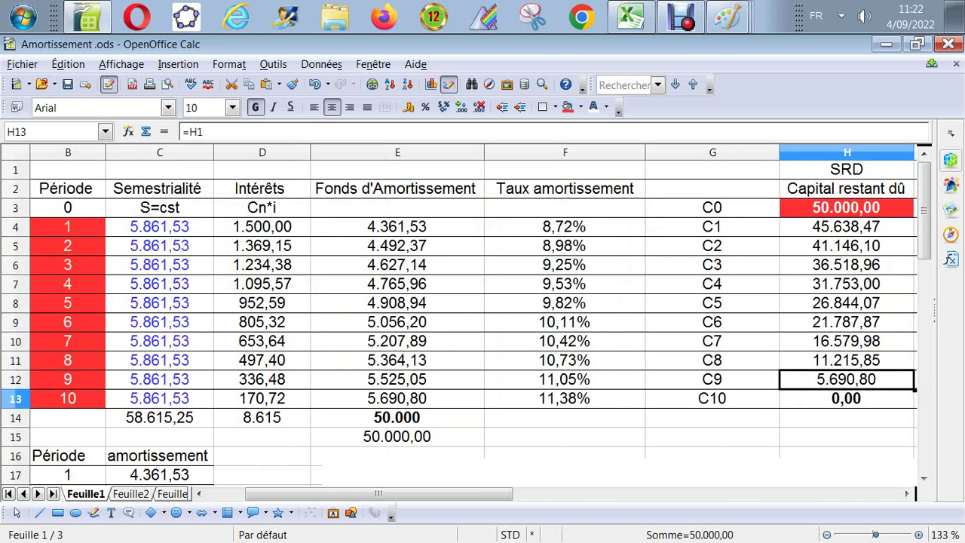
Step: Go back up the Capital restant dû column to examine the balances from C10 to C1 in H4
{"action": "key", "text": "Up"}
{"action": "key", "text": "Up"}
{"action": "key", "text": "Up"}
{"action": "key", "text": "Up"}
{"action": "key", "text": "Up"}
{"action": "key", "text": "Up"}
{"action": "key", "text": "Up"}
{"action": "key", "text": "Up"}
{"action": "key", "text": "Up"}
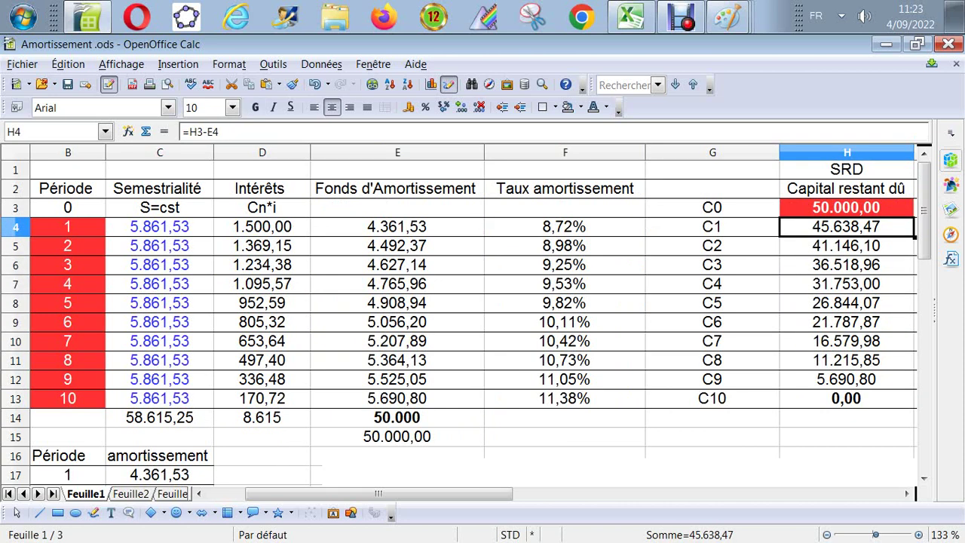
Step: Go down the Capital restant dû column again to recheck the balances from C1 to C10 in H13
{"action": "key", "text": "Down"}
{"action": "key", "text": "Down"}
{"action": "key", "text": "Down"}
{"action": "key", "text": "Down"}
{"action": "key", "text": "Down"}
{"action": "key", "text": "Down"}
{"action": "key", "text": "Down"}
{"action": "key", "text": "Down"}
{"action": "key", "text": "Down"}
Step: Review the Capital restant dû balances upward from H13 to the initial capital C0 in H3
{"action": "key", "text": "Up"}
{"action": "key", "text": "Up"}
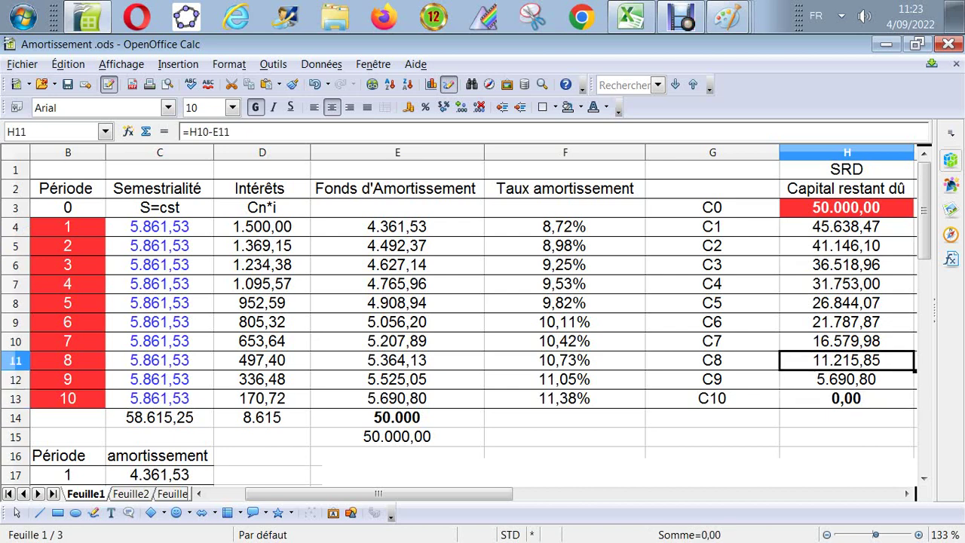
{"action": "key", "text": "Up"}
{"action": "key", "text": "Up"}
{"action": "key", "text": "Up"}
{"action": "key", "text": "Up"}
{"action": "key", "text": "Up"}
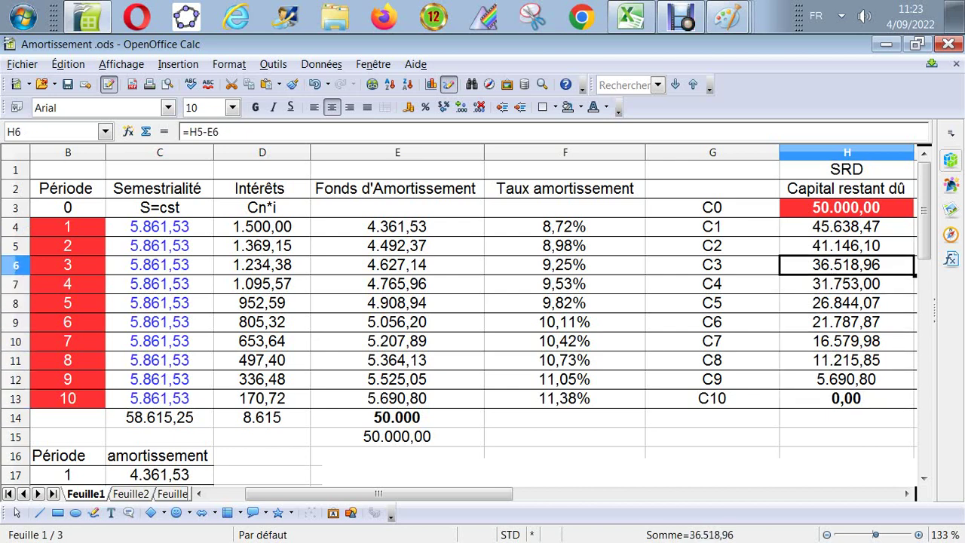
{"action": "key", "text": "Up"}
{"action": "key", "text": "Up"}
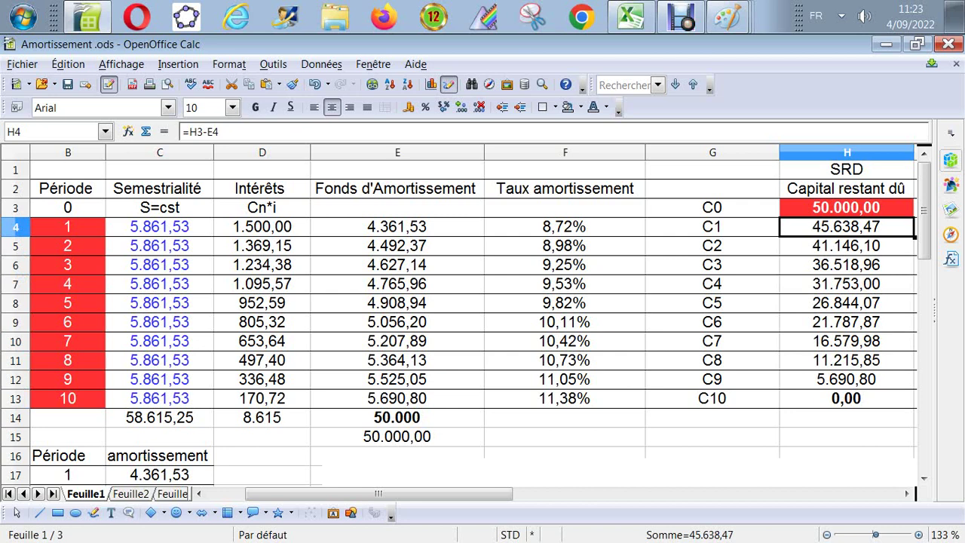
{"action": "key", "text": "Up"}
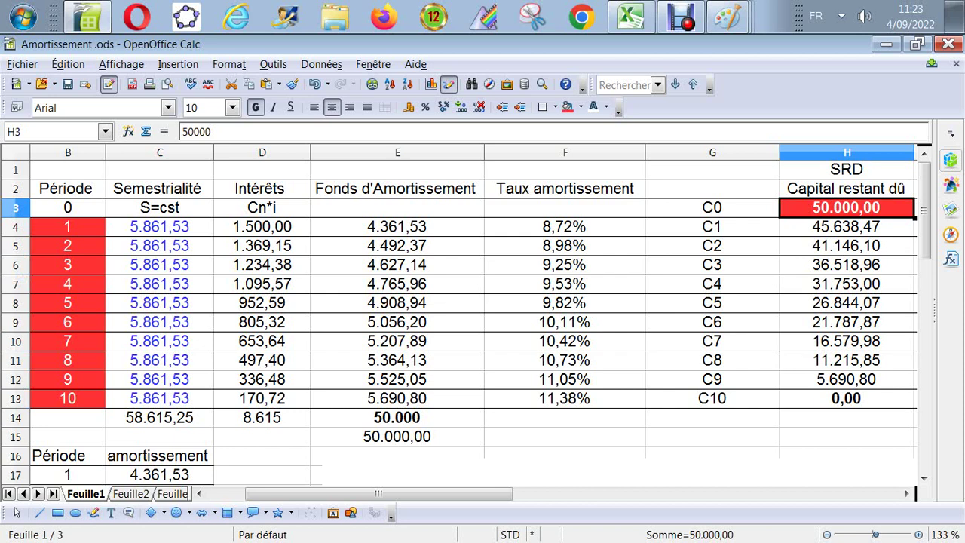
Step: Examine the first-period interest formula in D4, which is based on the initial capital C0
{"action": "key", "text": "Left"}
{"action": "key", "text": "Left"}
{"action": "key", "text": "Left"}
{"action": "key", "text": "Left"}
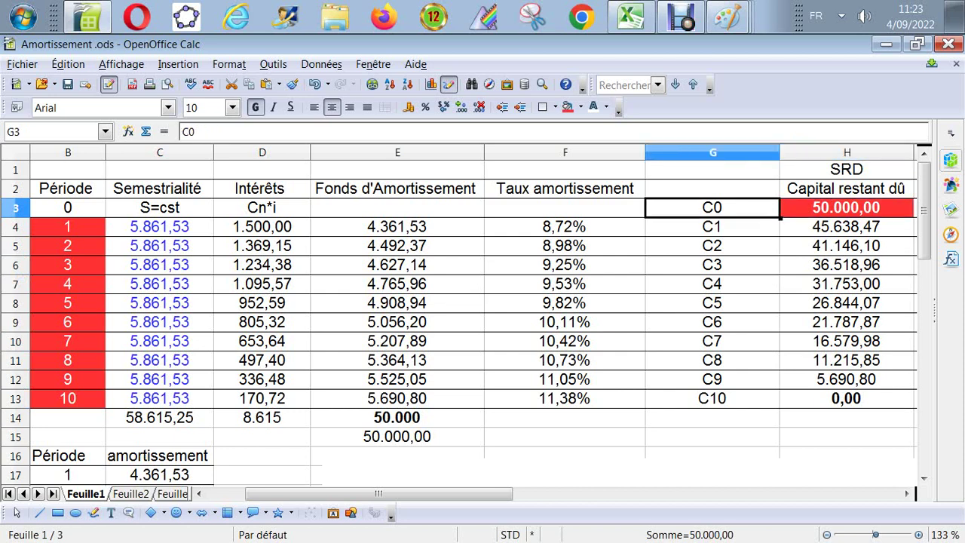
{"action": "key", "text": "Down"}
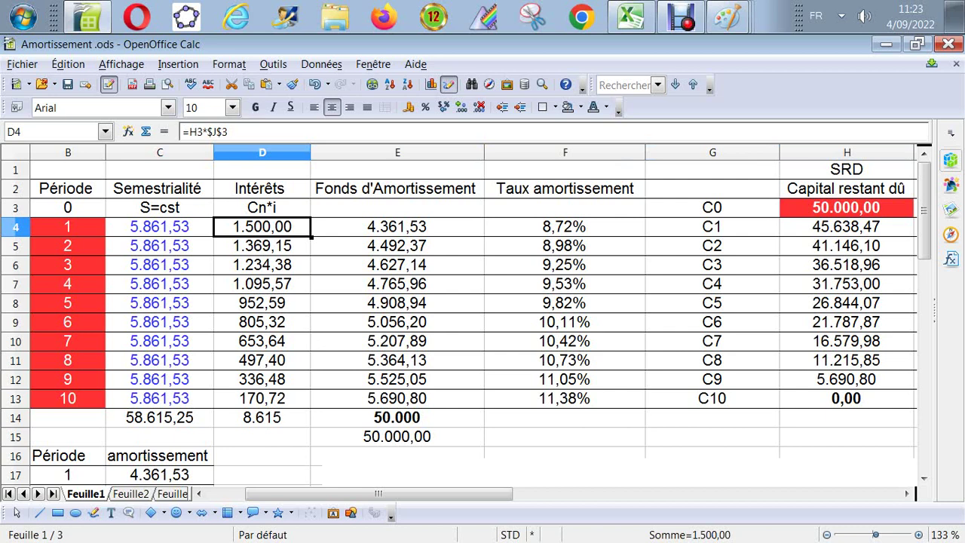
Step: Compare the period 1 semestrialité in C4 with the interest in D4, and examine the amortization formula in E4
{"action": "left_click", "coordinate": [159, 227]}
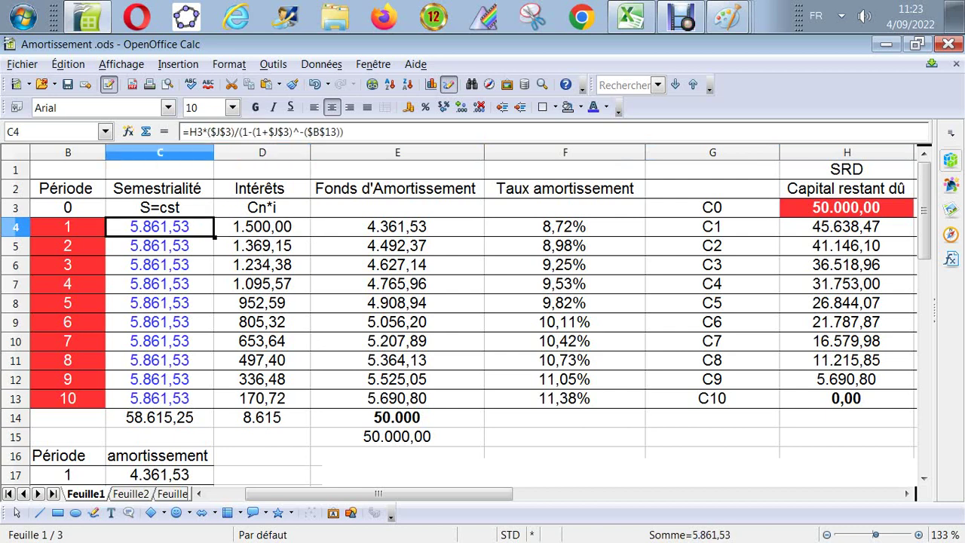
{"action": "left_click", "coordinate": [262, 226]}
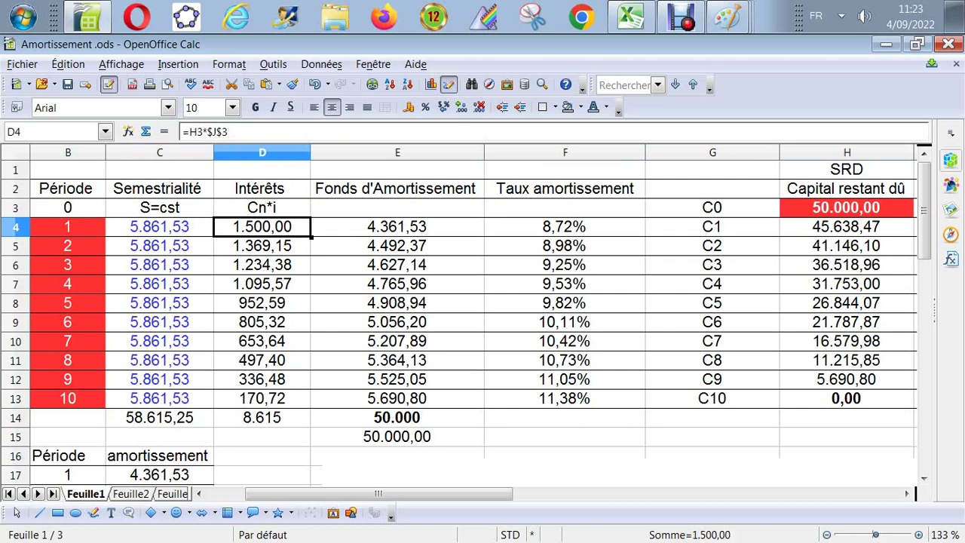
{"action": "left_click", "coordinate": [159, 226]}
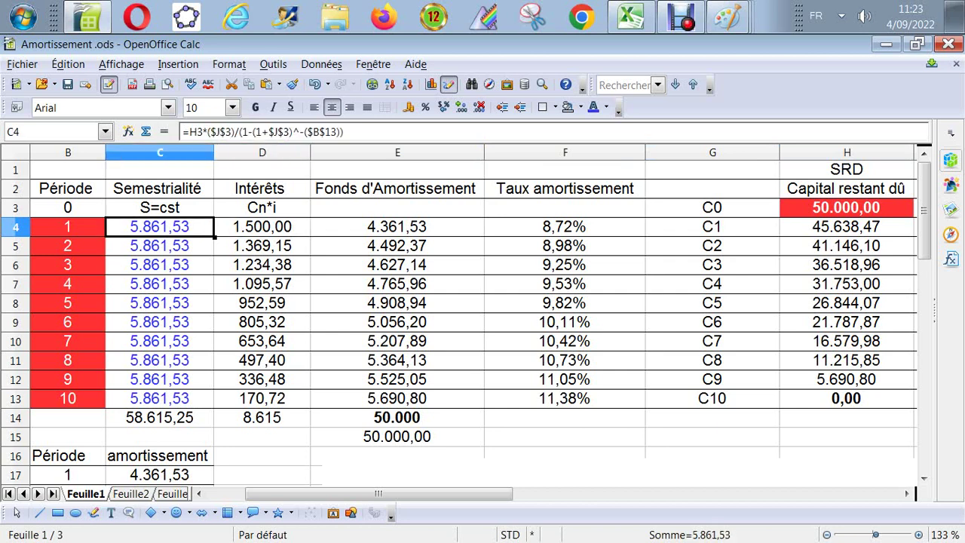
{"action": "left_click", "coordinate": [261, 227]}
{"action": "left_click", "coordinate": [397, 226]}
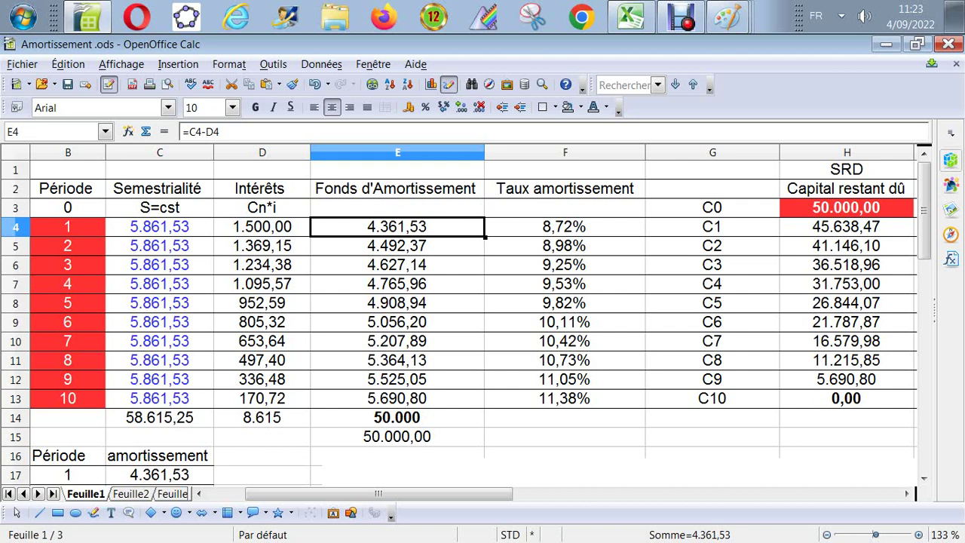
Step: Examine the period 1 remaining capital formula in H4 and relate it to the amortization in E4
{"action": "key", "text": "Right"}
{"action": "key", "text": "Right"}
{"action": "key", "text": "Right"}
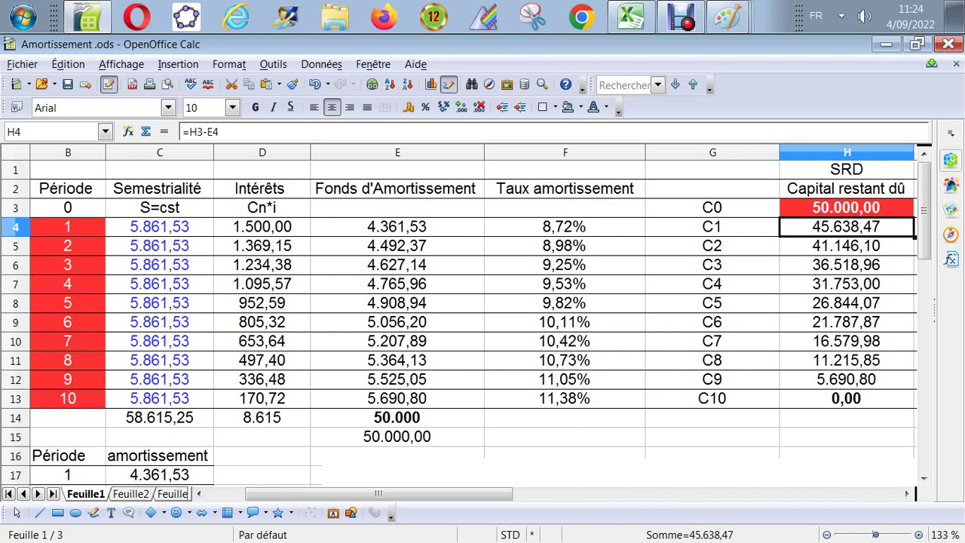
{"action": "key", "text": "Left"}
{"action": "key", "text": "Left"}
{"action": "key", "text": "Left"}
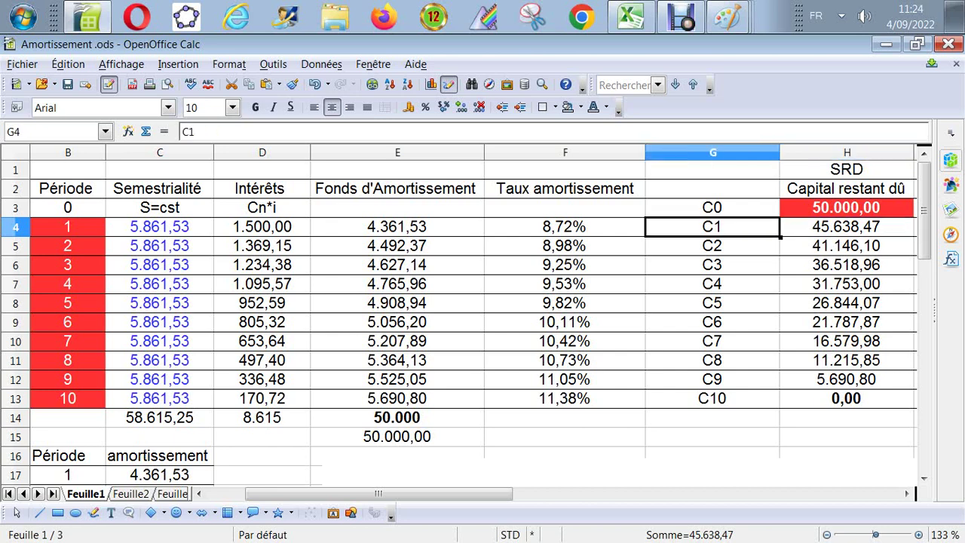
{"action": "key", "text": "Right"}
{"action": "key", "text": "Right"}
{"action": "key", "text": "Right"}
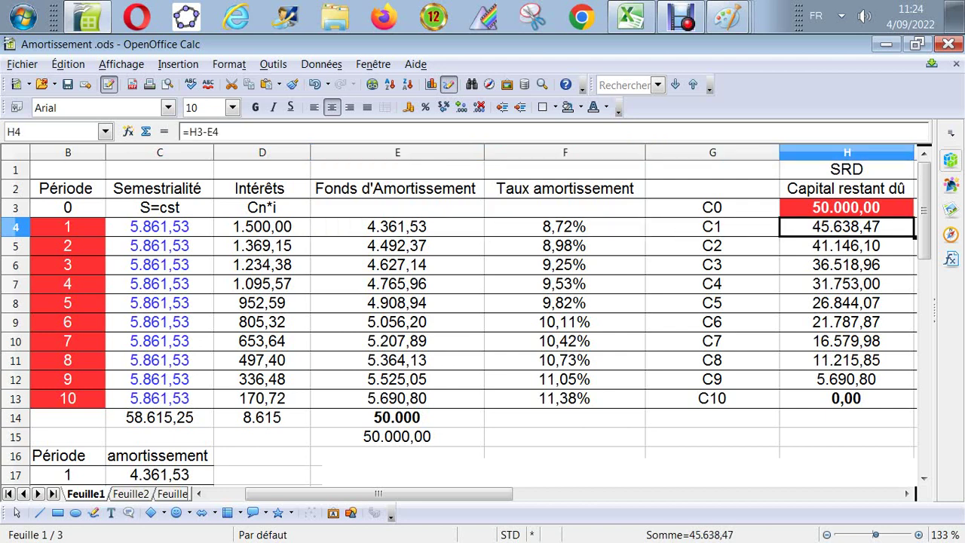
Step: Recheck the row 4 cells leading to C1, including the Taux amortissement column, against the remaining capital in H4
{"action": "key", "text": "Left"}
{"action": "key", "text": "Left"}
{"action": "key", "text": "Left"}
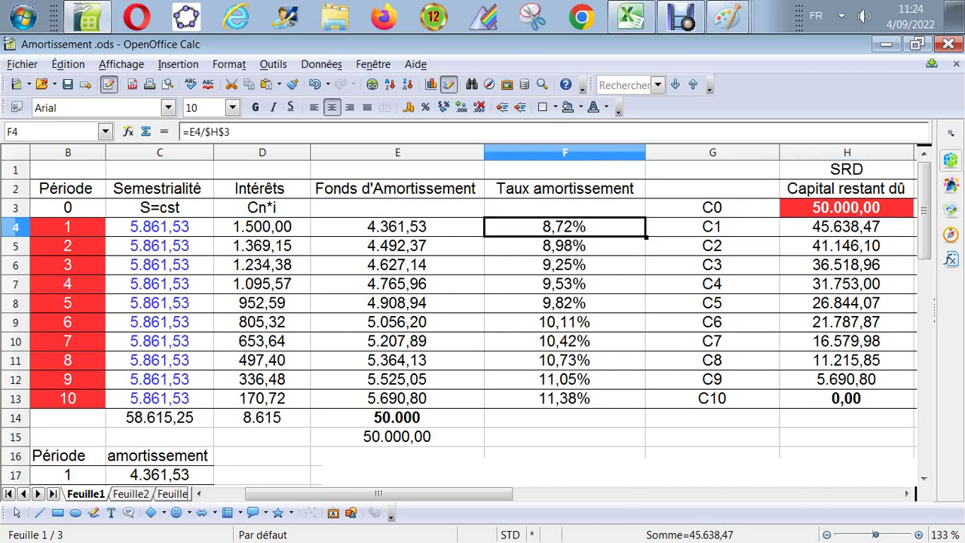
{"action": "key", "text": "Right"}
{"action": "key", "text": "Right"}
{"action": "key", "text": "Right"}
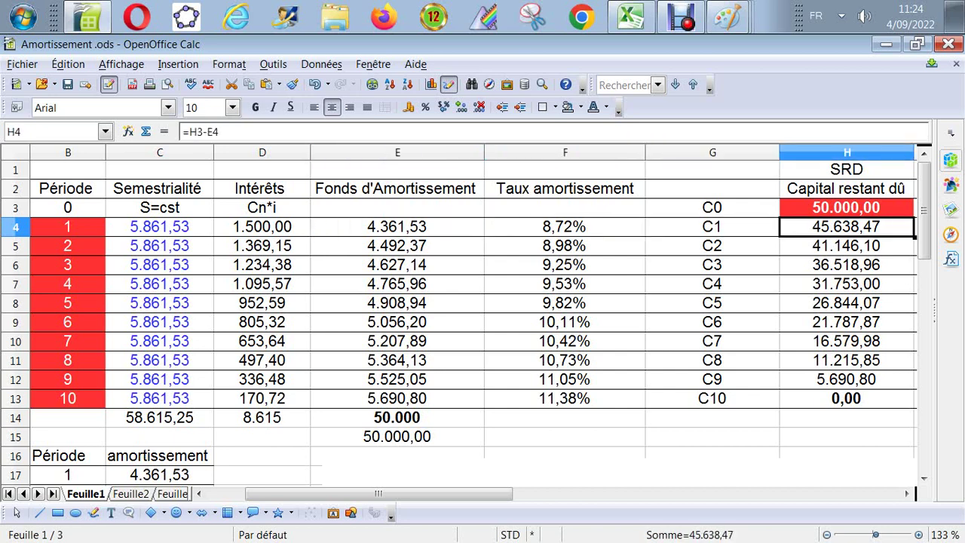
{"action": "key", "text": "Left"}
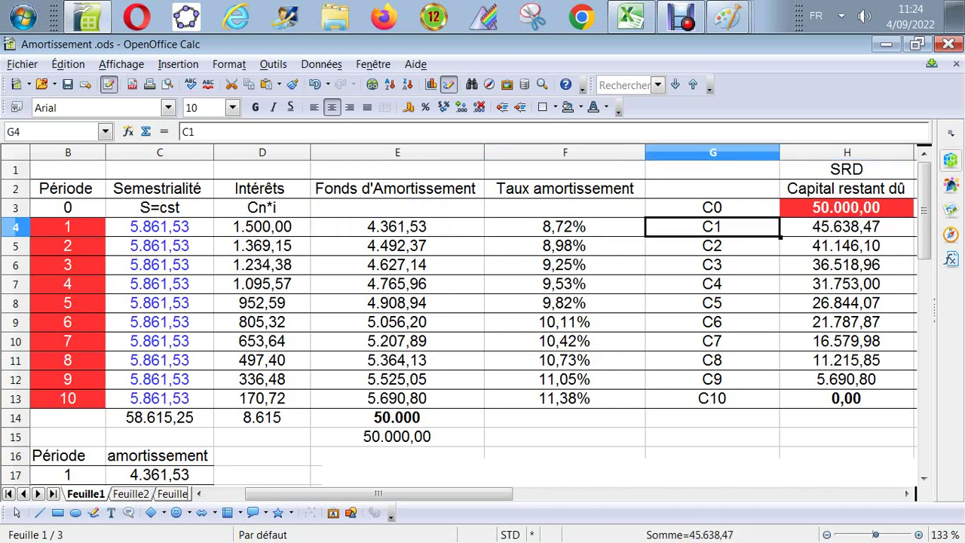
{"action": "key", "text": "Left"}
{"action": "key", "text": "Right"}
{"action": "key", "text": "Right"}
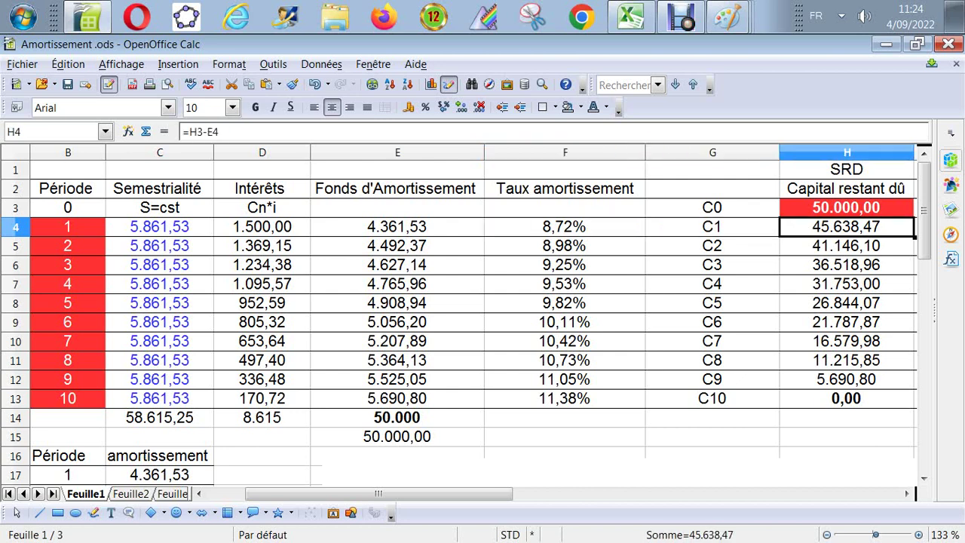
Step: Examine the period 2 interest in D5 and semestrialité in C5, and the amortization formula in E5
{"action": "key", "text": "Left"}
{"action": "key", "text": "Left"}
{"action": "key", "text": "Left"}
{"action": "key", "text": "Down"}
{"action": "key", "text": "Left"}
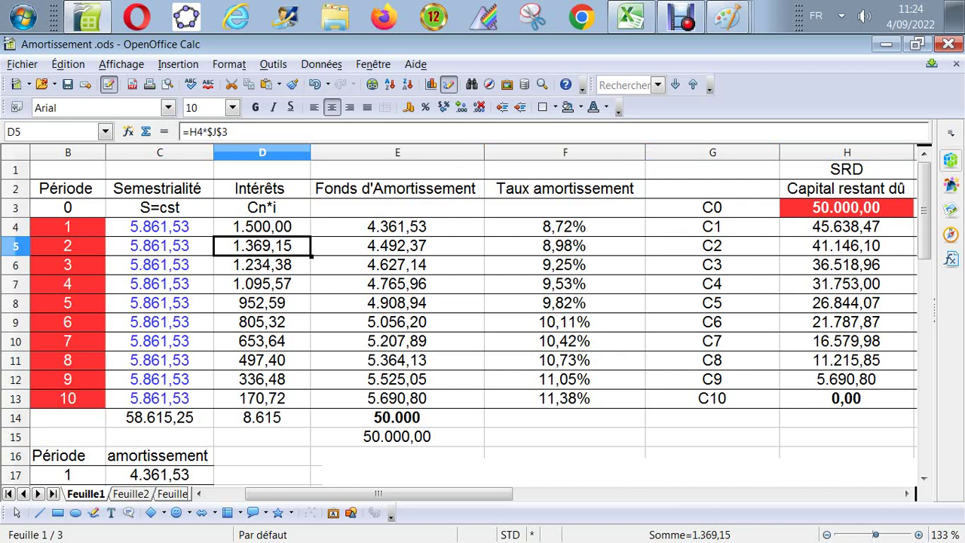
{"action": "key", "text": "Left"}
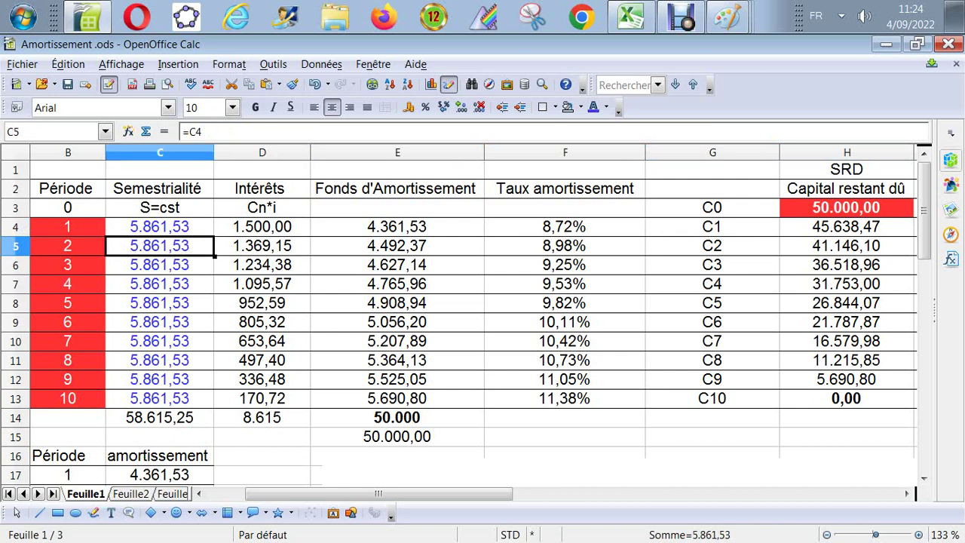
{"action": "key", "text": "Right"}
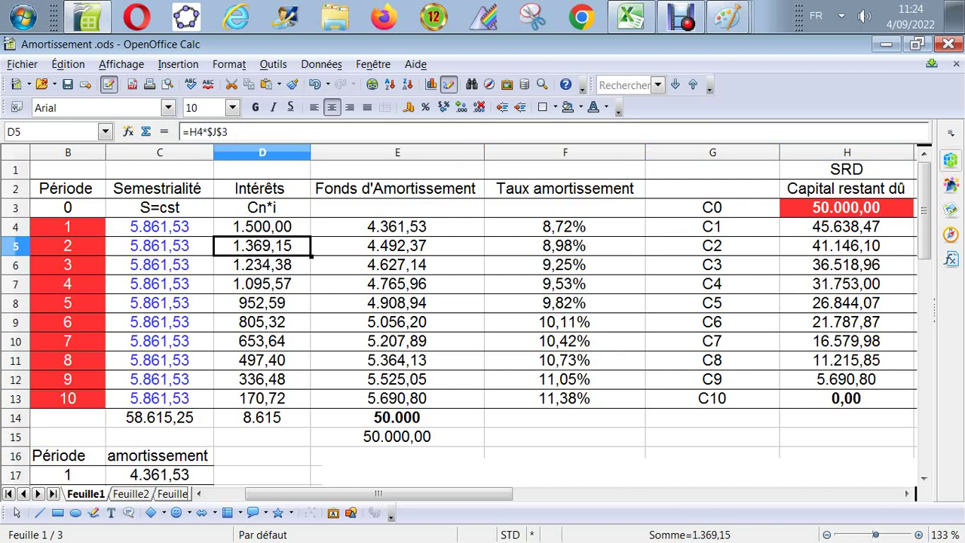
{"action": "key", "text": "Right"}
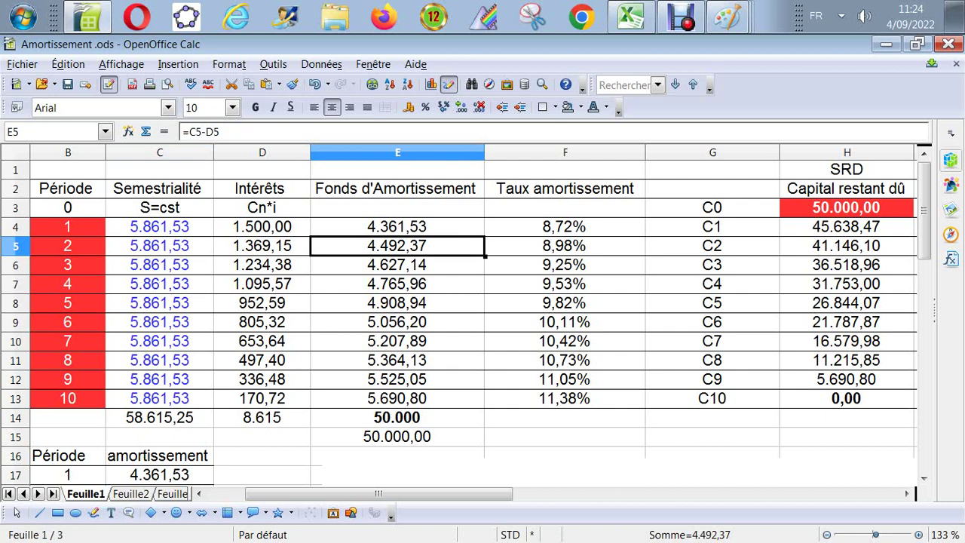
Step: Examine the period 2 remaining capital formula in H5 against the previous balance in H4 and the amortization in E5
{"action": "left_click", "coordinate": [565, 246]}
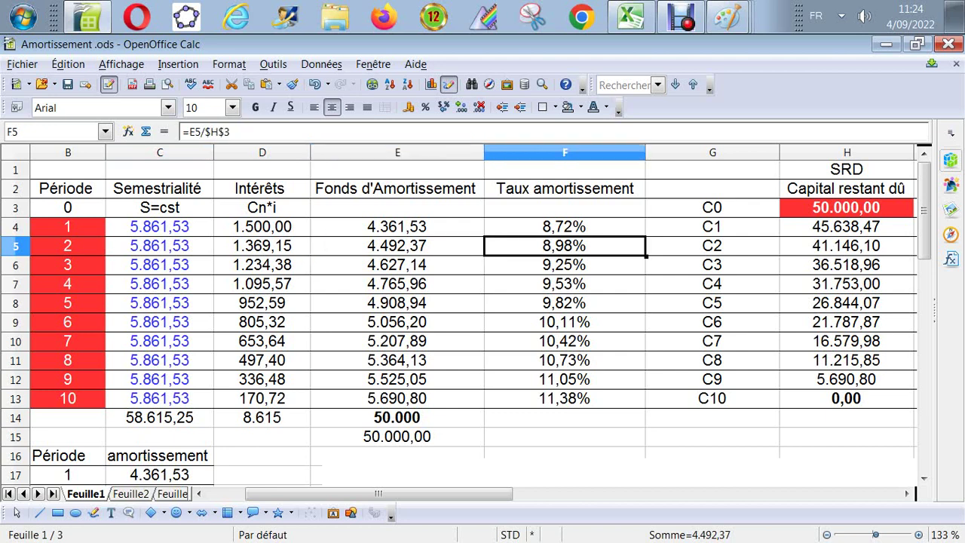
{"action": "left_click", "coordinate": [846, 246]}
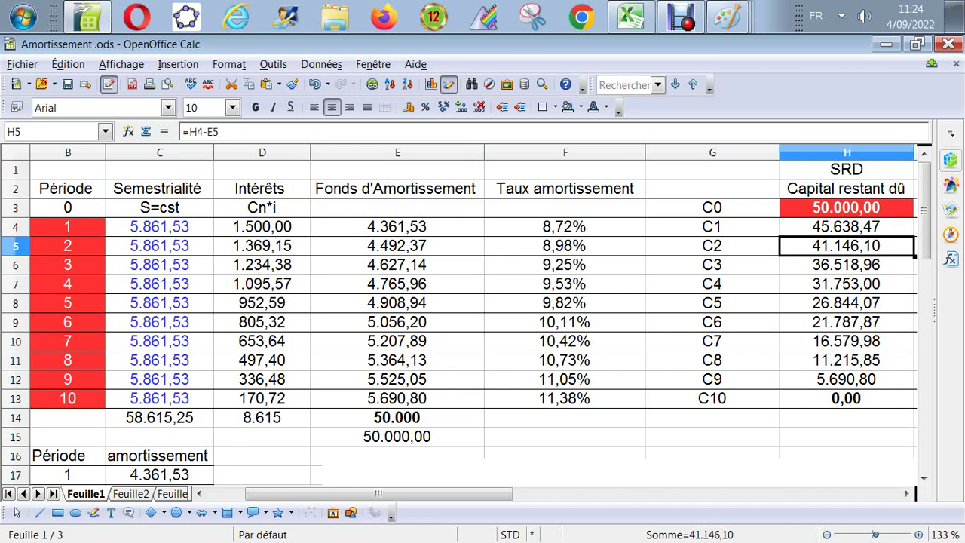
{"action": "left_click", "coordinate": [846, 226]}
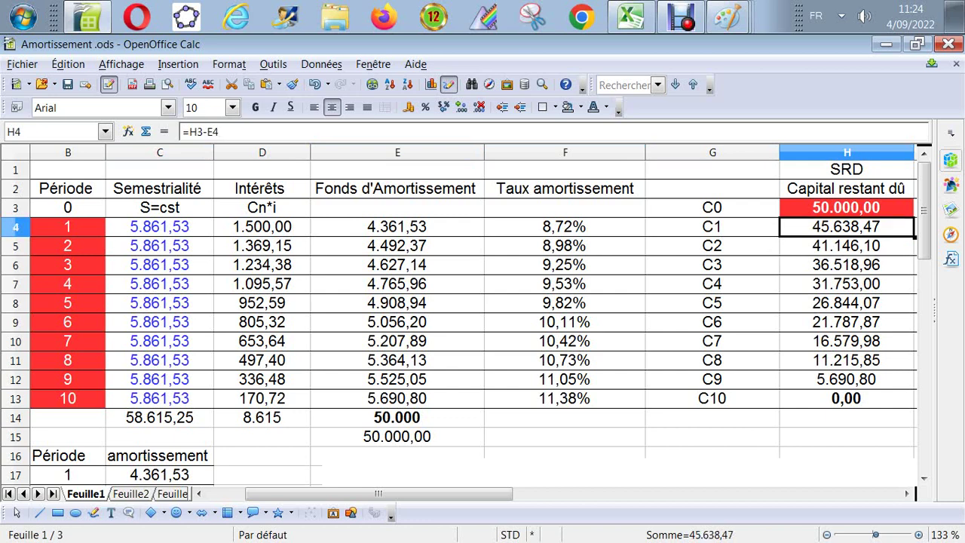
{"action": "left_click", "coordinate": [846, 246]}
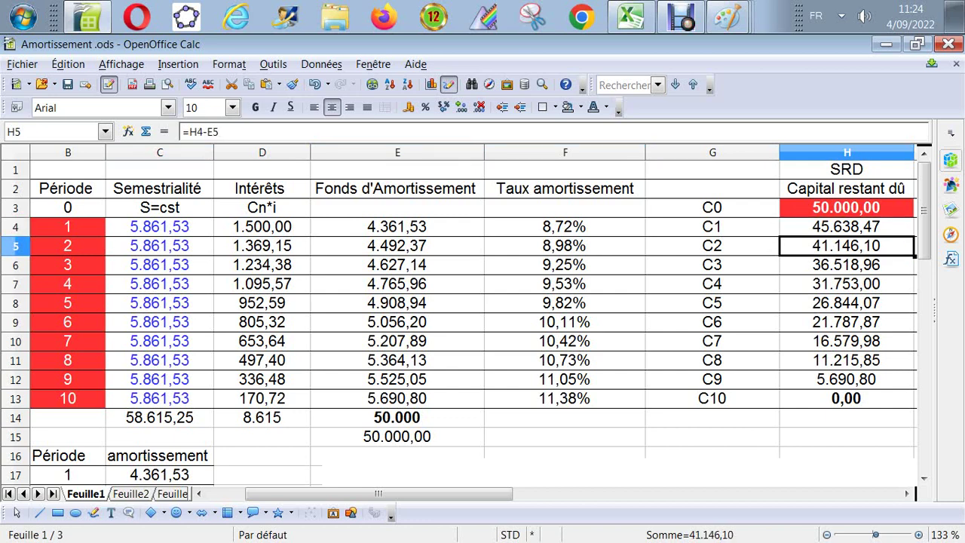
{"action": "key", "text": "Left"}
{"action": "key", "text": "Left"}
{"action": "key", "text": "Left"}
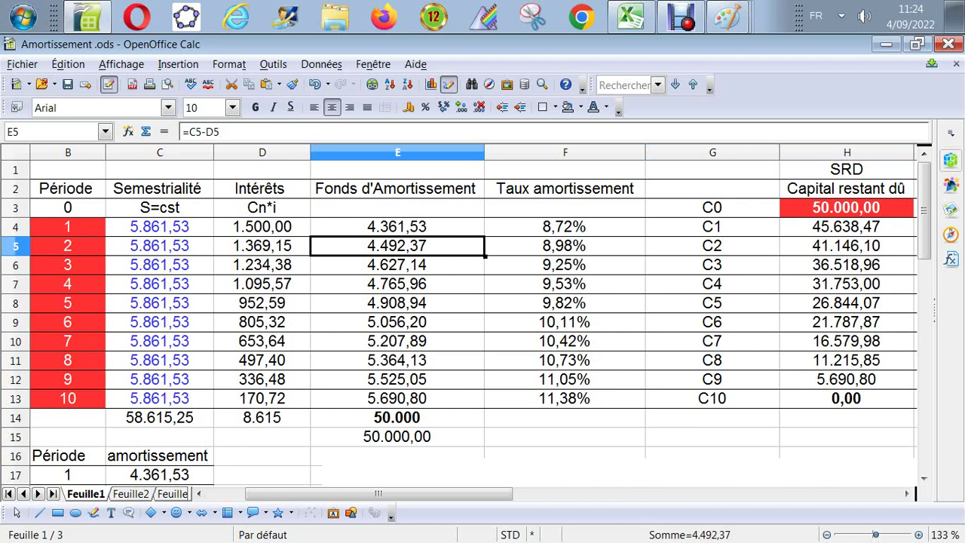
{"action": "key", "text": "Right"}
{"action": "key", "text": "Right"}
{"action": "key", "text": "Right"}
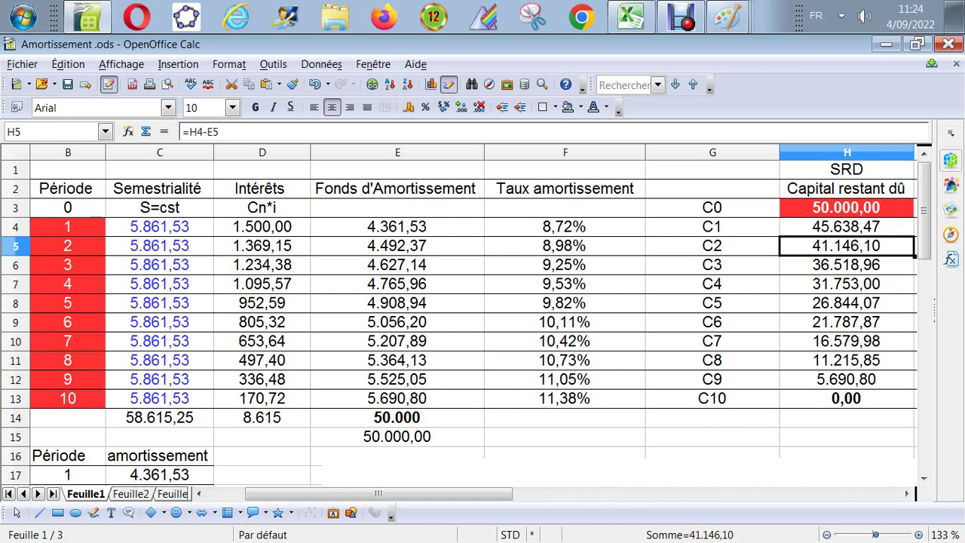
Step: Examine the period 3 interest formula in D6 under Intérêts
{"action": "key", "text": "Down"}
{"action": "key", "text": "Left"}
{"action": "key", "text": "Left"}
{"action": "key", "text": "Left"}
{"action": "key", "text": "Left"}
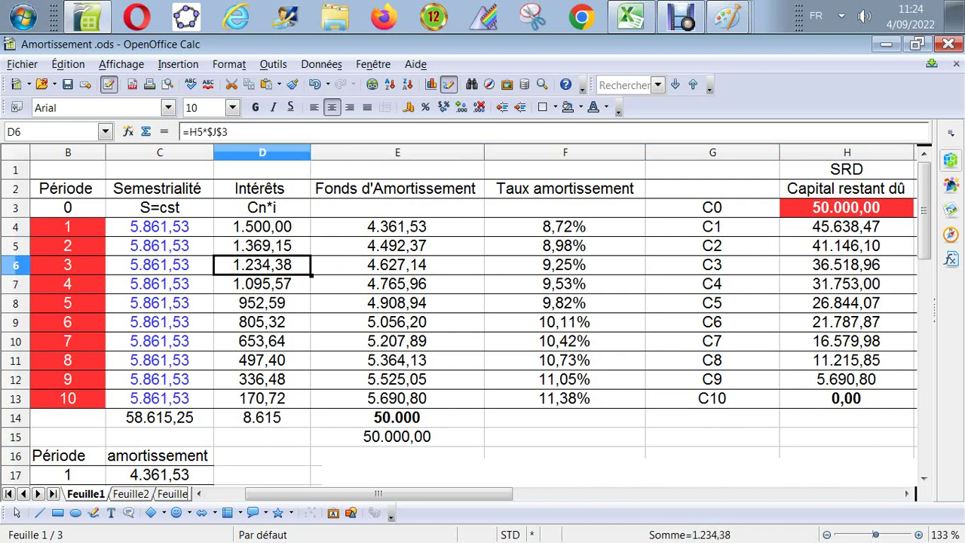
Step: Examine the period 3 remaining capital formula in H6 against the previous balance in H5 and the amortization in E6
{"action": "key", "text": "Right"}
{"action": "key", "text": "Right"}
{"action": "key", "text": "Right"}
{"action": "key", "text": "Right"}
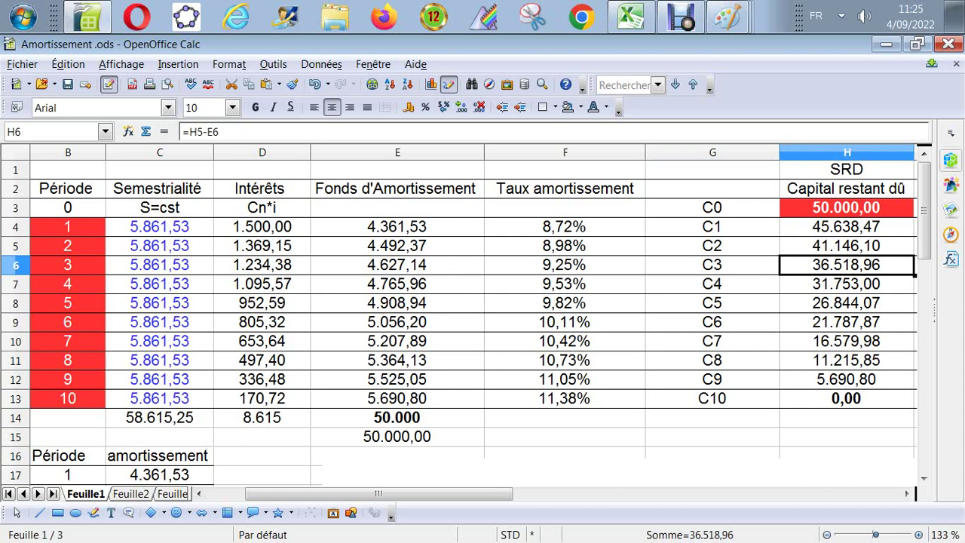
{"action": "left_click", "coordinate": [845, 245]}
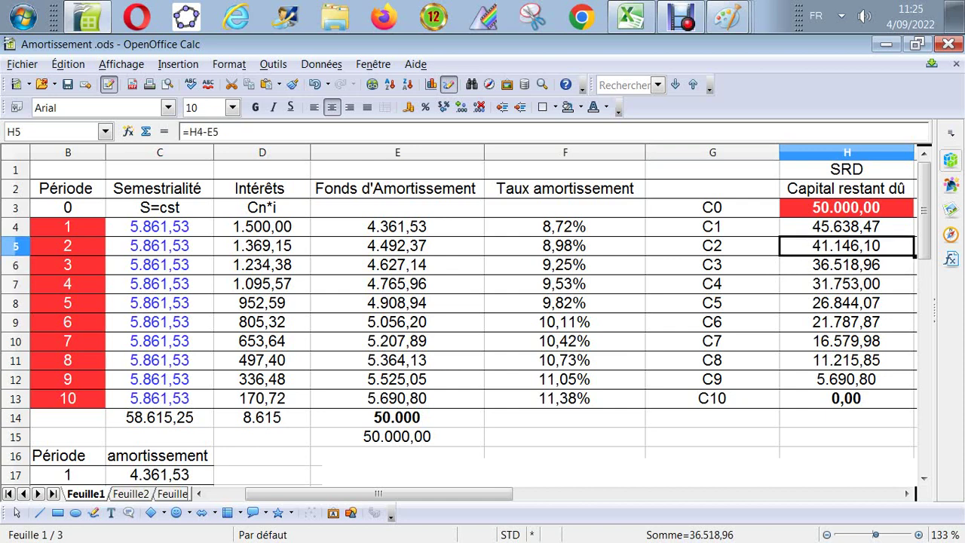
{"action": "left_click", "coordinate": [846, 264]}
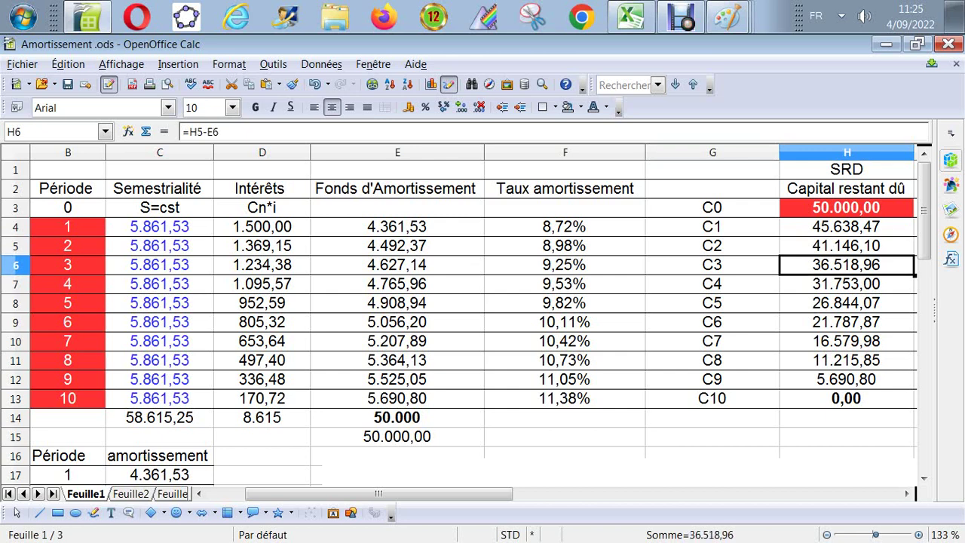
{"action": "left_click", "coordinate": [845, 245]}
{"action": "left_click", "coordinate": [845, 264]}
{"action": "left_click", "coordinate": [711, 263]}
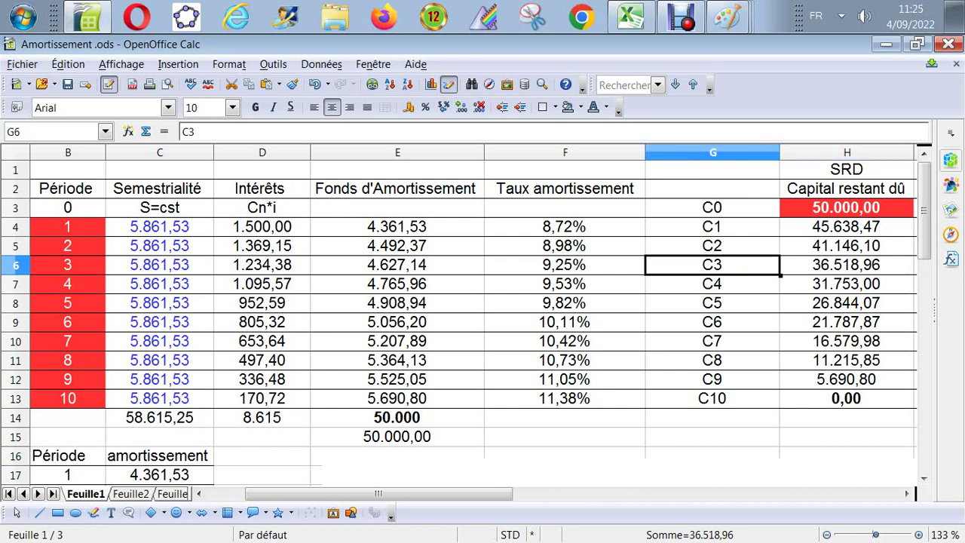
{"action": "left_click", "coordinate": [396, 264]}
{"action": "left_click", "coordinate": [846, 263]}
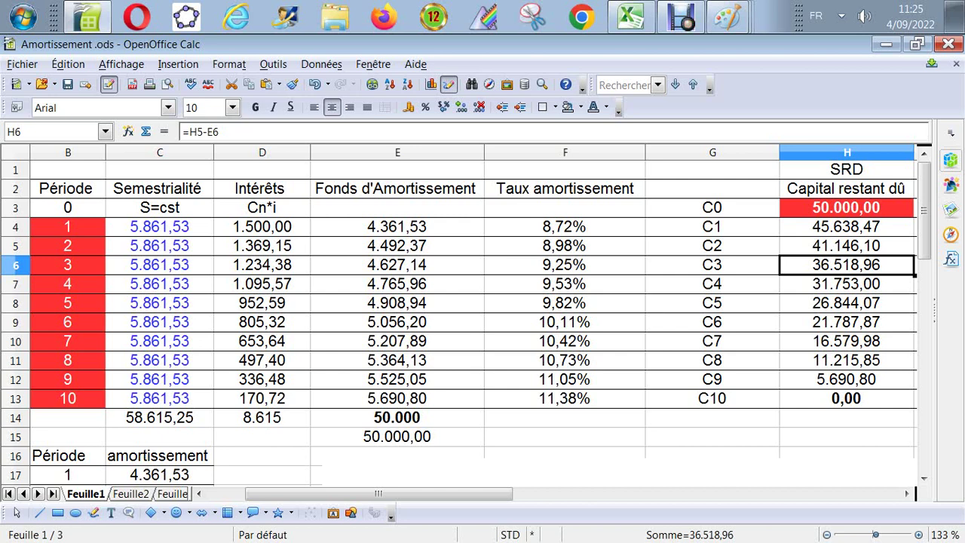
Step: Examine the period 4 interest formula in D7 under Intérêts
{"action": "key", "text": "Down"}
{"action": "key", "text": "Left"}
{"action": "key", "text": "Left"}
{"action": "key", "text": "Left"}
{"action": "key", "text": "Left"}
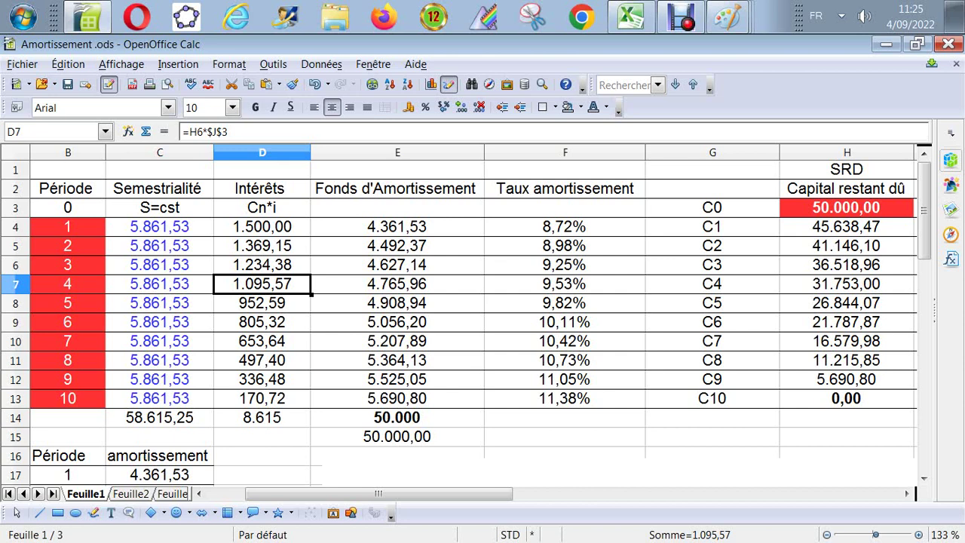
Step: Examine the period 5 and 6 interest formulas in D8 and D9, plus the period 6 remaining capital formula in H9
{"action": "key", "text": "Down"}
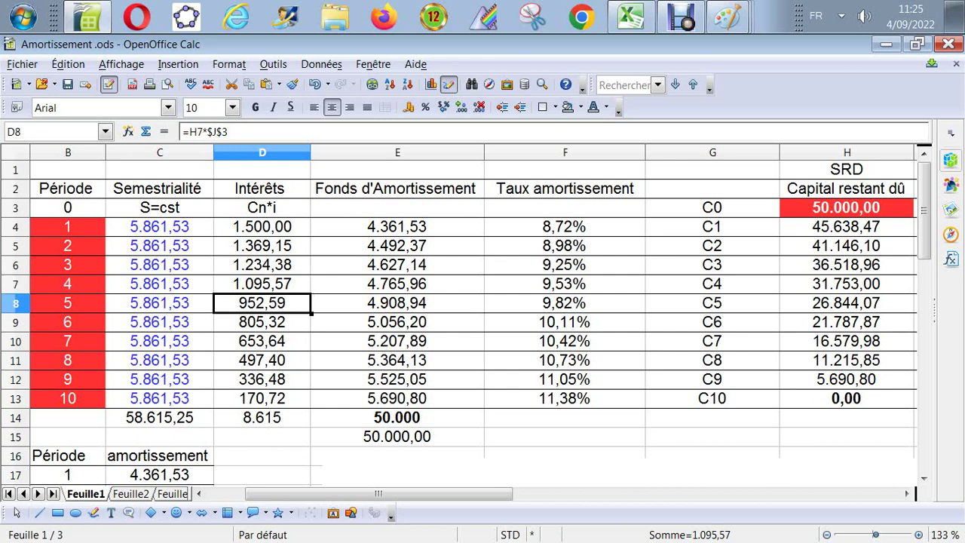
{"action": "key", "text": "Down"}
{"action": "key", "text": "Right"}
{"action": "key", "text": "Right"}
{"action": "key", "text": "Right"}
{"action": "key", "text": "Right"}
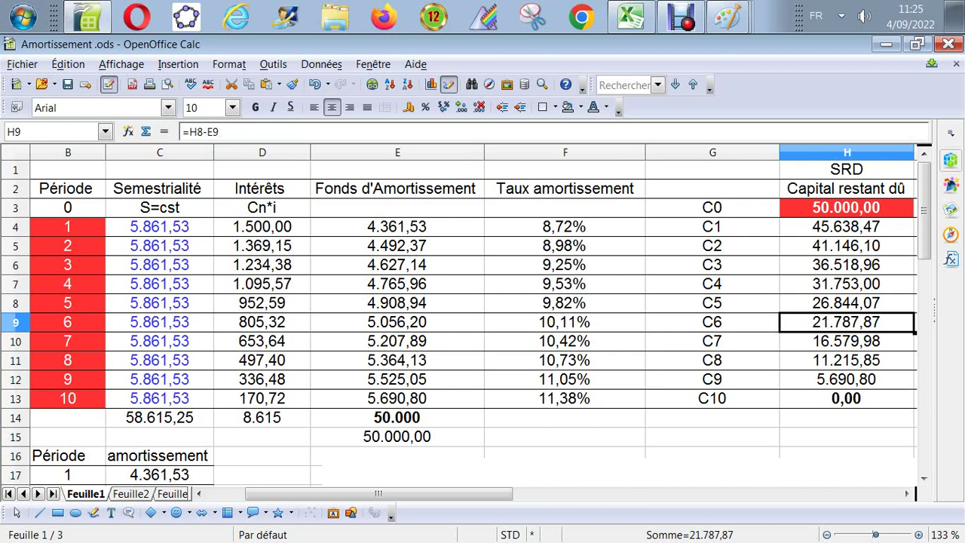
Step: Examine the period 7 payment, interest and amortization formulas in C10, D10 and E10
{"action": "key", "text": "Left"}
{"action": "key", "text": "Left"}
{"action": "key", "text": "Left"}
{"action": "key", "text": "Left"}
{"action": "key", "text": "Down"}
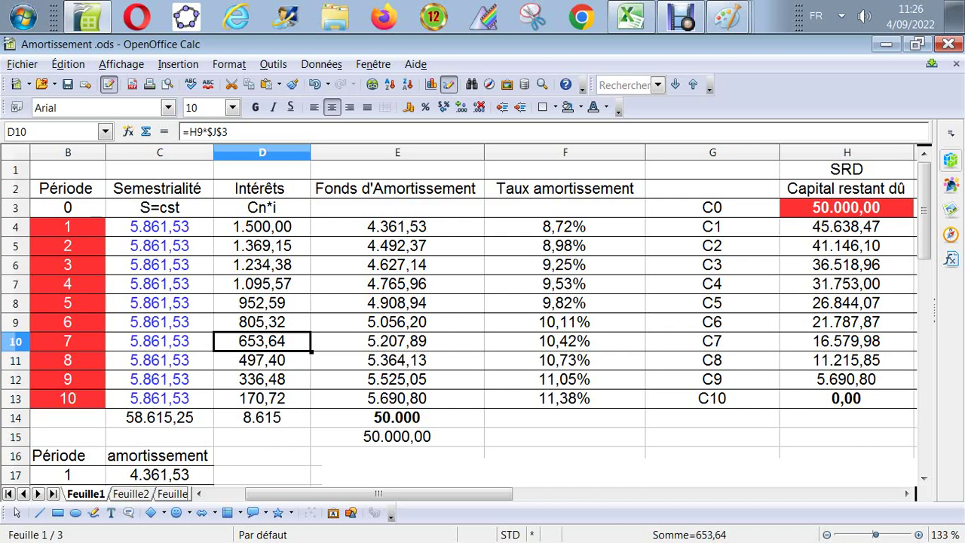
{"action": "left_click", "coordinate": [159, 341]}
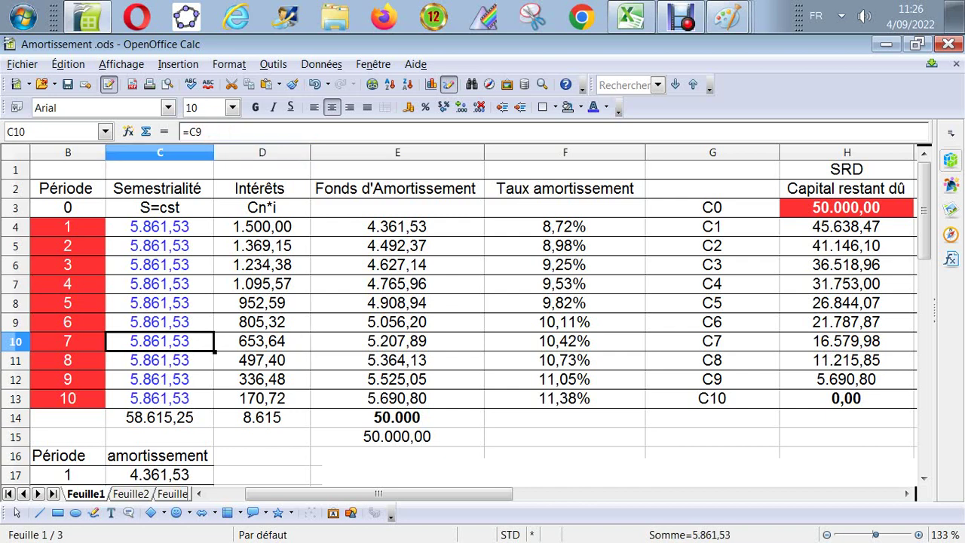
{"action": "left_click", "coordinate": [261, 341]}
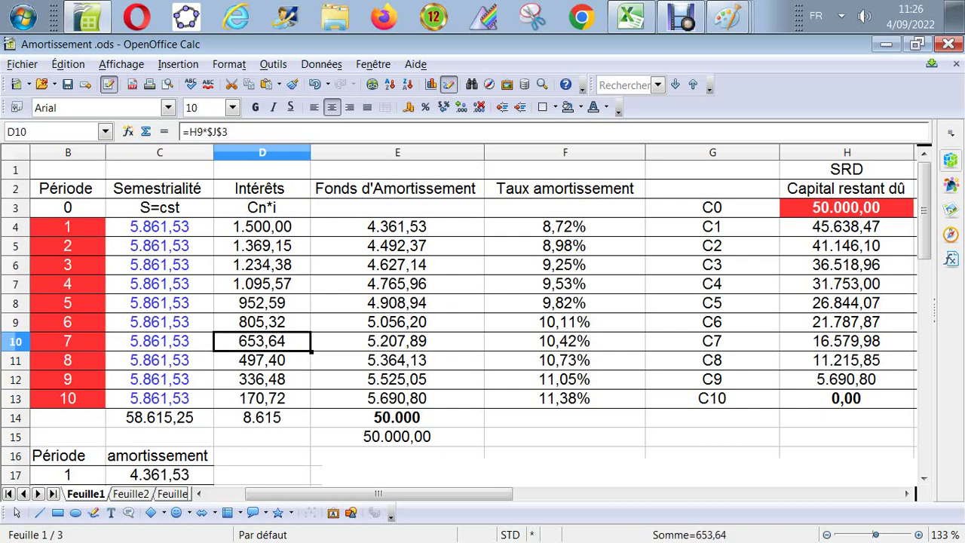
{"action": "left_click", "coordinate": [396, 341]}
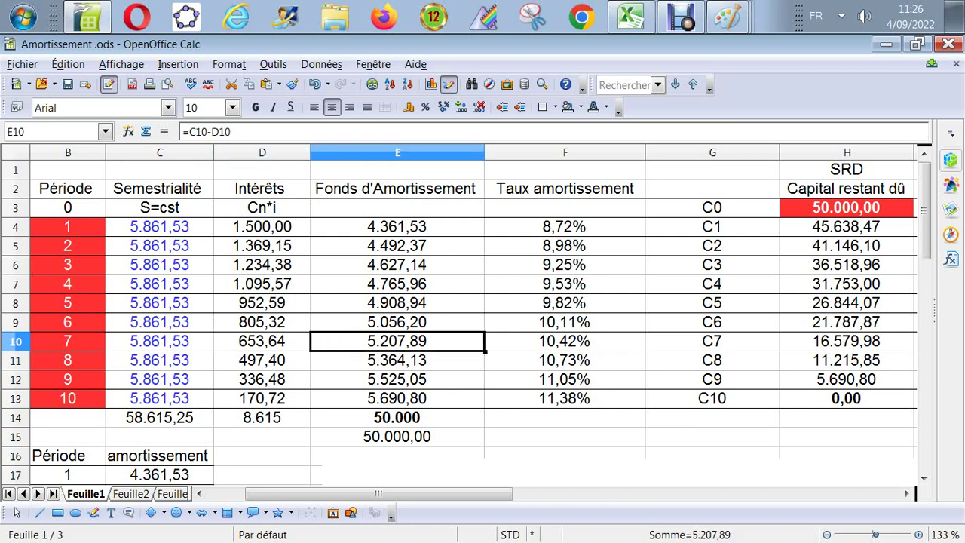
Step: Examine the period 7 remaining capital formula in H10 against the previous balance in H9 and the amortization in E10
{"action": "key", "text": "Left"}
{"action": "key", "text": "Left"}
{"action": "key", "text": "Right"}
{"action": "key", "text": "Right"}
{"action": "key", "text": "Right"}
{"action": "key", "text": "Right"}
{"action": "key", "text": "Right"}
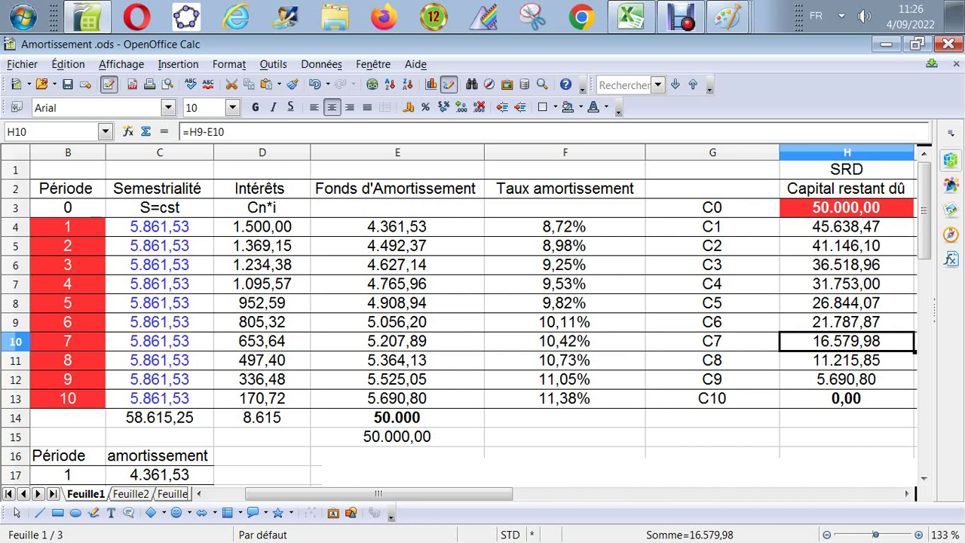
Step: Examine the Taux amortissement formulas for periods 1 to 3 in F4, F5 and F6 against the initial capital in H3
{"action": "key", "text": "Left"}
{"action": "key", "text": "Left"}
{"action": "key", "text": "Left"}
{"action": "key", "text": "Up"}
{"action": "key", "text": "Up"}
{"action": "key", "text": "Up"}
{"action": "key", "text": "Up"}
{"action": "key", "text": "Up"}
{"action": "key", "text": "Up"}
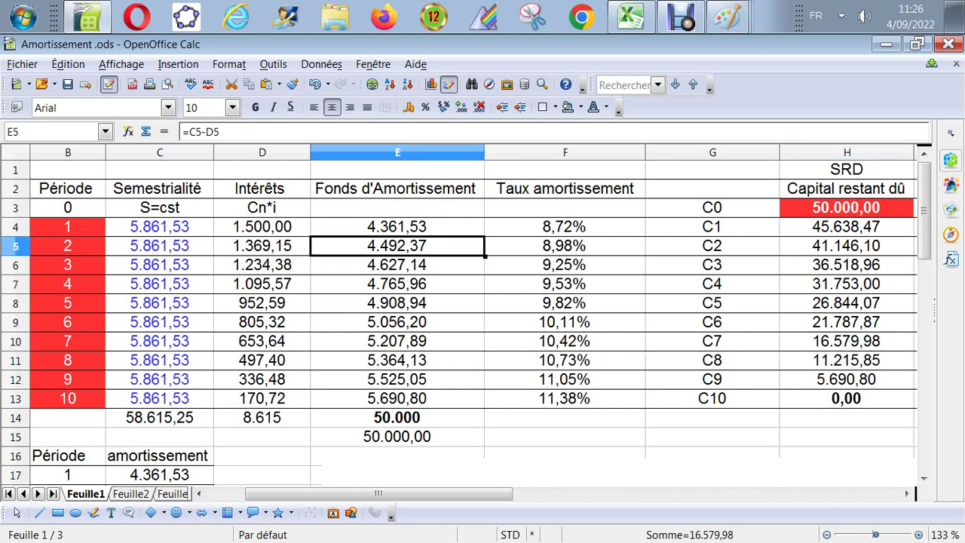
{"action": "key", "text": "Right"}
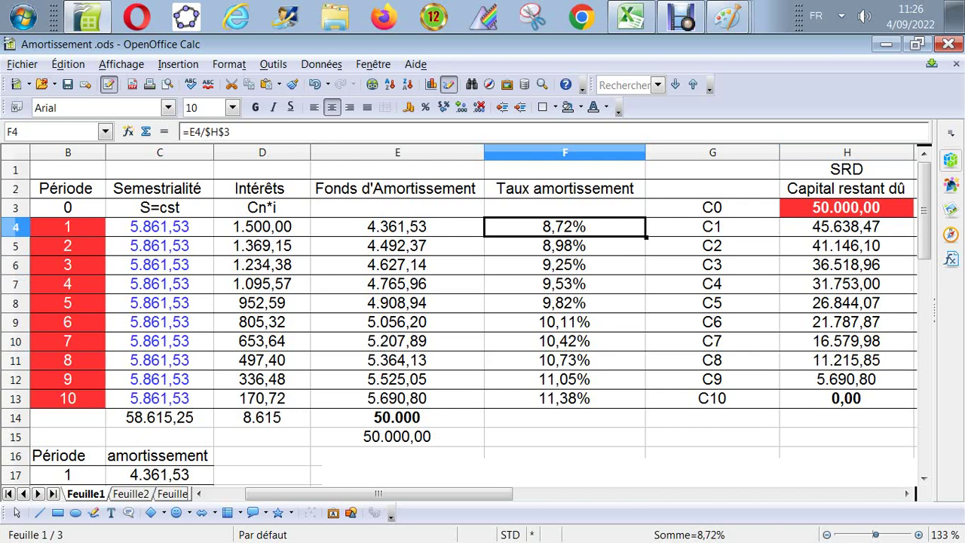
{"action": "left_click", "coordinate": [563, 246]}
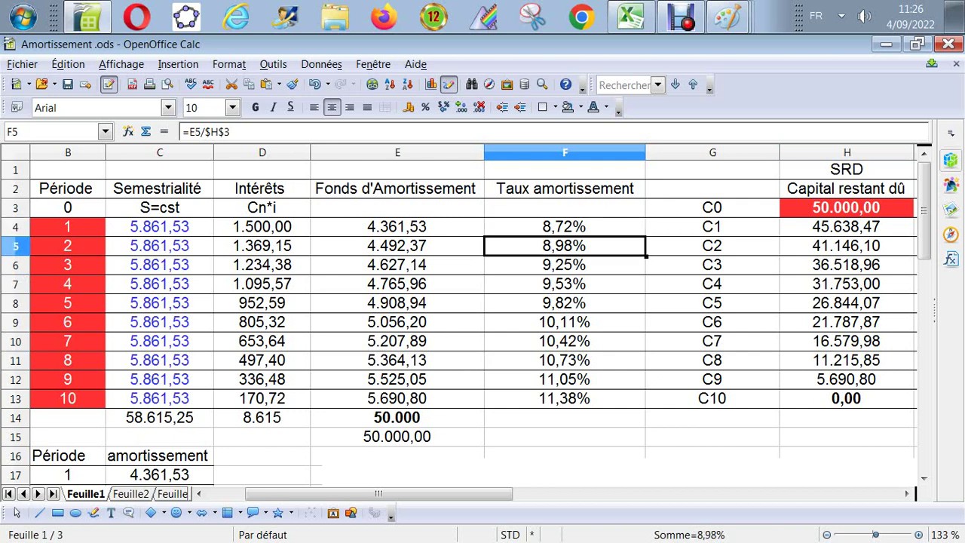
{"action": "left_click", "coordinate": [563, 265]}
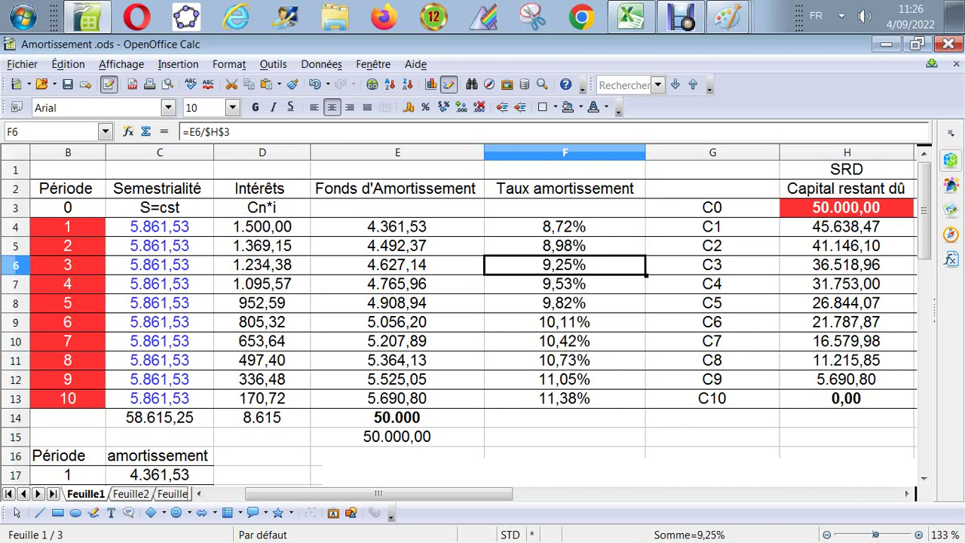
Step: Examine the Taux amortissement formulas for periods 4 to 9 in F7 through F12
{"action": "key", "text": "Down"}
{"action": "key", "text": "Down"}
{"action": "key", "text": "Down"}
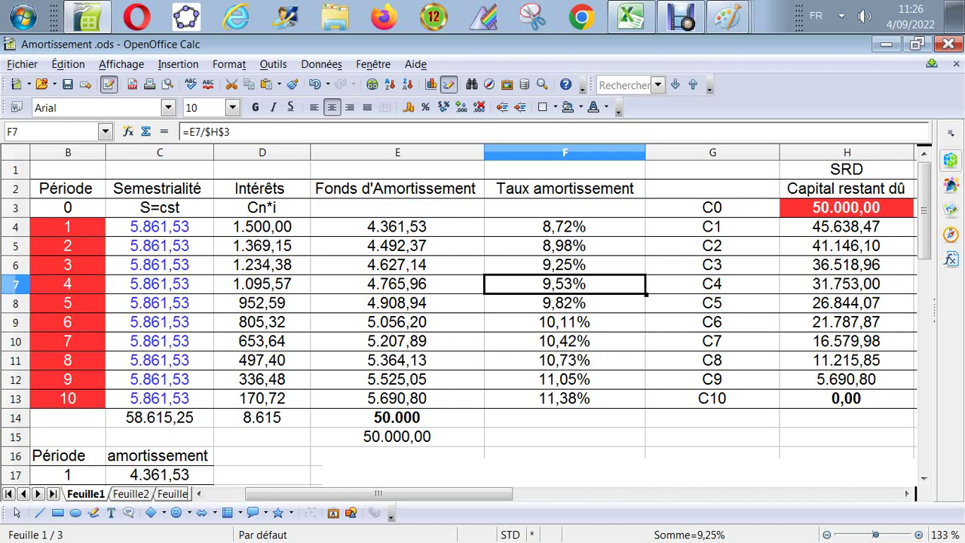
{"action": "key", "text": "Down"}
{"action": "key", "text": "Down"}
{"action": "key", "text": "Down"}
{"action": "key", "text": "Down"}
{"action": "key", "text": "Down"}
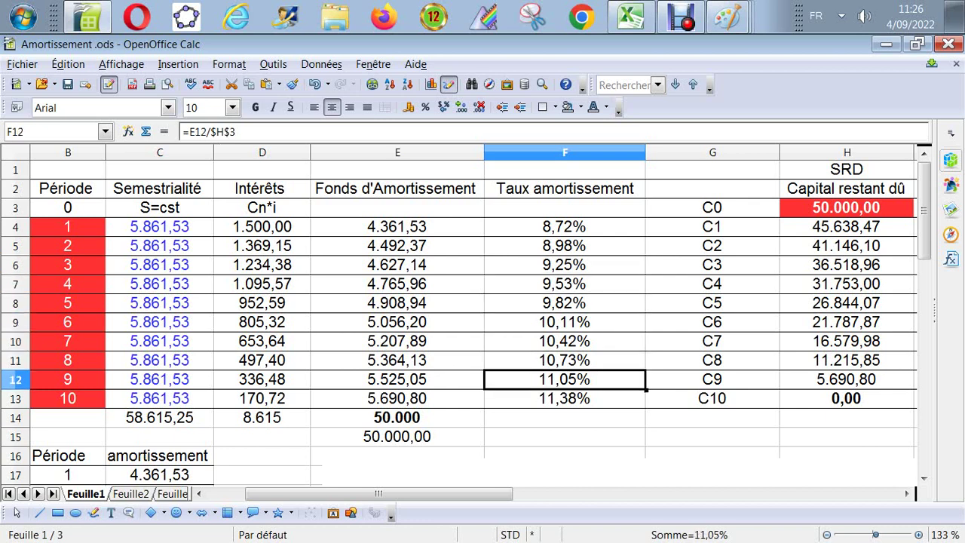
Step: Review the Taux amortissement column back to its start and down to the period 10 rate in F13
{"action": "key", "text": "Up"}
{"action": "key", "text": "Up"}
{"action": "key", "text": "Up"}
{"action": "key", "text": "Up"}
{"action": "key", "text": "Up"}
{"action": "key", "text": "Up"}
{"action": "key", "text": "Up"}
{"action": "key", "text": "Up"}
{"action": "key", "text": "Up"}
{"action": "key", "text": "Up"}
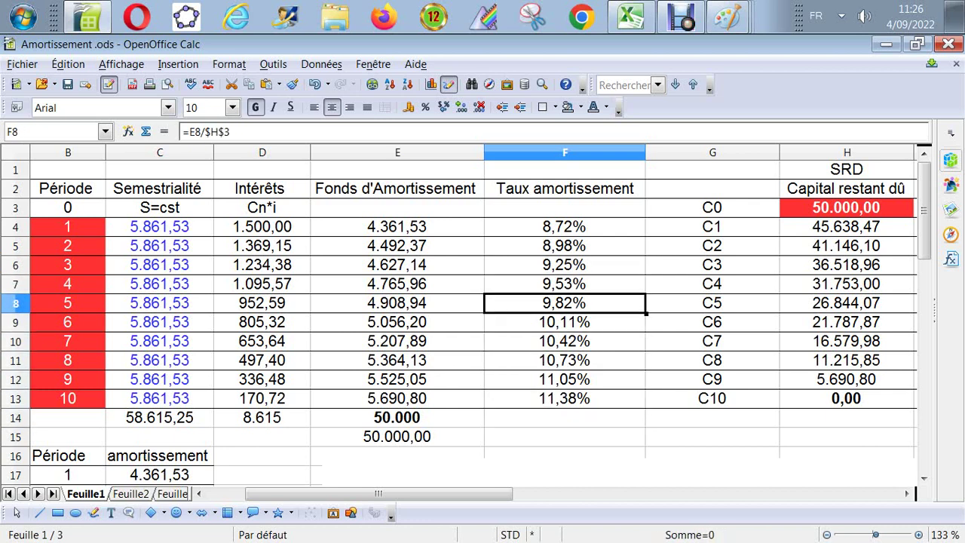
{"action": "key", "text": "Down"}
{"action": "key", "text": "Down"}
{"action": "key", "text": "Down"}
{"action": "key", "text": "Down"}
{"action": "key", "text": "Down"}
{"action": "key", "text": "Down"}
{"action": "key", "text": "Down"}
{"action": "key", "text": "Down"}
{"action": "key", "text": "Down"}
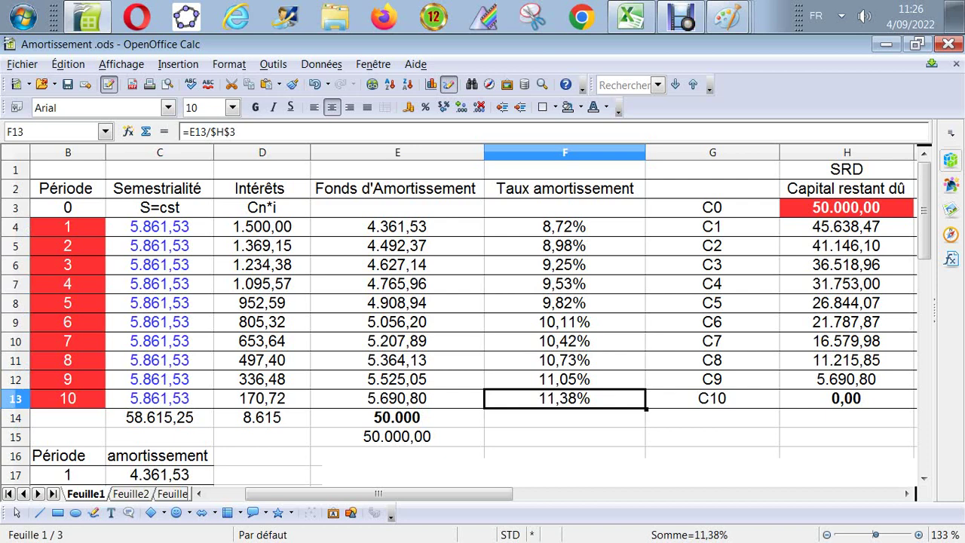
Step: Compare the period 1 amortization rate in F4 with the rates down to period 10 in F13
{"action": "key", "text": "Up"}
{"action": "key", "text": "Up"}
{"action": "key", "text": "Up"}
{"action": "key", "text": "Up"}
{"action": "key", "text": "Up"}
{"action": "key", "text": "Up"}
{"action": "key", "text": "Up"}
{"action": "key", "text": "Up"}
{"action": "key", "text": "Up"}
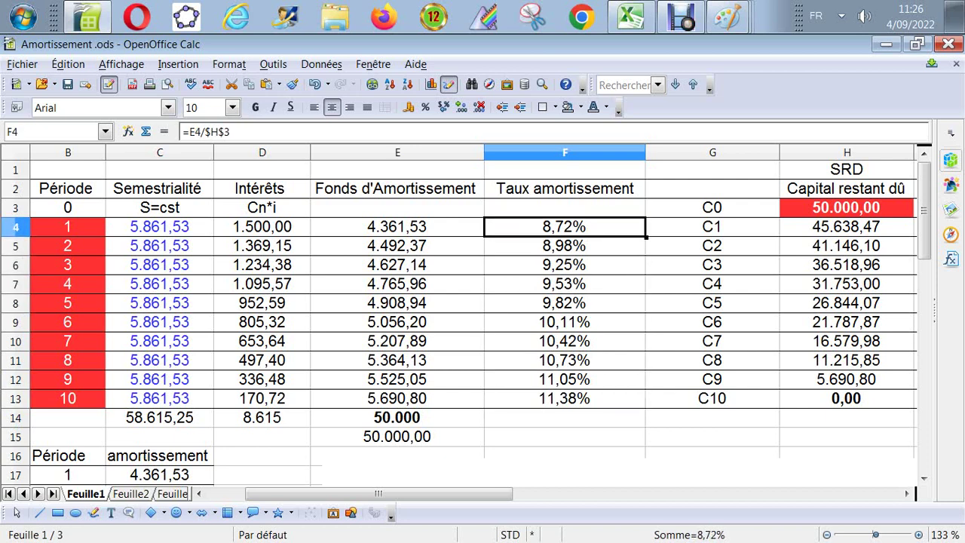
{"action": "key", "text": "Down"}
{"action": "key", "text": "Down"}
{"action": "key", "text": "Down"}
{"action": "key", "text": "Down"}
{"action": "key", "text": "Down"}
{"action": "key", "text": "Down"}
{"action": "key", "text": "Down"}
{"action": "key", "text": "Down"}
{"action": "key", "text": "Down"}
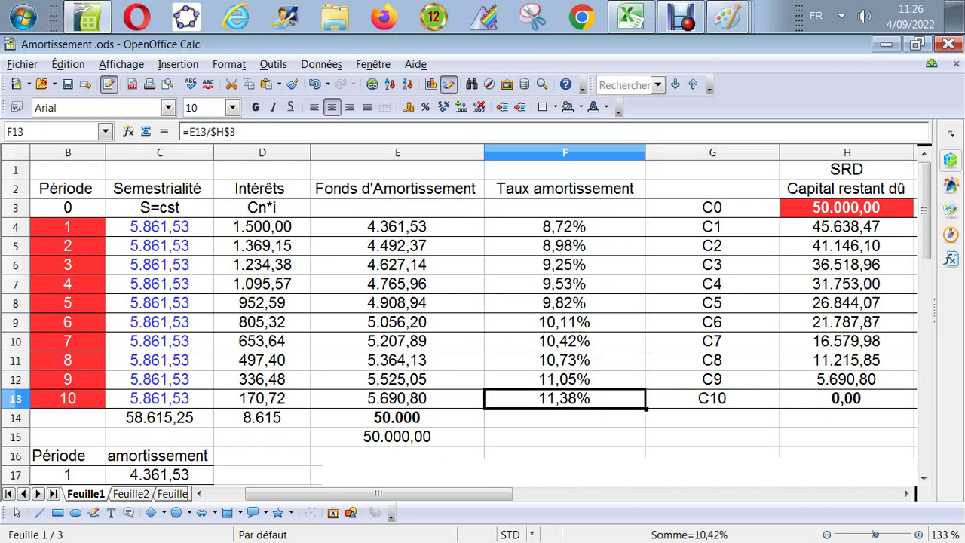
Step: Examine the Fonds d'Amortissement formulas across the periods in column E, down to the totals beneath them
{"action": "key", "text": "Left"}
{"action": "key", "text": "Up"}
{"action": "key", "text": "Up"}
{"action": "key", "text": "Up"}
{"action": "key", "text": "Up"}
{"action": "key", "text": "Up"}
{"action": "key", "text": "Up"}
{"action": "key", "text": "Up"}
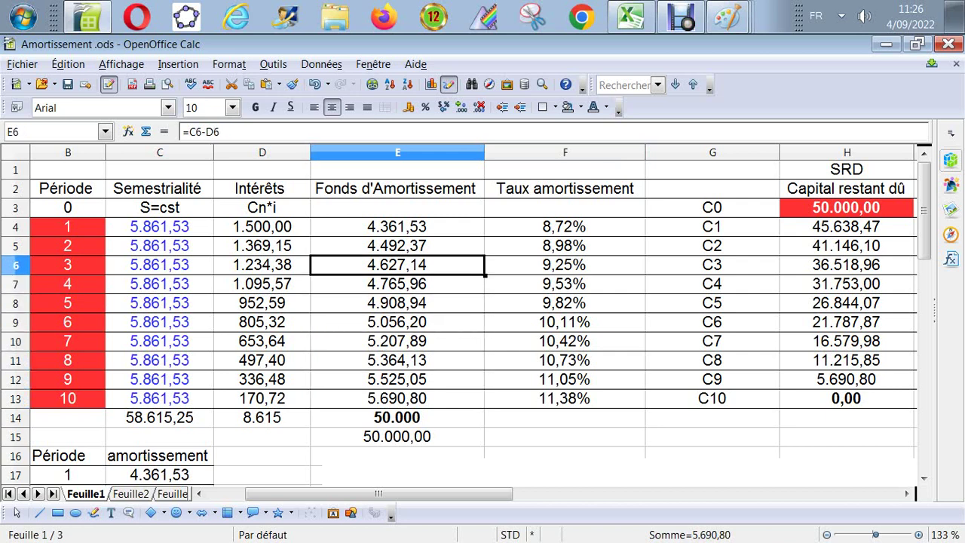
{"action": "key", "text": "Up"}
{"action": "key", "text": "Up"}
{"action": "key", "text": "Down"}
{"action": "key", "text": "Down"}
{"action": "key", "text": "Down"}
{"action": "key", "text": "Down"}
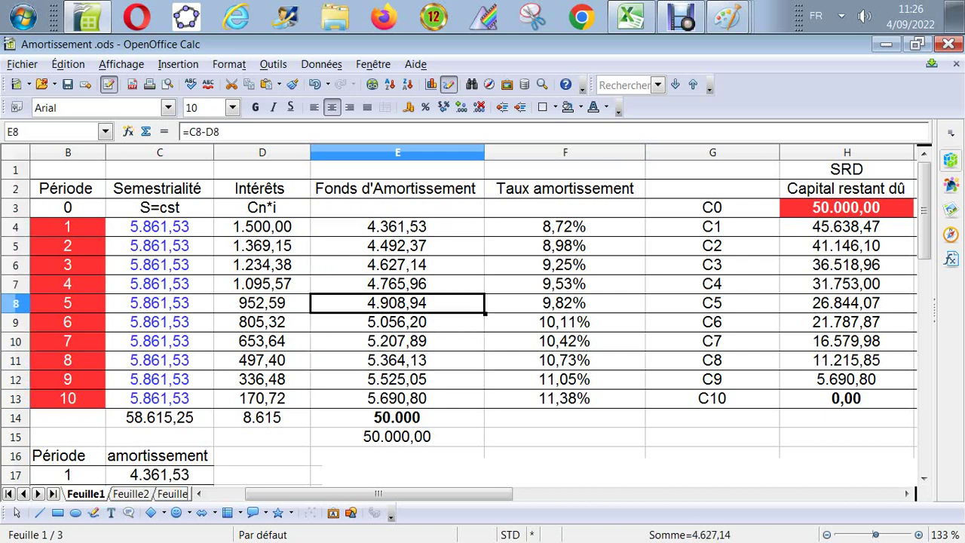
{"action": "key", "text": "Down"}
{"action": "key", "text": "Down"}
{"action": "key", "text": "Down"}
{"action": "key", "text": "Down"}
{"action": "key", "text": "Down"}
{"action": "key", "text": "Down"}
{"action": "key", "text": "Down"}
Step: Examine the period 1 entry of the separate amortissement table in C17 and its link to E4
{"action": "key", "text": "Left"}
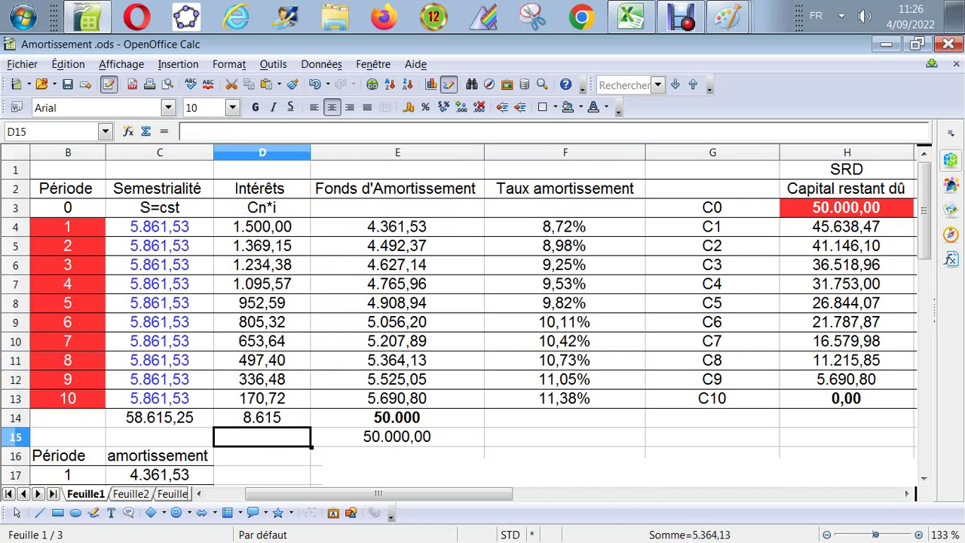
{"action": "key", "text": "Left"}
{"action": "key", "text": "Left"}
{"action": "key", "text": "Left"}
{"action": "key", "text": "Down"}
{"action": "key", "text": "Down"}
{"action": "key", "text": "Down"}
{"action": "key", "text": "Down"}
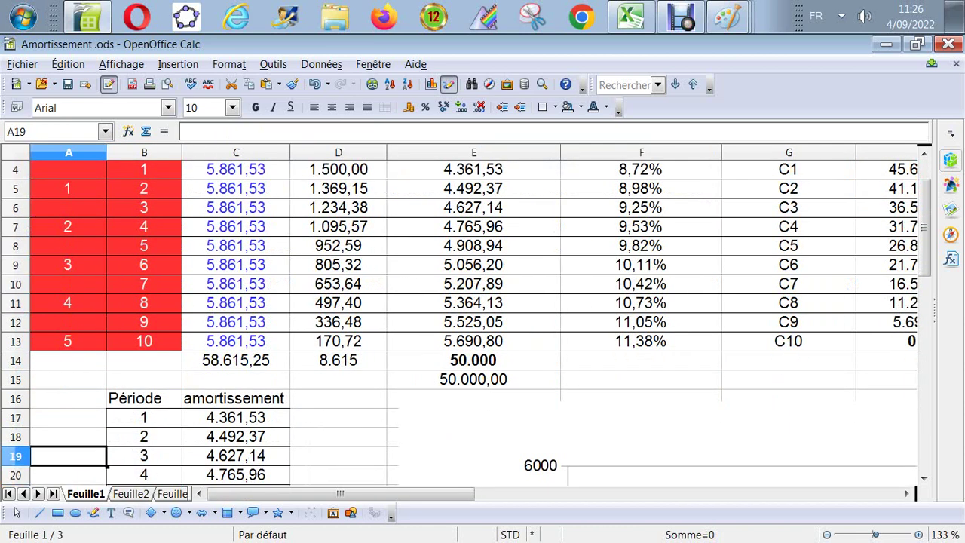
{"action": "key", "text": "Up"}
{"action": "key", "text": "Up"}
{"action": "key", "text": "Right"}
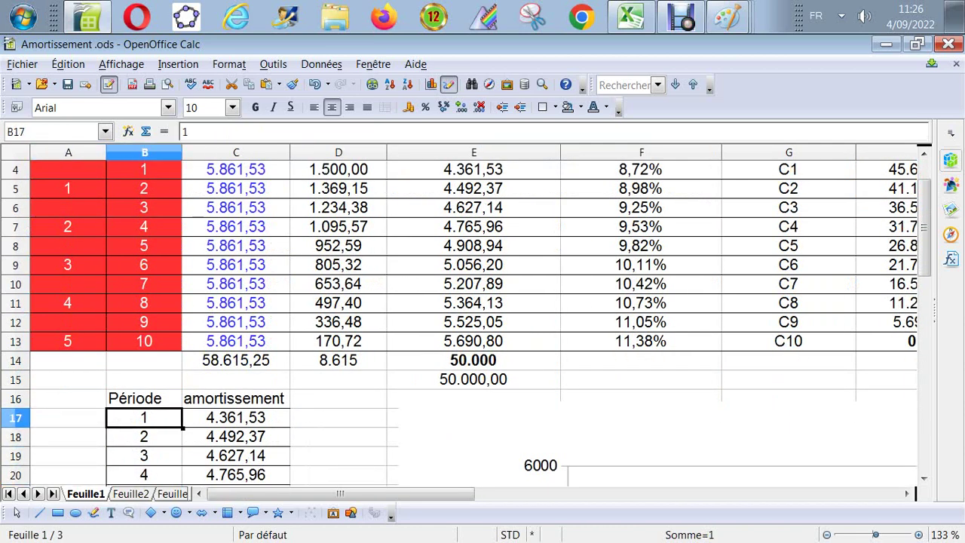
{"action": "key", "text": "Right"}
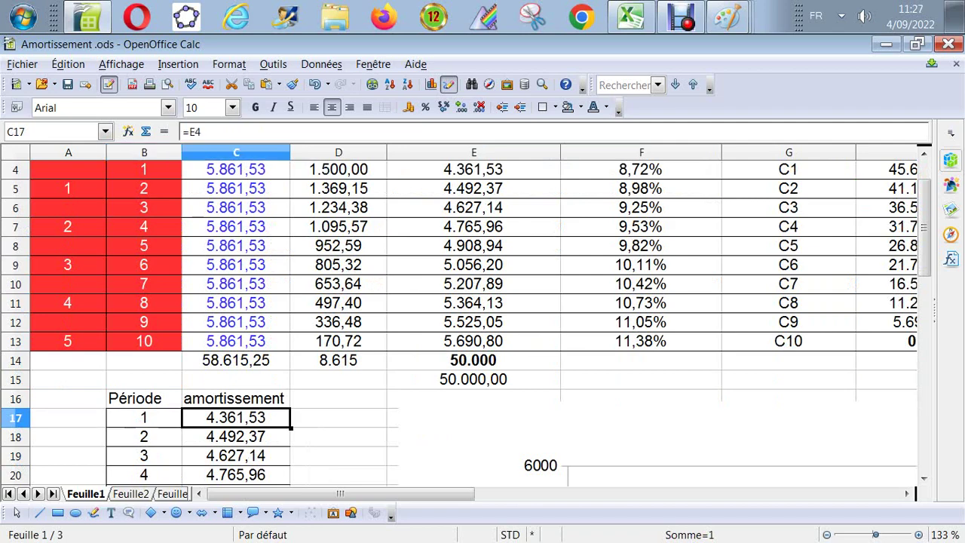
Step: Examine the amortissement table through period 10 and the period 4-3 difference formula in C30
{"action": "key", "text": "Down"}
{"action": "key", "text": "Down"}
{"action": "key", "text": "Down"}
{"action": "key", "text": "Down"}
{"action": "key", "text": "Down"}
{"action": "key", "text": "Down"}
{"action": "key", "text": "Down"}
{"action": "key", "text": "Down"}
{"action": "key", "text": "Down"}
{"action": "key", "text": "Down"}
{"action": "key", "text": "Down"}
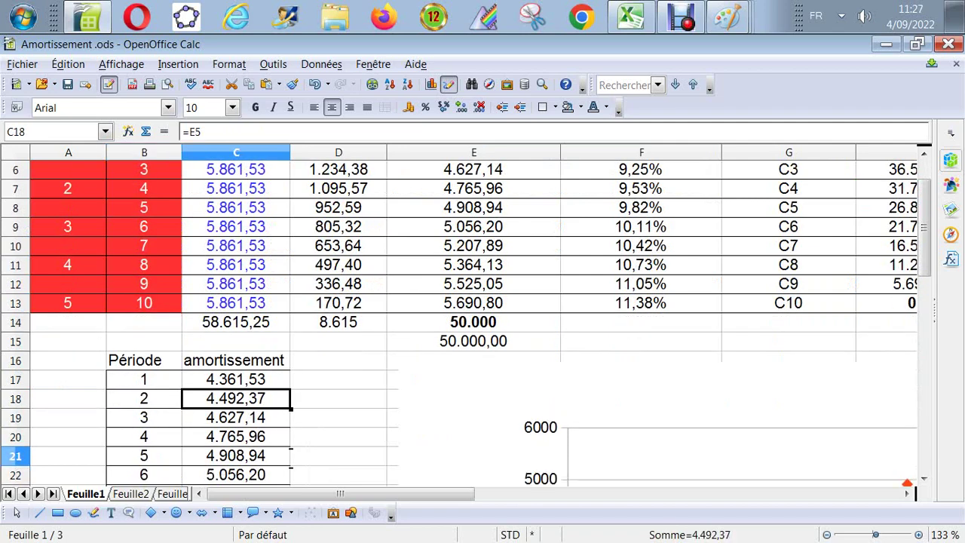
{"action": "key", "text": "Down"}
{"action": "key", "text": "Down"}
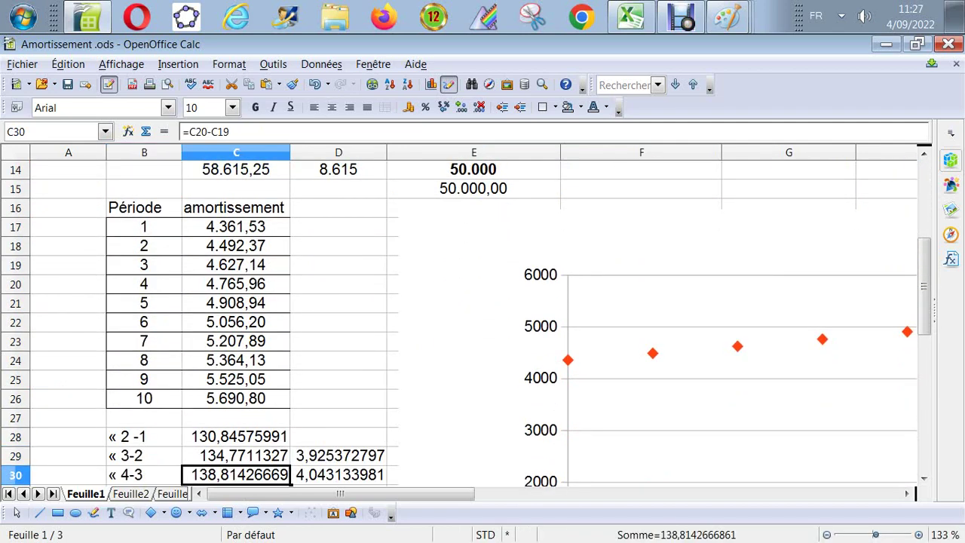
Step: Examine the chart of amortization values by period next to the amortissement table
{"action": "key", "text": "Right"}
{"action": "key", "text": "Right"}
{"action": "key", "text": "Right"}
{"action": "key", "text": "Right"}
{"action": "key", "text": "Right"}
{"action": "key", "text": "Right"}
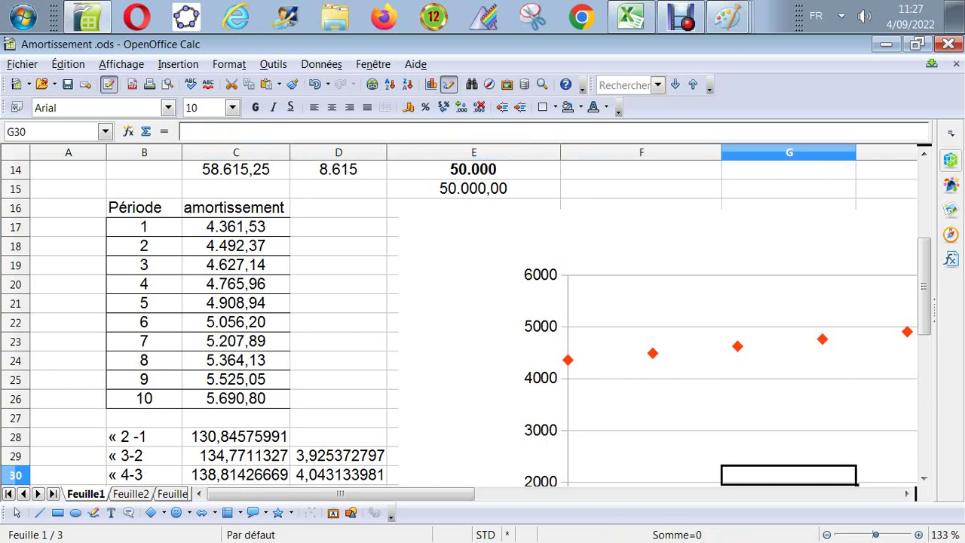
{"action": "key", "text": "Right"}
{"action": "key", "text": "Right"}
{"action": "key", "text": "Left"}
{"action": "key", "text": "Left"}
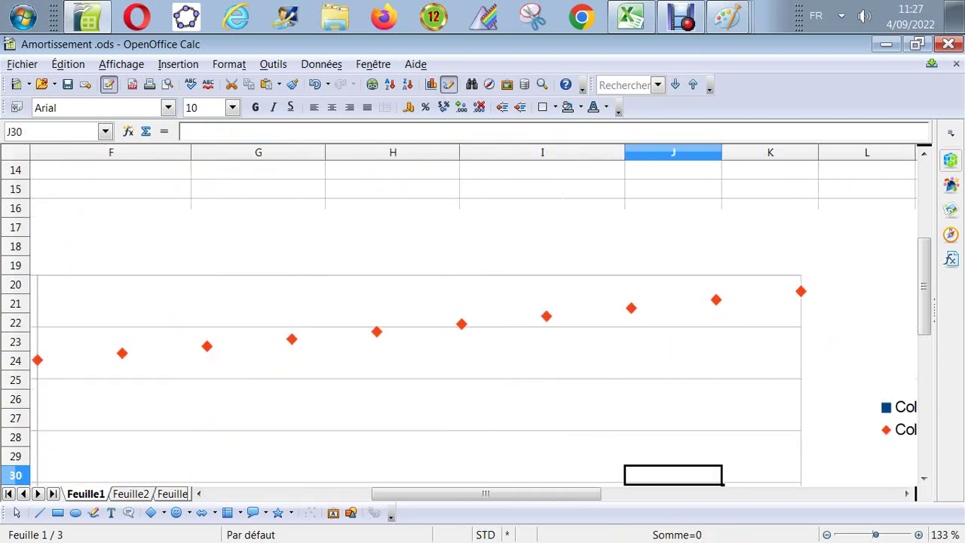
Step: Examine the differences between successive amortizations, from 2-1 to 10-9, in rows 28 to 36
{"action": "key", "text": "Home"}
{"action": "key", "text": "Down"}
{"action": "key", "text": "Down"}
{"action": "key", "text": "Down"}
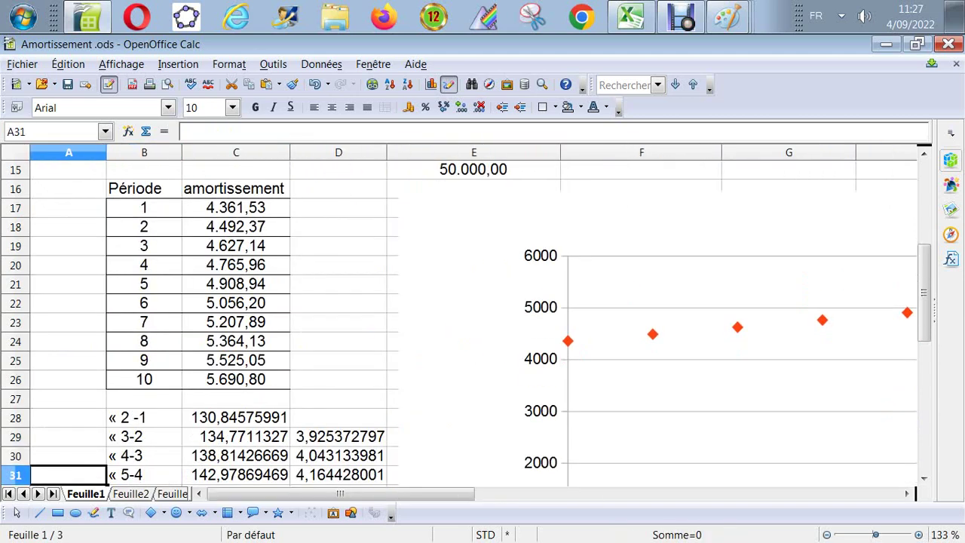
{"action": "key", "text": "Down"}
{"action": "key", "text": "Down"}
{"action": "key", "text": "Down"}
{"action": "key", "text": "Down"}
{"action": "key", "text": "Up"}
{"action": "key", "text": "Up"}
{"action": "key", "text": "Up"}
{"action": "key", "text": "Up"}
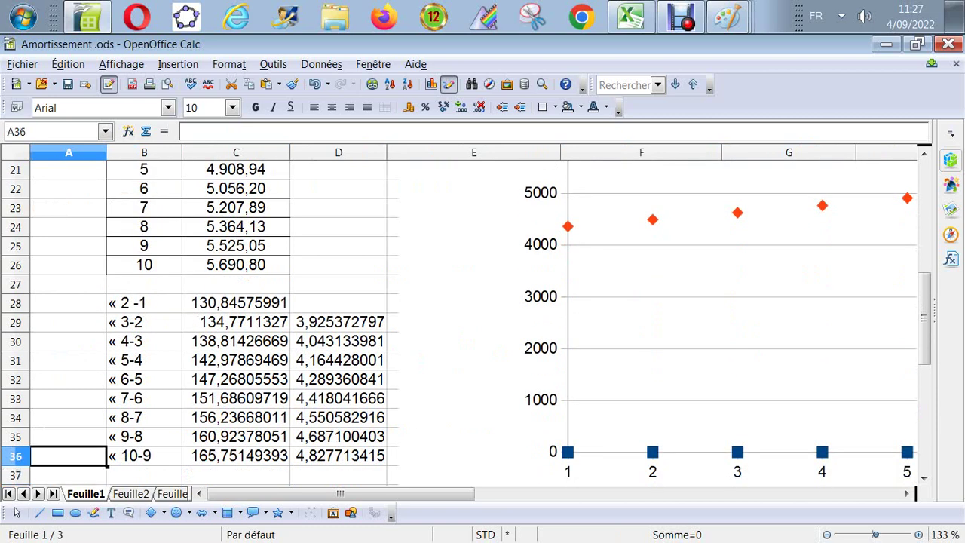
{"action": "key", "text": "Up"}
{"action": "key", "text": "Up"}
{"action": "key", "text": "Up"}
{"action": "key", "text": "Up"}
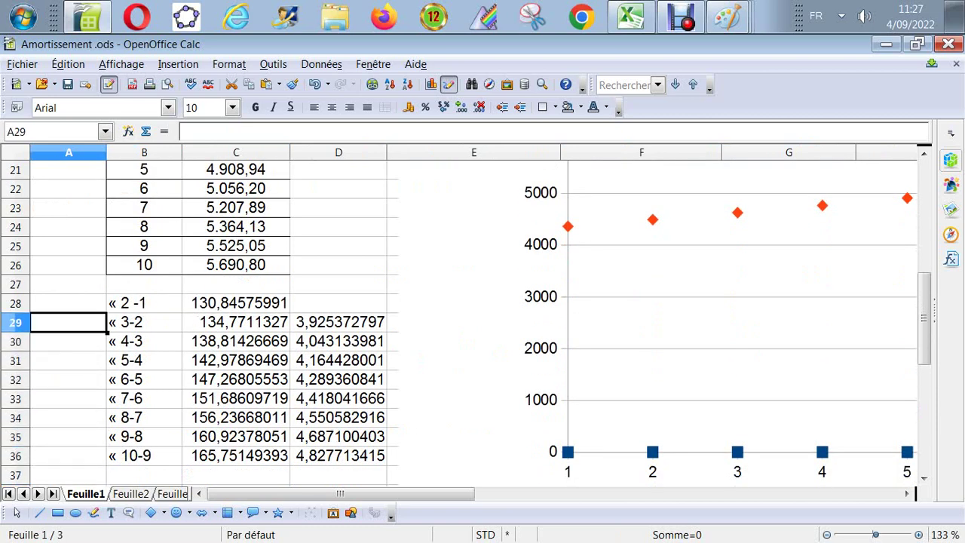
Step: Examine the period 1 and 2 amortizations in C17 and C18 and their links to E4 and E5
{"action": "key", "text": "Right"}
{"action": "key", "text": "Up"}
{"action": "key", "text": "Up"}
{"action": "key", "text": "Up"}
{"action": "key", "text": "Up"}
{"action": "key", "text": "Up"}
{"action": "key", "text": "Up"}
{"action": "key", "text": "Up"}
{"action": "key", "text": "Up"}
{"action": "key", "text": "Up"}
{"action": "key", "text": "Up"}
{"action": "key", "text": "Up"}
{"action": "key", "text": "Up"}
{"action": "key", "text": "Up"}
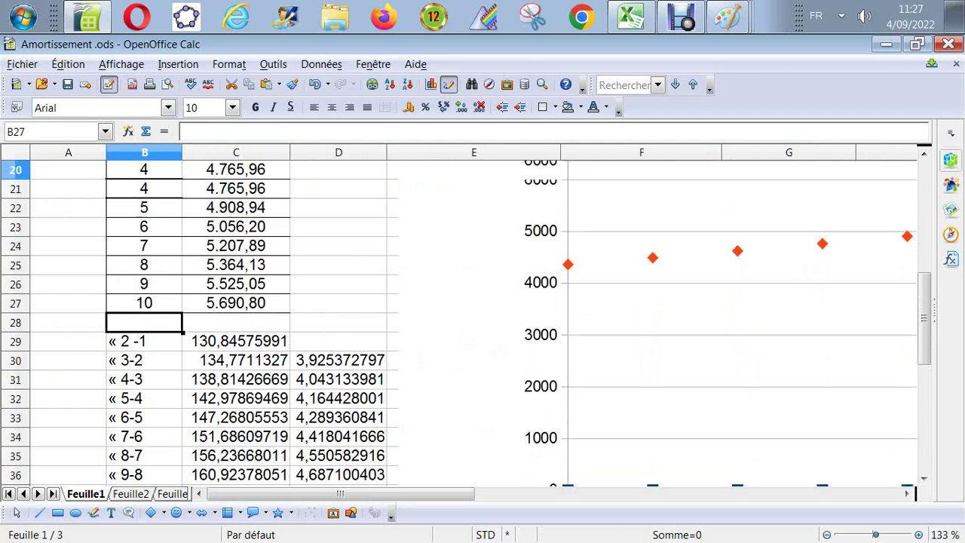
{"action": "key", "text": "Down"}
{"action": "key", "text": "Down"}
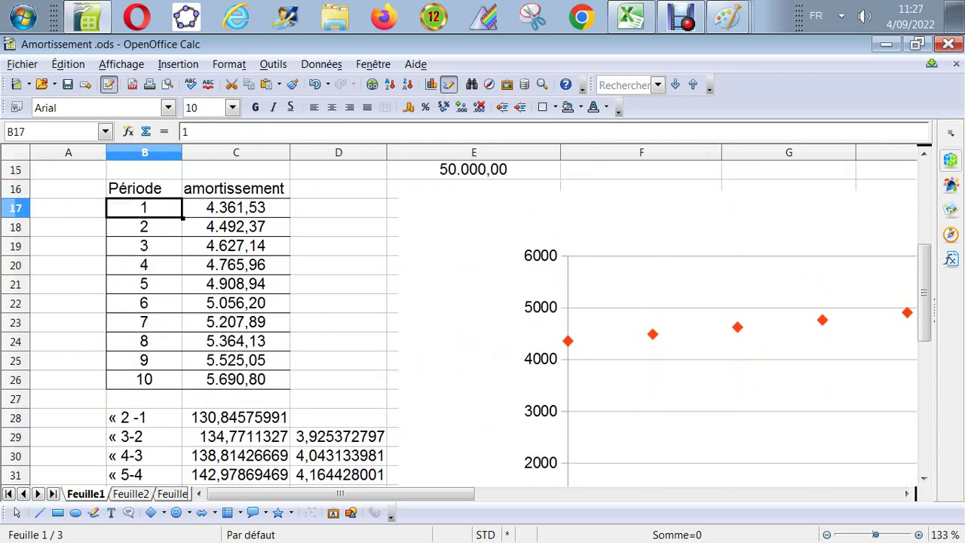
{"action": "key", "text": "Down"}
{"action": "key", "text": "Right"}
{"action": "key", "text": "Up"}
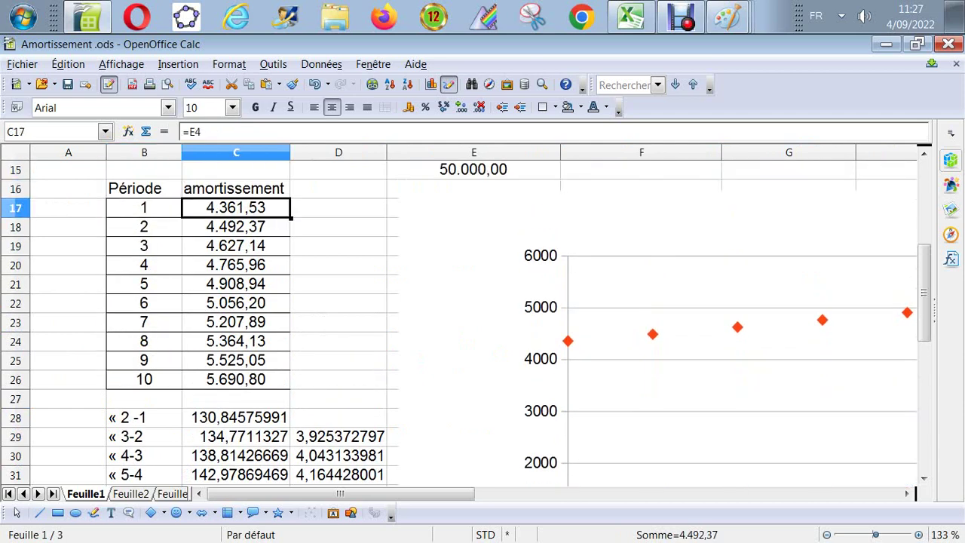
{"action": "key", "text": "Down"}
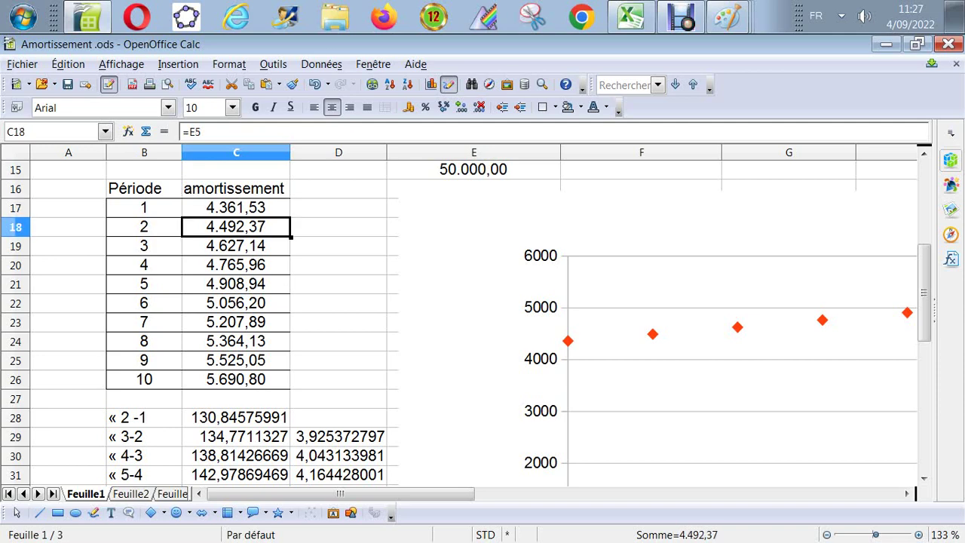
Step: Examine the amortization values from period 1 through period 10 in C17 to C26
{"action": "key", "text": "Up"}
{"action": "key", "text": "Down"}
{"action": "key", "text": "Down"}
{"action": "key", "text": "Down"}
{"action": "key", "text": "Down"}
{"action": "key", "text": "Down"}
{"action": "key", "text": "Down"}
{"action": "key", "text": "Down"}
{"action": "key", "text": "Down"}
{"action": "key", "text": "Down"}
{"action": "key", "text": "Down"}
{"action": "key", "text": "Down"}
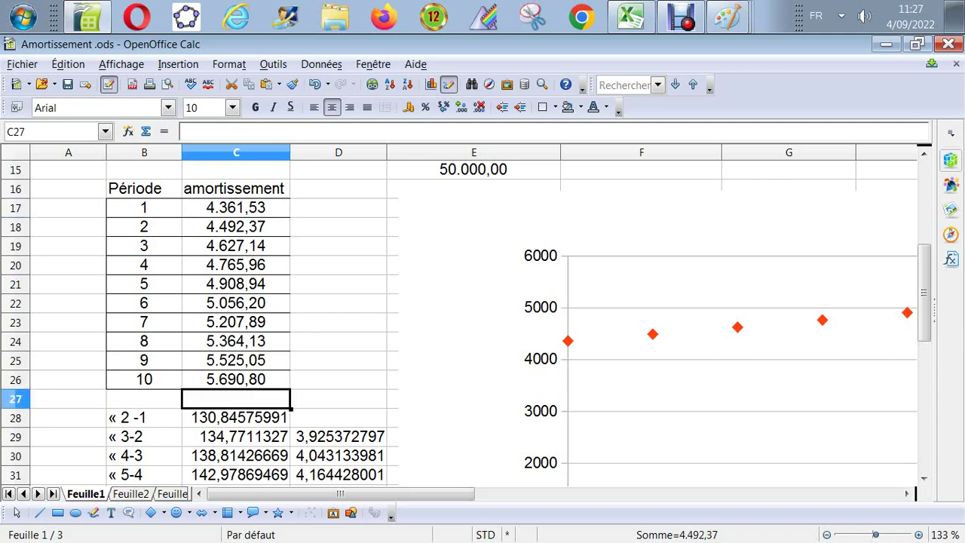
{"action": "key", "text": "Up"}
{"action": "key", "text": "Up"}
{"action": "key", "text": "Up"}
{"action": "key", "text": "Up"}
{"action": "key", "text": "Up"}
{"action": "key", "text": "Up"}
{"action": "key", "text": "Up"}
{"action": "key", "text": "Up"}
{"action": "key", "text": "Up"}
{"action": "key", "text": "Up"}
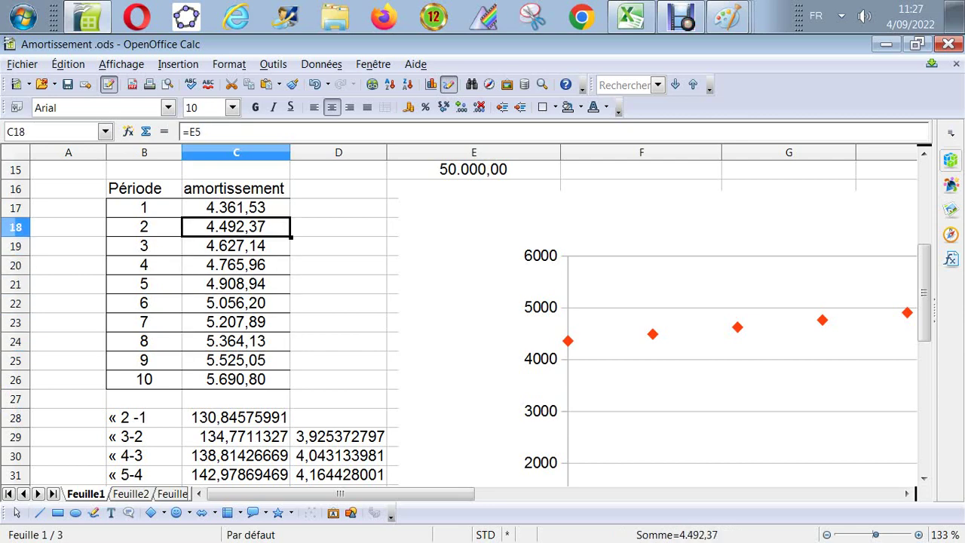
Step: Compare the amortizations of successive middle periods, from period 8 back to period 4, in column C
{"action": "key", "text": "Down"}
{"action": "key", "text": "Down"}
{"action": "key", "text": "Down"}
{"action": "key", "text": "Down"}
{"action": "key", "text": "Down"}
{"action": "key", "text": "Down"}
{"action": "key", "text": "Down"}
{"action": "key", "text": "Down"}
{"action": "key", "text": "Down"}
{"action": "key", "text": "Down"}
{"action": "key", "text": "Down"}
{"action": "key", "text": "Down"}
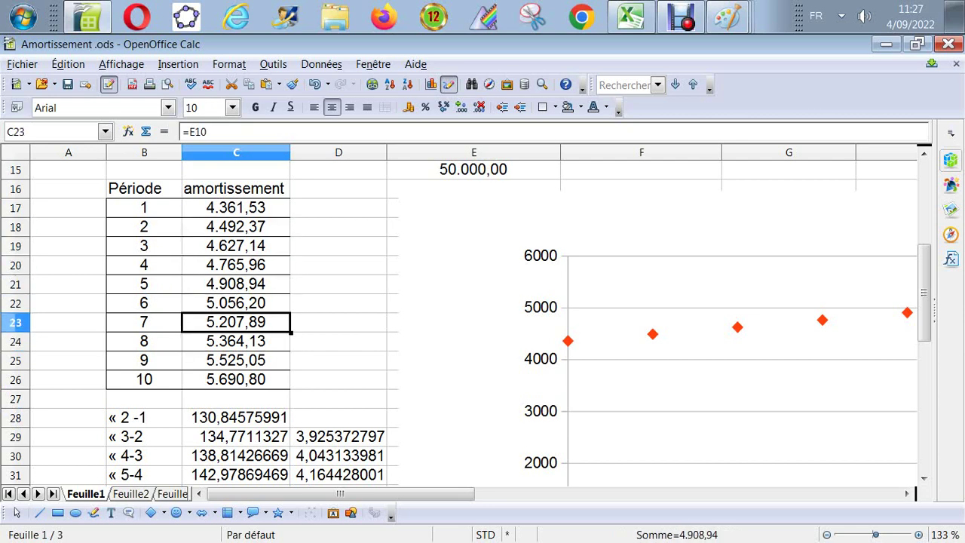
{"action": "key", "text": "Up"}
{"action": "key", "text": "Up"}
{"action": "key", "text": "Up"}
{"action": "key", "text": "Up"}
{"action": "key", "text": "Up"}
{"action": "key", "text": "Up"}
{"action": "key", "text": "Up"}
{"action": "key", "text": "Up"}
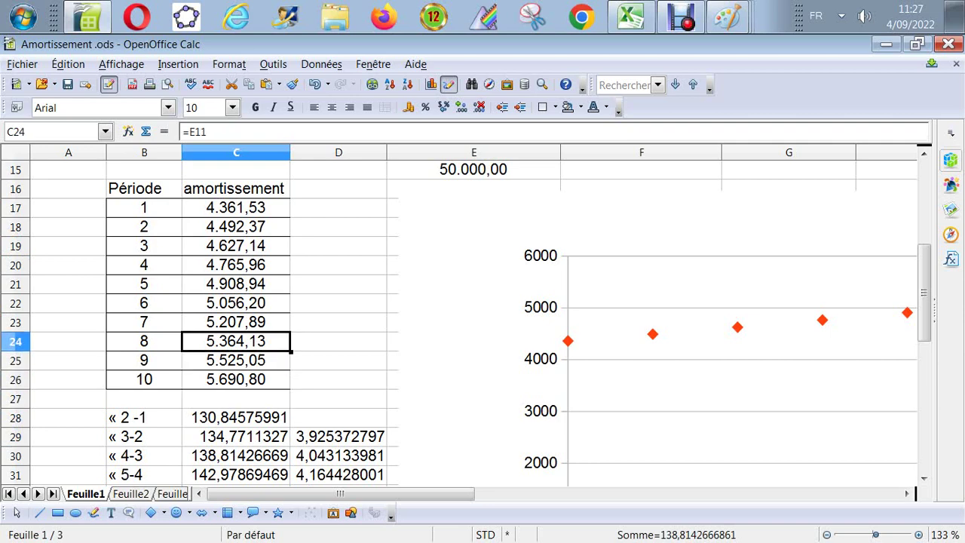
{"action": "key", "text": "Up"}
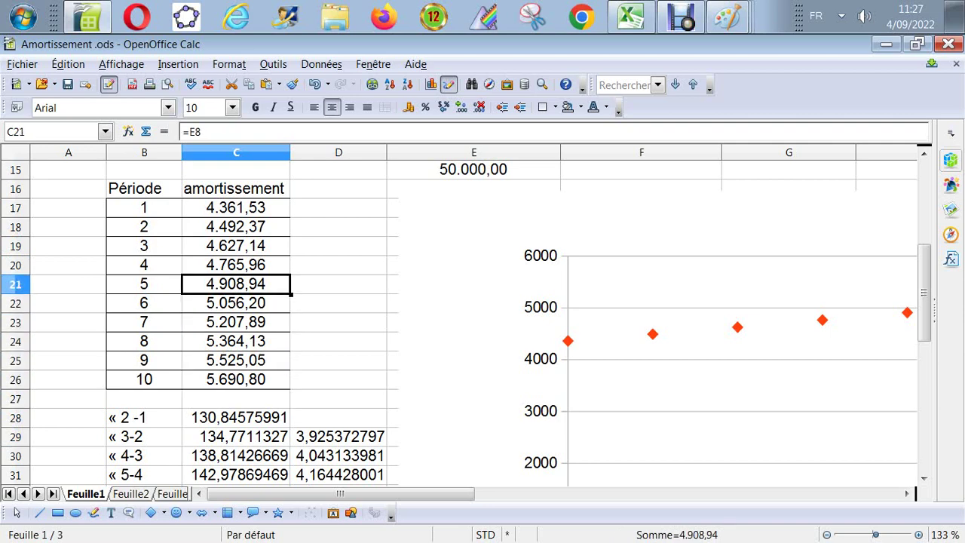
{"action": "key", "text": "Up"}
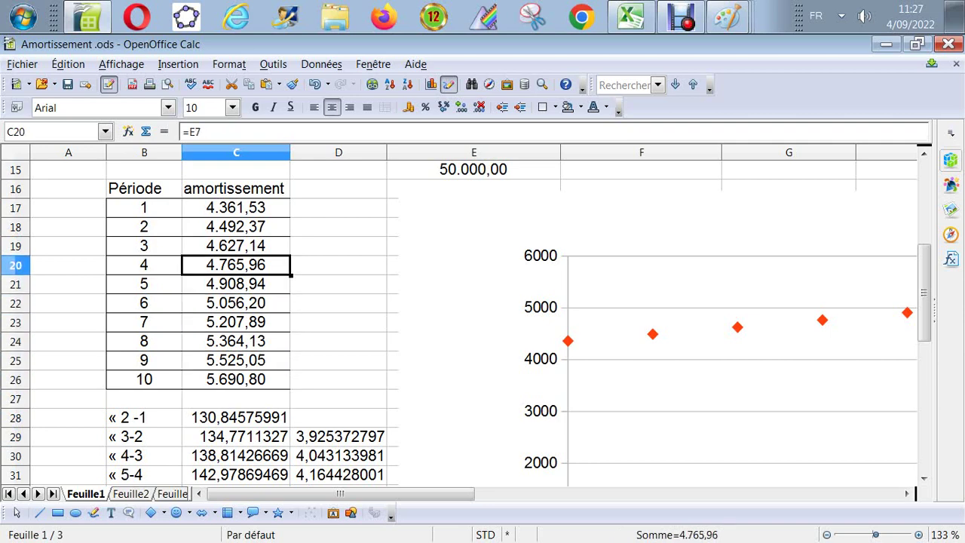
{"action": "key", "text": "Up"}
{"action": "key", "text": "Down"}
Step: Examine the first differences between amortizations down to the 9-8 and 10-9 rows in column C
{"action": "scroll", "coordinate": [460, 316], "scroll_direction": "down", "scroll_amount": 1}
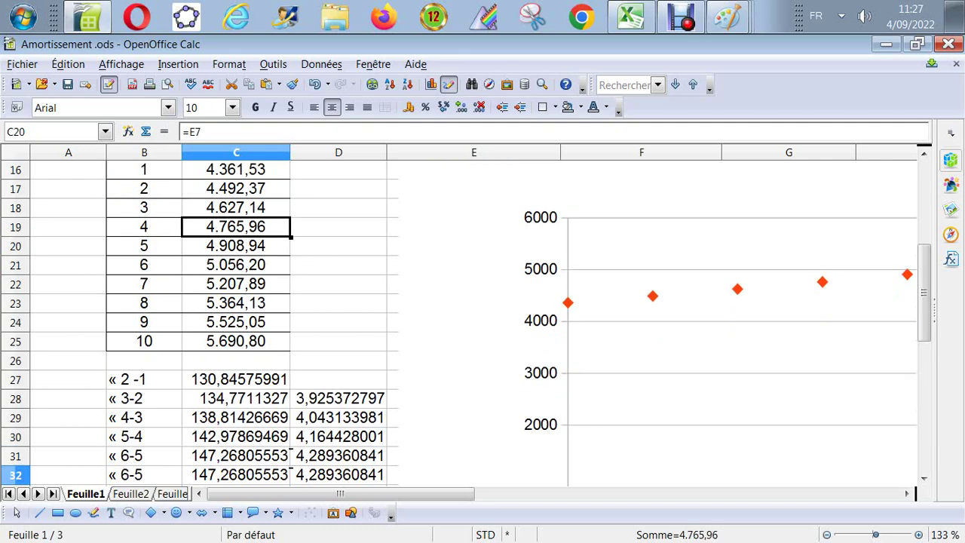
{"action": "key", "text": "Down"}
{"action": "key", "text": "Down"}
{"action": "key", "text": "Down"}
{"action": "key", "text": "Down"}
{"action": "key", "text": "Down"}
{"action": "key", "text": "Down"}
{"action": "key", "text": "Down"}
{"action": "key", "text": "Down"}
{"action": "key", "text": "Down"}
{"action": "key", "text": "Down"}
{"action": "key", "text": "Down"}
{"action": "key", "text": "Down"}
{"action": "key", "text": "Down"}
{"action": "key", "text": "Down"}
{"action": "key", "text": "Down"}
{"action": "key", "text": "Down"}
{"action": "key", "text": "Down"}
{"action": "key", "text": "Down"}
{"action": "key", "text": "Up"}
{"action": "key", "text": "Up"}
{"action": "key", "text": "Up"}
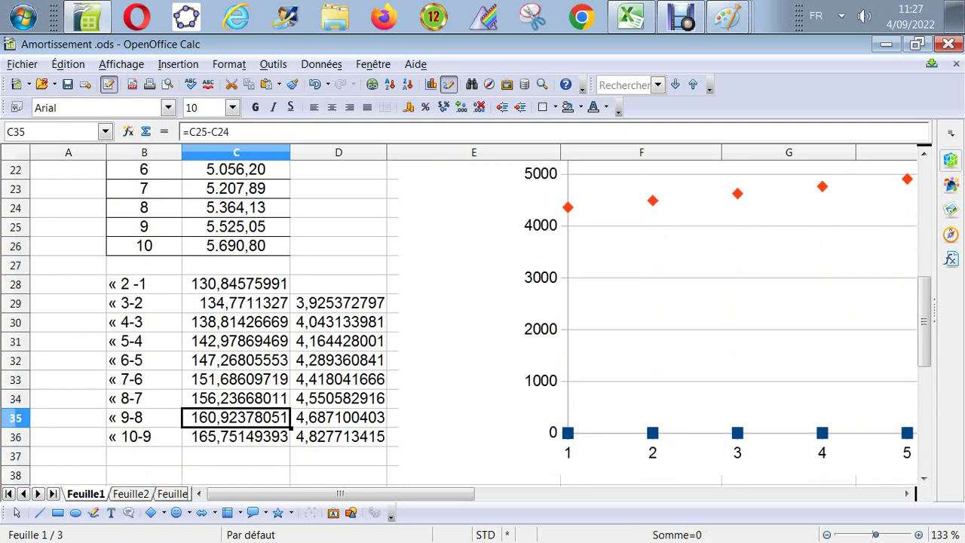
{"action": "key", "text": "Up"}
Step: Examine the second difference formulas in D30 and D29 against the first differences in C28 and C29
{"action": "key", "text": "Right"}
{"action": "key", "text": "Up"}
{"action": "key", "text": "Up"}
{"action": "key", "text": "Up"}
{"action": "key", "text": "Up"}
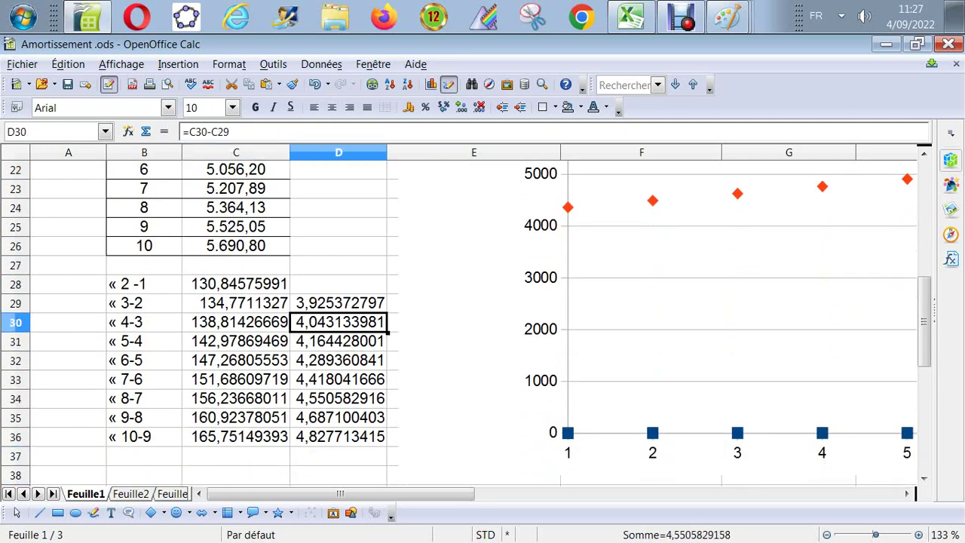
{"action": "key", "text": "Left"}
{"action": "key", "text": "Up"}
{"action": "key", "text": "Up"}
{"action": "key", "text": "Down"}
{"action": "key", "text": "Right"}
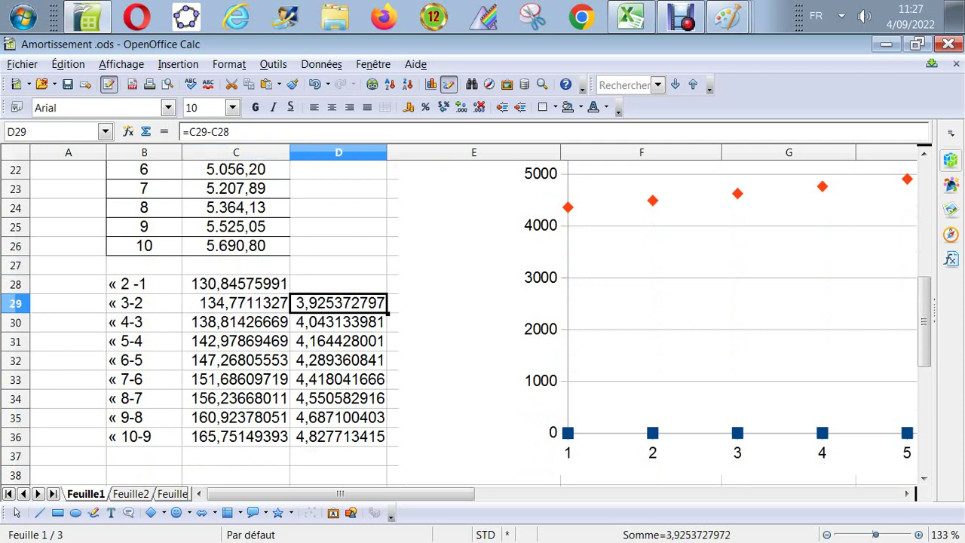
{"action": "key", "text": "Down"}
{"action": "key", "text": "Left"}
{"action": "key", "text": "Up"}
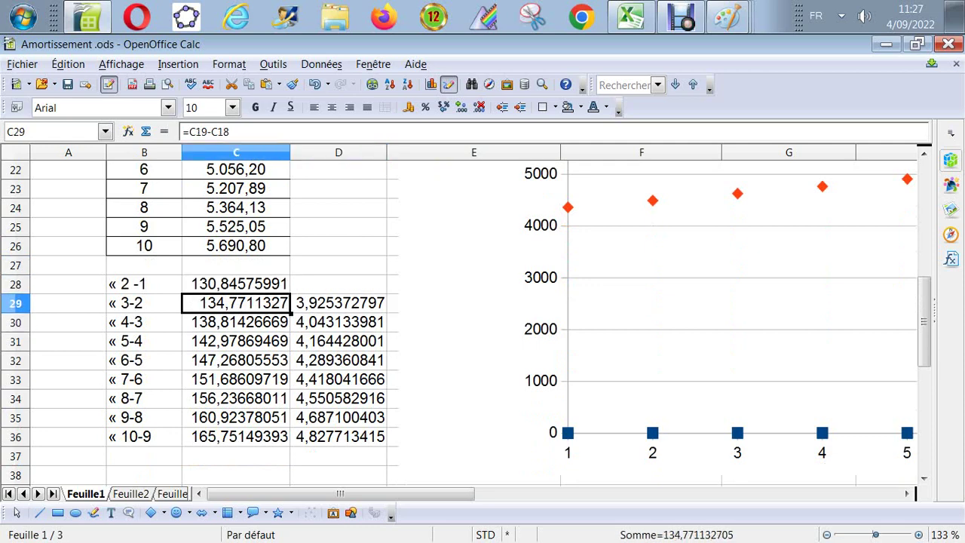
Step: Examine the second differences in D31, D32 and D33 alongside the first differences they subtract in column C
{"action": "key", "text": "Right"}
{"action": "key", "text": "Down"}
{"action": "key", "text": "Down"}
{"action": "key", "text": "Left"}
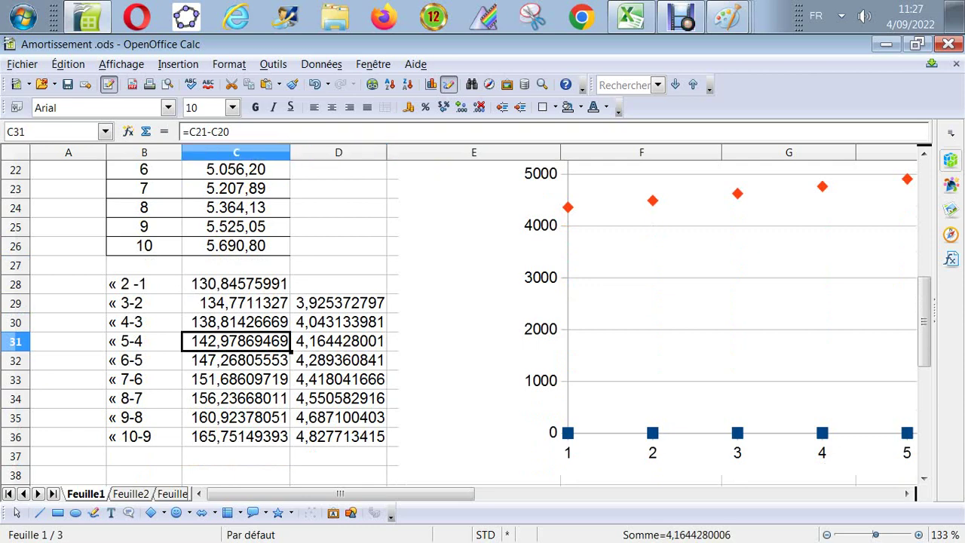
{"action": "key", "text": "Up"}
{"action": "key", "text": "Right"}
{"action": "key", "text": "Down"}
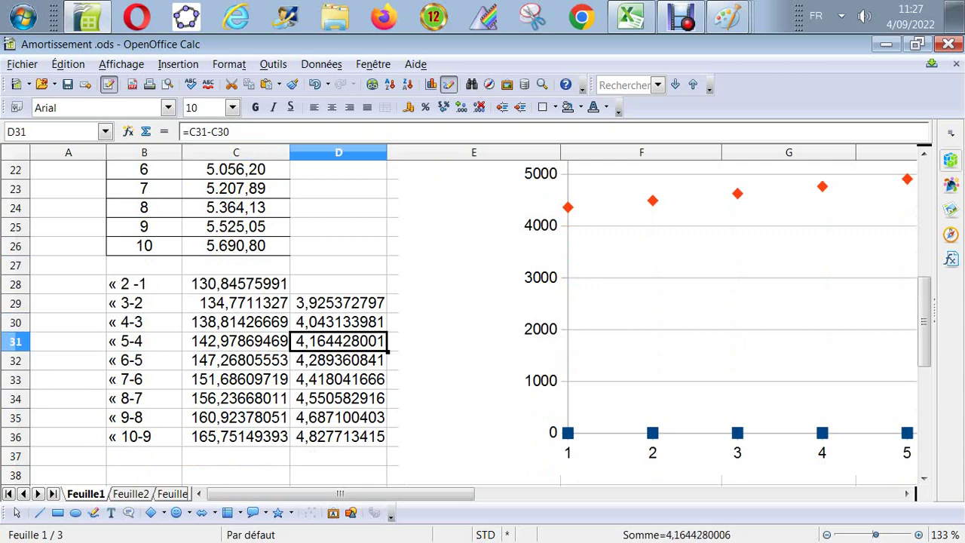
{"action": "key", "text": "Left"}
{"action": "key", "text": "Down"}
{"action": "key", "text": "Up"}
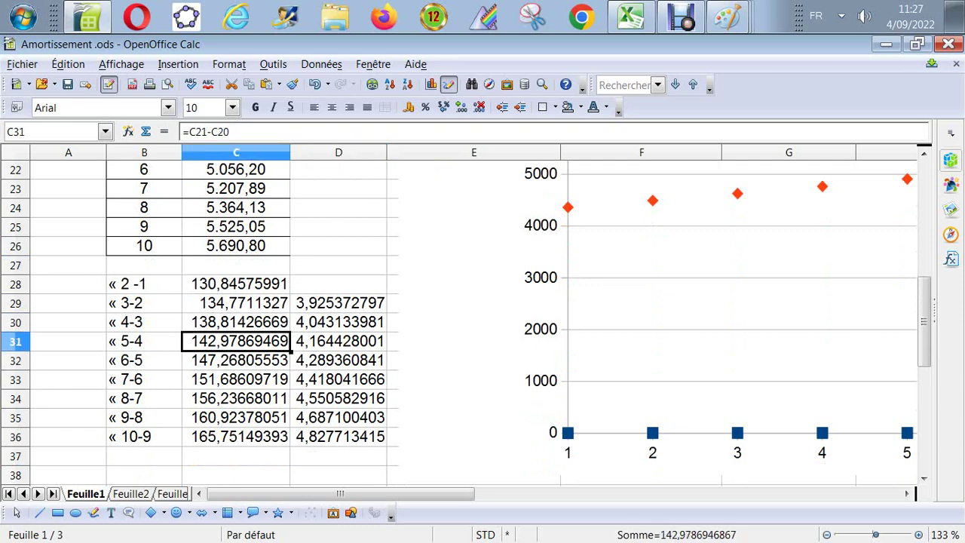
{"action": "key", "text": "Down"}
{"action": "key", "text": "Right"}
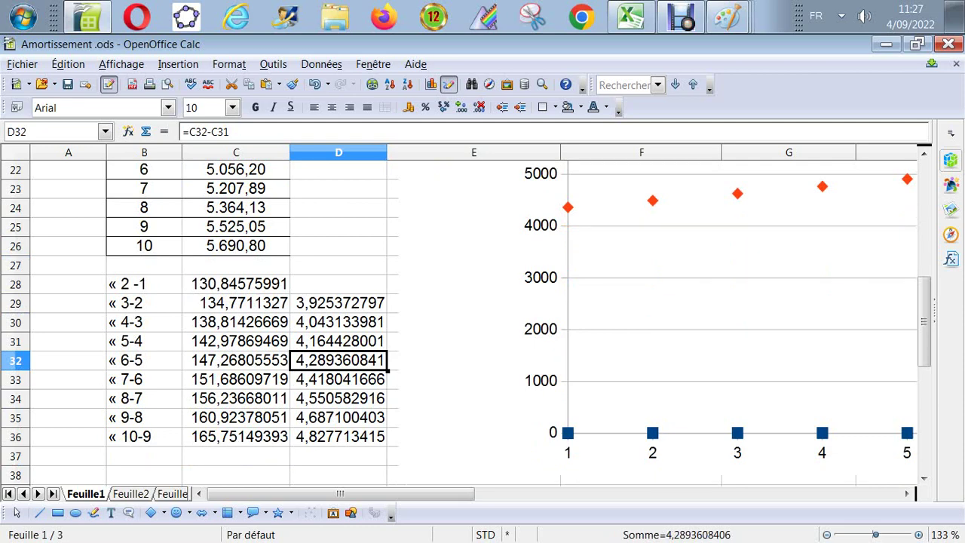
{"action": "key", "text": "Left"}
{"action": "key", "text": "Down"}
{"action": "key", "text": "Up"}
{"action": "key", "text": "Down"}
{"action": "key", "text": "Right"}
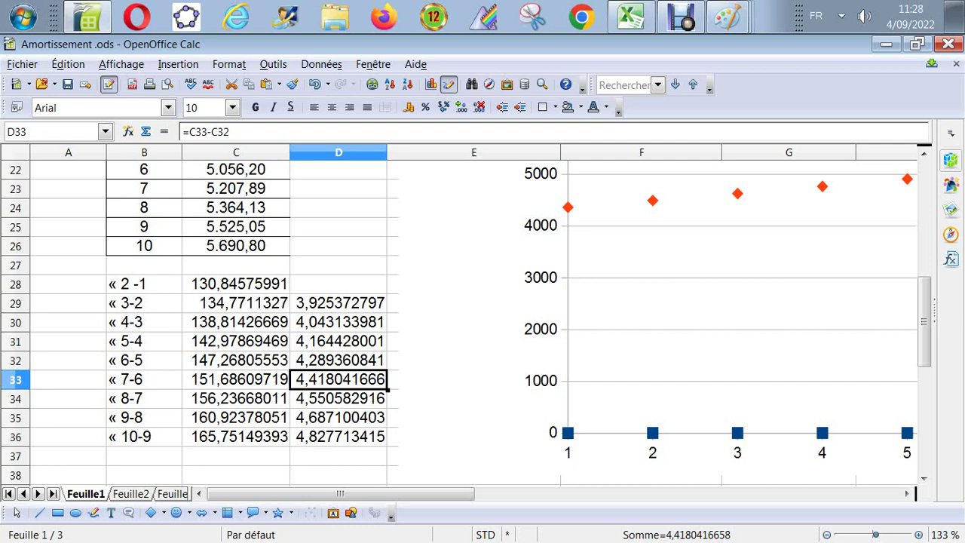
Step: Examine the amortization chart across to period 10, and return to the start of row 18
{"action": "key", "text": "Up"}
{"action": "key", "text": "Up"}
{"action": "key", "text": "Up"}
{"action": "key", "text": "Up"}
{"action": "key", "text": "Up"}
{"action": "key", "text": "Up"}
{"action": "key", "text": "Up"}
{"action": "key", "text": "Up"}
{"action": "key", "text": "Up"}
{"action": "key", "text": "Up"}
{"action": "key", "text": "Up"}
{"action": "key", "text": "Up"}
{"action": "key", "text": "Up"}
{"action": "key", "text": "Up"}
{"action": "key", "text": "Up"}
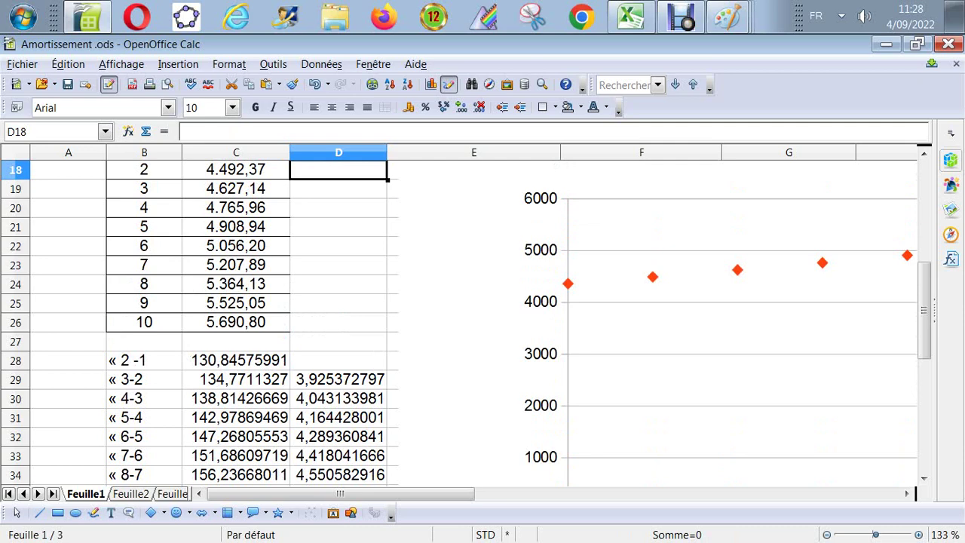
{"action": "key", "text": "Right"}
{"action": "key", "text": "Right"}
{"action": "key", "text": "Right"}
{"action": "key", "text": "Right"}
{"action": "key", "text": "Right"}
{"action": "key", "text": "Right"}
{"action": "key", "text": "Right"}
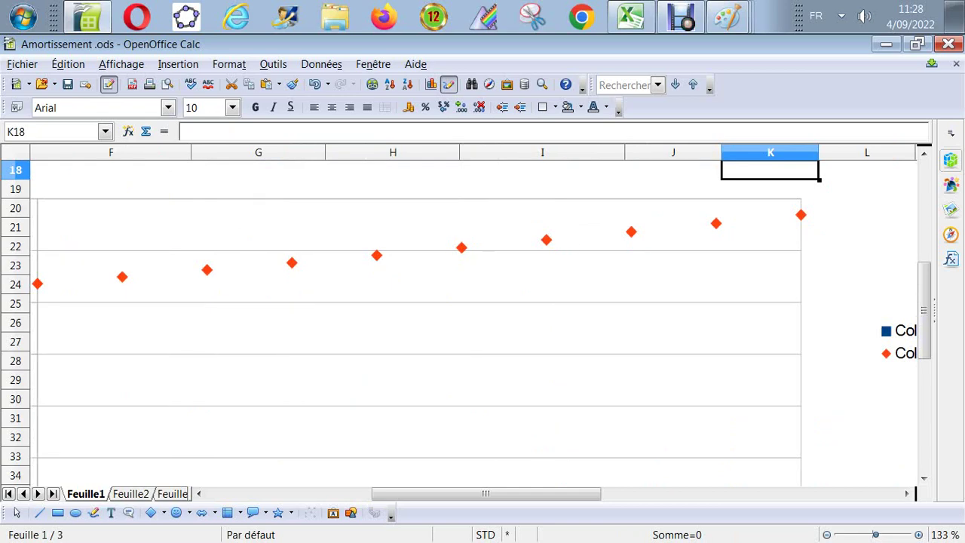
{"action": "key", "text": "Left"}
{"action": "key", "text": "Left"}
{"action": "key", "text": "Home"}
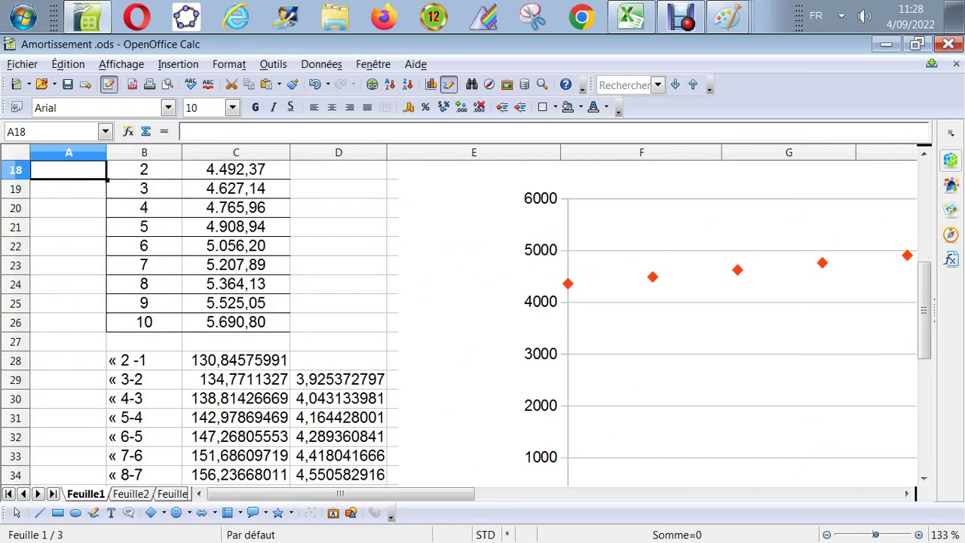
Step: Examine the amortization list and the first and second differences beneath it, down to the 10-9 row
{"action": "key", "text": "Down"}
{"action": "key", "text": "Down"}
{"action": "key", "text": "Down"}
{"action": "key", "text": "Down"}
{"action": "key", "text": "Down"}
{"action": "key", "text": "Down"}
{"action": "key", "text": "Down"}
{"action": "key", "text": "Down"}
{"action": "key", "text": "Down"}
{"action": "key", "text": "Down"}
{"action": "key", "text": "Down"}
{"action": "key", "text": "Down"}
{"action": "key", "text": "Down"}
{"action": "key", "text": "Down"}
{"action": "key", "text": "Down"}
{"action": "key", "text": "Down"}
{"action": "key", "text": "Down"}
{"action": "key", "text": "Down"}
{"action": "key", "text": "Down"}
{"action": "key", "text": "Down"}
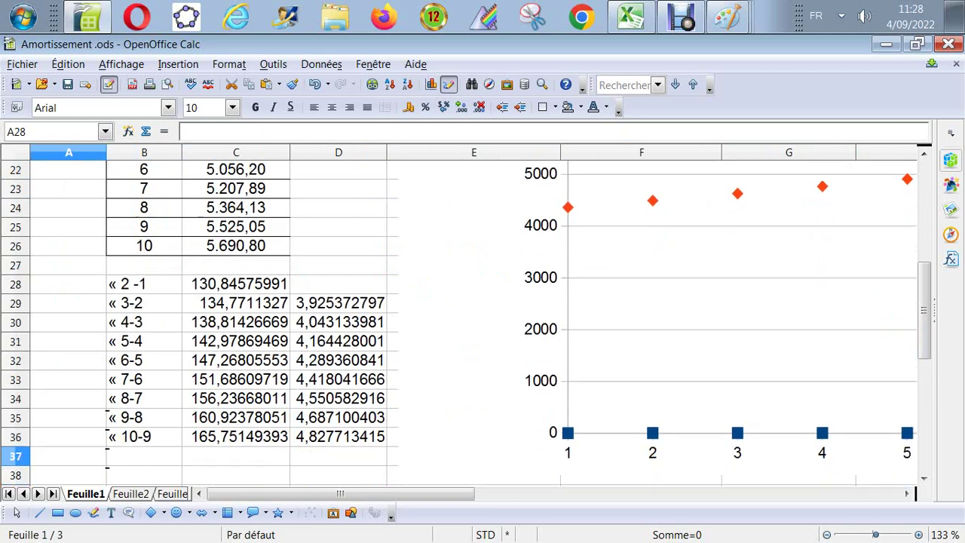
Step: Return up past the amortization list and chart to the start of the loan table at A3
{"action": "key", "text": "Up"}
{"action": "key", "text": "Up"}
{"action": "key", "text": "Up"}
{"action": "key", "text": "Up"}
{"action": "key", "text": "Up"}
{"action": "key", "text": "Up"}
{"action": "key", "text": "Up"}
{"action": "key", "text": "Up"}
{"action": "key", "text": "Up"}
{"action": "key", "text": "Up"}
{"action": "key", "text": "Up"}
{"action": "key", "text": "Up"}
{"action": "key", "text": "Up"}
{"action": "key", "text": "Up"}
{"action": "key", "text": "Up"}
{"action": "key", "text": "Up"}
{"action": "key", "text": "Up"}
{"action": "key", "text": "Up"}
{"action": "key", "text": "Up"}
{"action": "key", "text": "Up"}
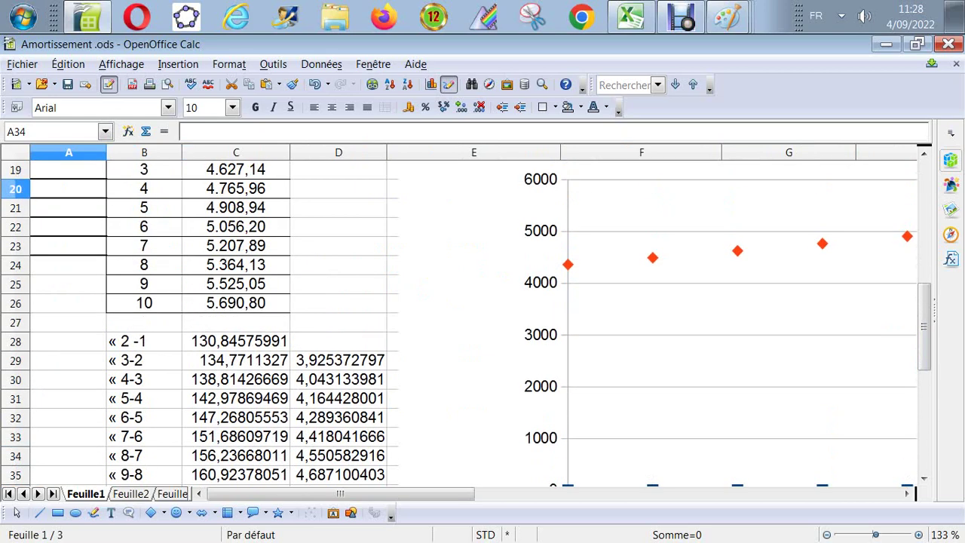
{"action": "key", "text": "Up"}
{"action": "key", "text": "Up"}
{"action": "key", "text": "Up"}
{"action": "key", "text": "Up"}
{"action": "key", "text": "Up"}
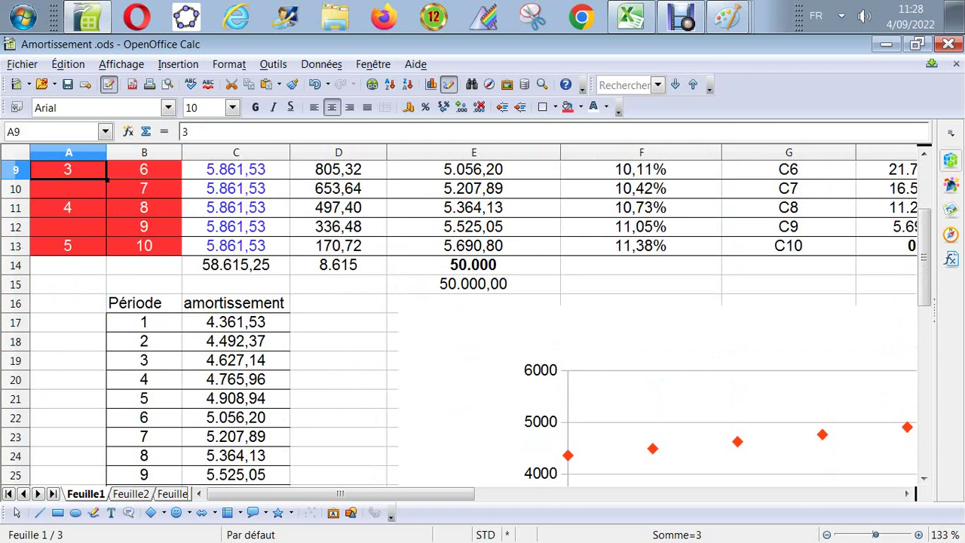
{"action": "key", "text": "Up"}
{"action": "key", "text": "Up"}
{"action": "key", "text": "Up"}
{"action": "key", "text": "Up"}
{"action": "key", "text": "Up"}
{"action": "key", "text": "Up"}
{"action": "key", "text": "Up"}
{"action": "key", "text": "Up"}
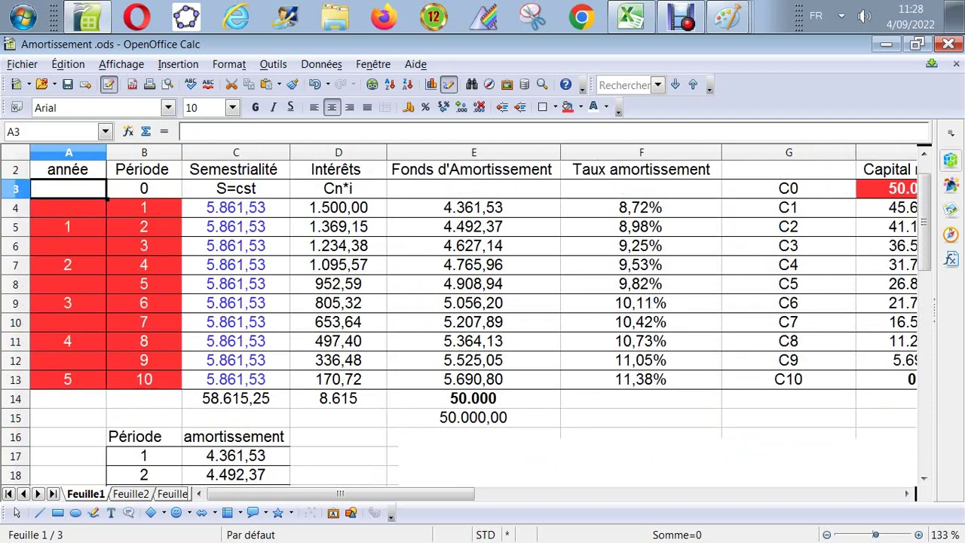
Step: Examine the semi-annual payment, interest and amortization formulas for period 1 in C4, D4 and E4
{"action": "key", "text": "Right"}
{"action": "key", "text": "Down"}
{"action": "key", "text": "Down"}
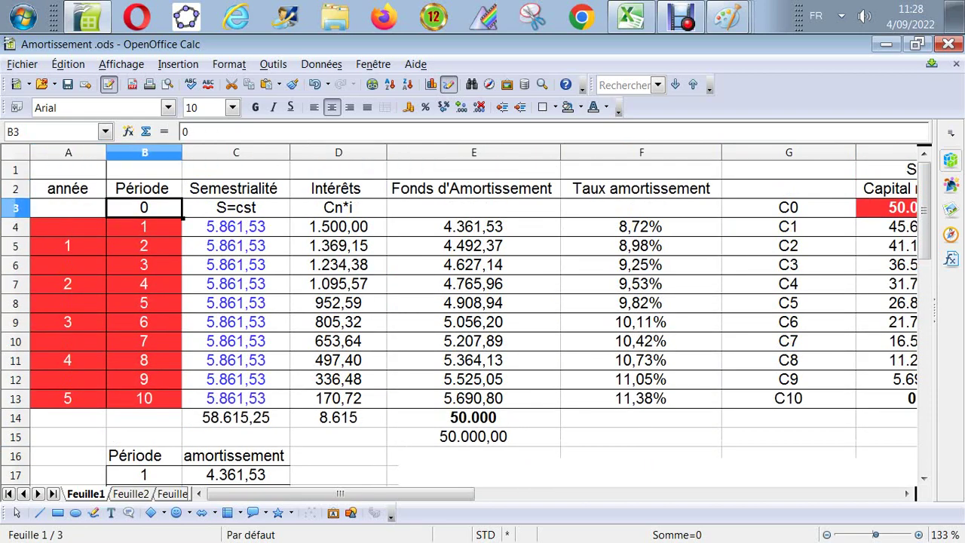
{"action": "key", "text": "Right"}
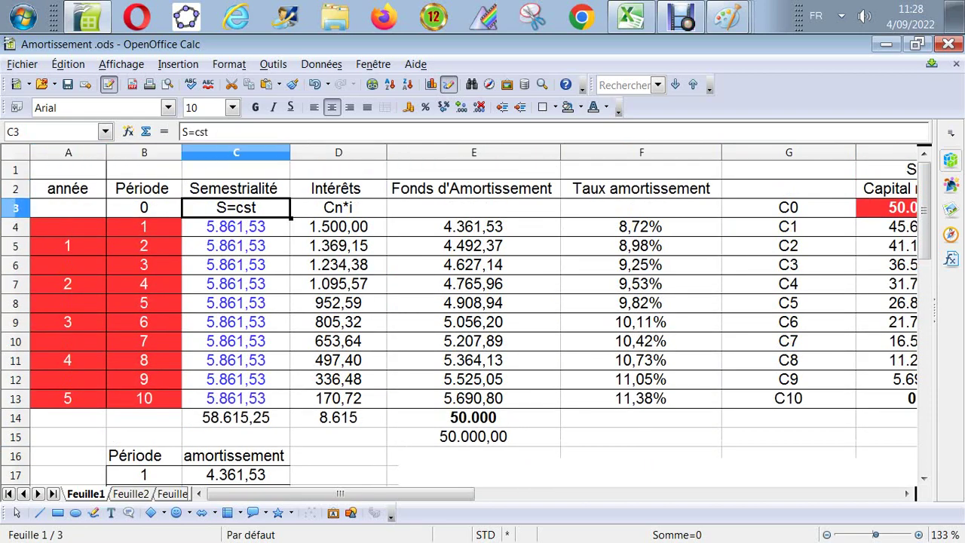
{"action": "key", "text": "Down"}
{"action": "key", "text": "Right"}
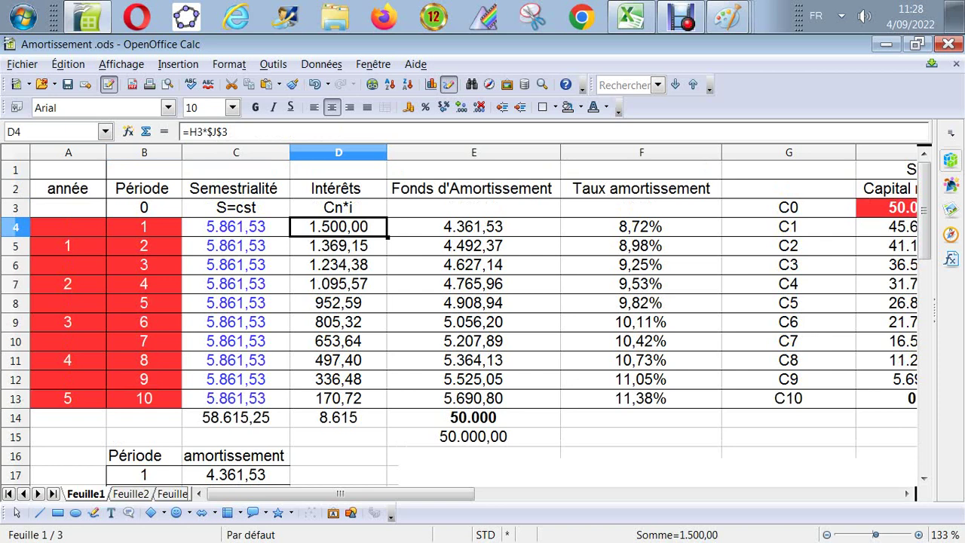
{"action": "left_click", "coordinate": [473, 226]}
{"action": "left_click", "coordinate": [337, 226]}
{"action": "left_click", "coordinate": [235, 226]}
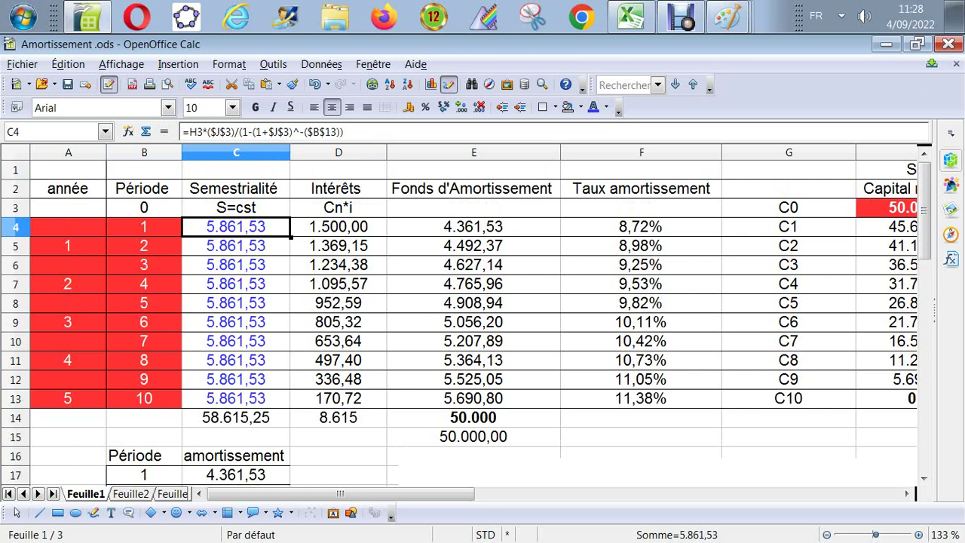
Step: Examine the interest formulas in column D from period 1 down to period 10 and back to D4
{"action": "left_click", "coordinate": [338, 226]}
{"action": "key", "text": "Down"}
{"action": "key", "text": "Down"}
{"action": "key", "text": "Down"}
{"action": "key", "text": "Down"}
{"action": "key", "text": "Down"}
{"action": "key", "text": "Down"}
{"action": "key", "text": "Down"}
{"action": "key", "text": "Down"}
{"action": "key", "text": "Down"}
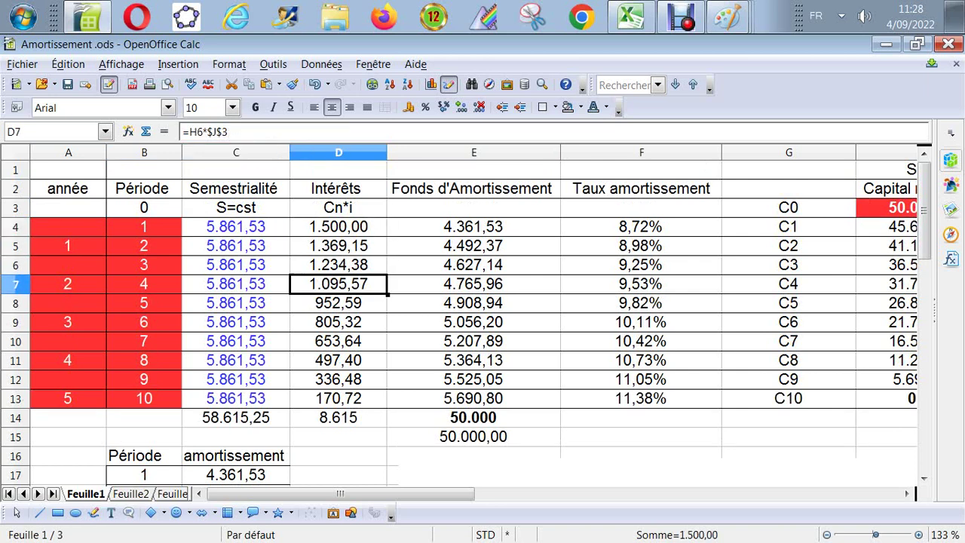
{"action": "key", "text": "Up"}
{"action": "key", "text": "Up"}
{"action": "key", "text": "Up"}
{"action": "key", "text": "Up"}
{"action": "key", "text": "Up"}
{"action": "key", "text": "Up"}
{"action": "key", "text": "Up"}
{"action": "key", "text": "Up"}
{"action": "key", "text": "Up"}
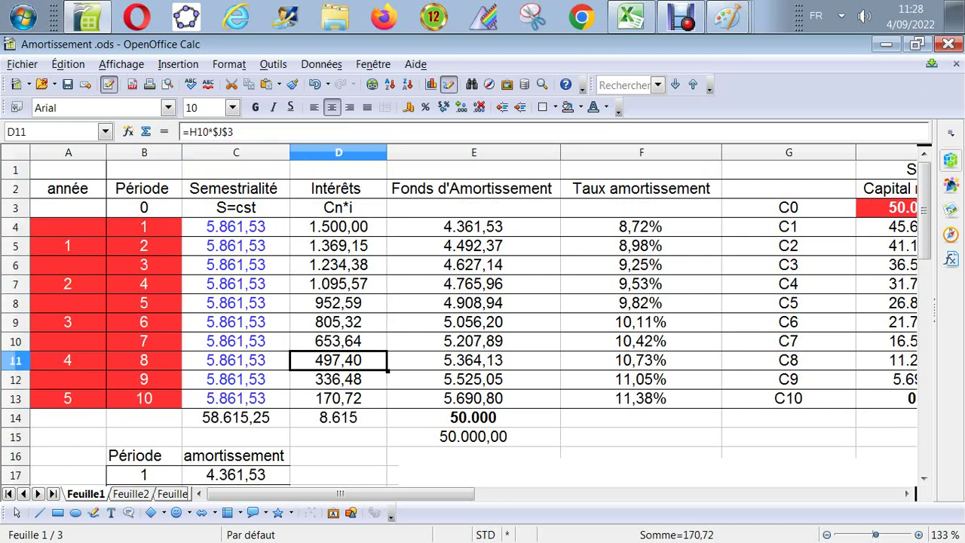
Step: Examine the amortization rate formula in F4 and the remaining capital formulas in H4 to H13, returning to the initial capital in H3
{"action": "key", "text": "Right"}
{"action": "key", "text": "Right"}
{"action": "key", "text": "Right"}
{"action": "key", "text": "Right"}
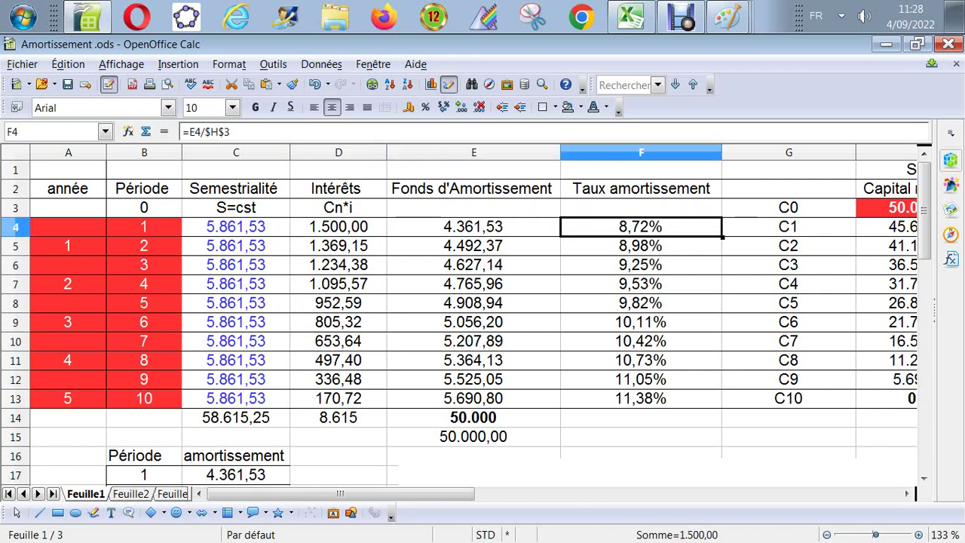
{"action": "key", "text": "Up"}
{"action": "key", "text": "Down"}
{"action": "key", "text": "Down"}
{"action": "key", "text": "Down"}
{"action": "key", "text": "Down"}
{"action": "key", "text": "Down"}
{"action": "key", "text": "Down"}
{"action": "key", "text": "Down"}
{"action": "key", "text": "Down"}
{"action": "key", "text": "Down"}
{"action": "key", "text": "Down"}
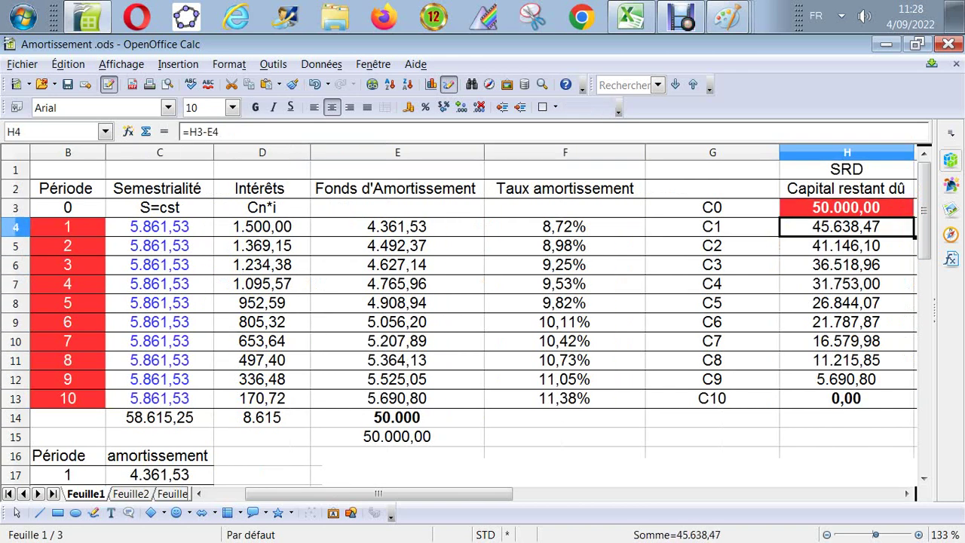
{"action": "key", "text": "Up"}
{"action": "key", "text": "Up"}
{"action": "key", "text": "Up"}
{"action": "key", "text": "Up"}
{"action": "key", "text": "Up"}
{"action": "key", "text": "Up"}
{"action": "key", "text": "Up"}
{"action": "key", "text": "Up"}
{"action": "key", "text": "Up"}
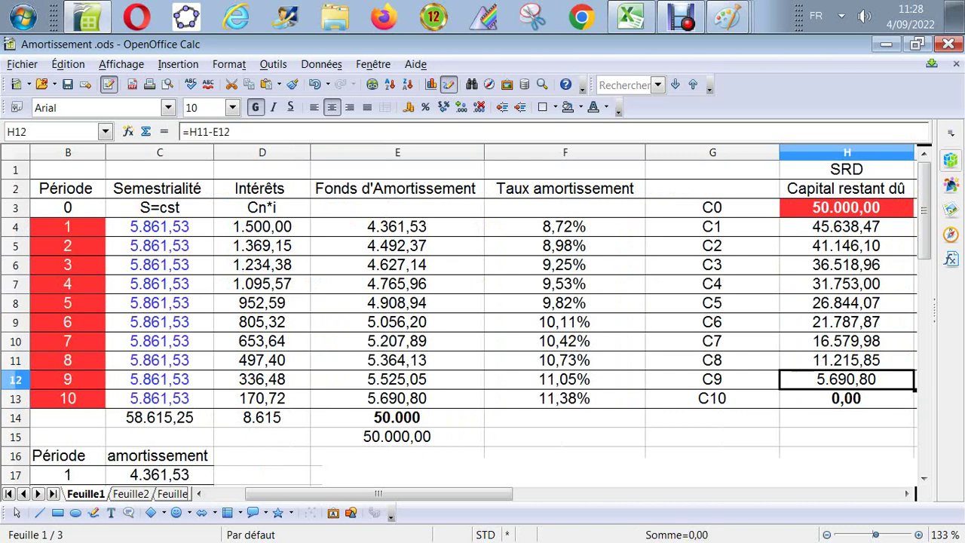
{"action": "key", "text": "Up"}
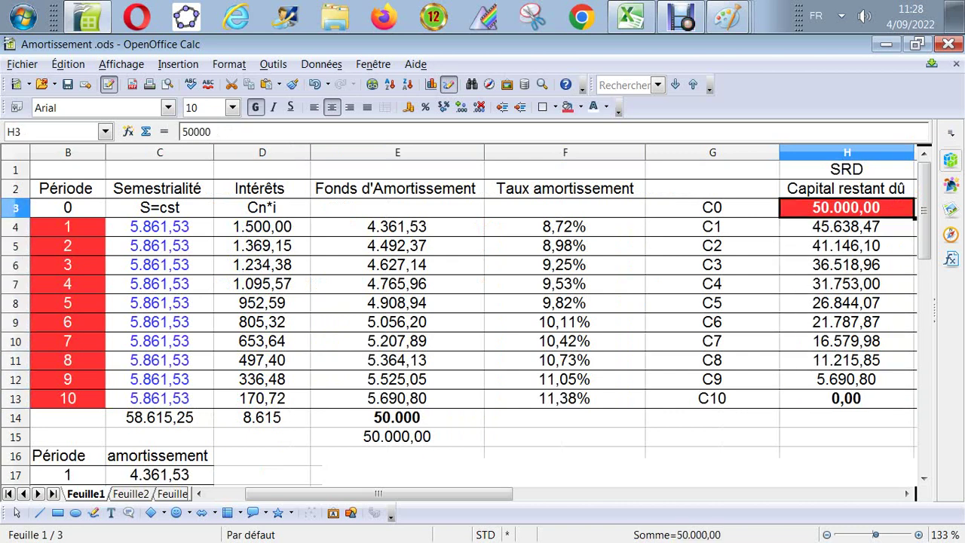
Step: Examine the period 7 remaining capital formula in H10 against the amortization it subtracts in E10
{"action": "key", "text": "Down"}
{"action": "key", "text": "Down"}
{"action": "key", "text": "Down"}
{"action": "key", "text": "Down"}
{"action": "key", "text": "Down"}
{"action": "key", "text": "Down"}
{"action": "key", "text": "Down"}
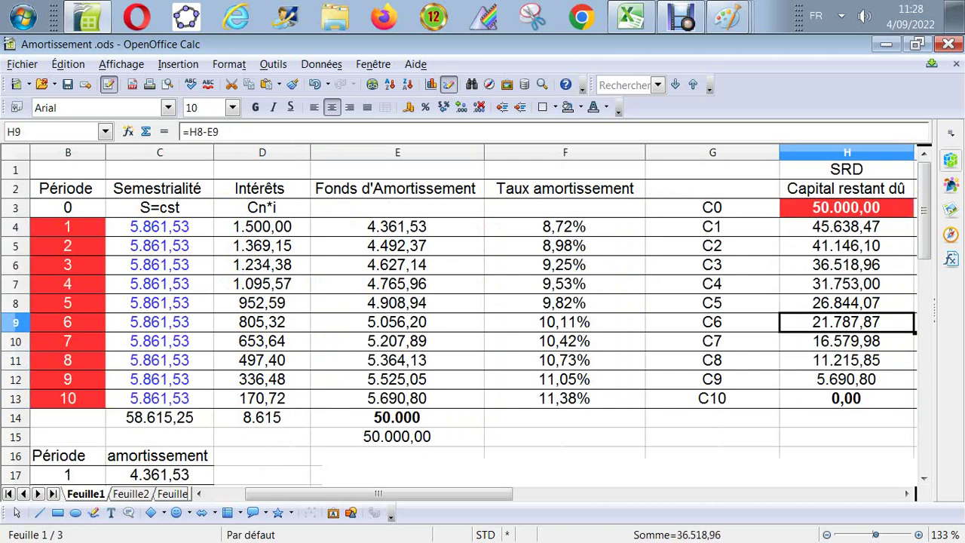
{"action": "key", "text": "Left"}
{"action": "key", "text": "Left"}
{"action": "key", "text": "Left"}
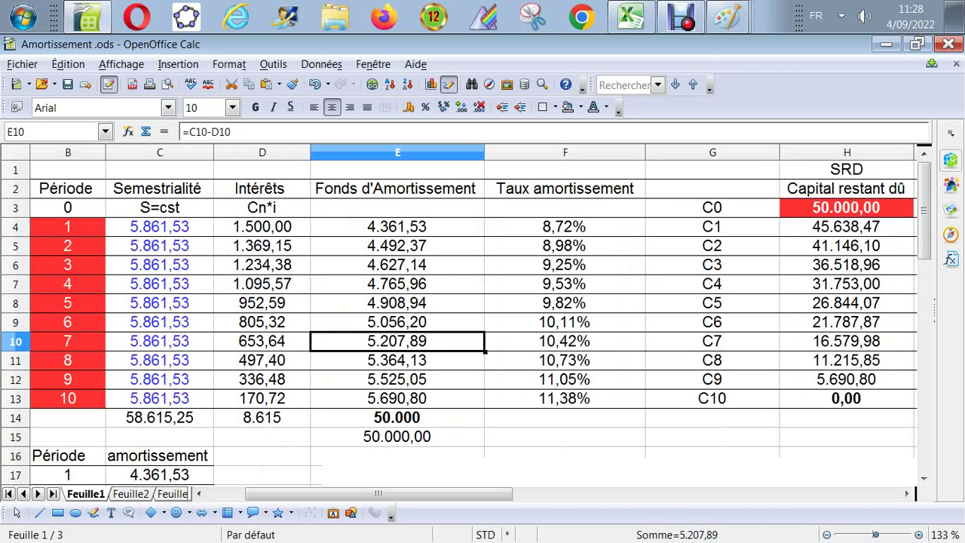
{"action": "key", "text": "Right"}
{"action": "key", "text": "Right"}
{"action": "key", "text": "Right"}
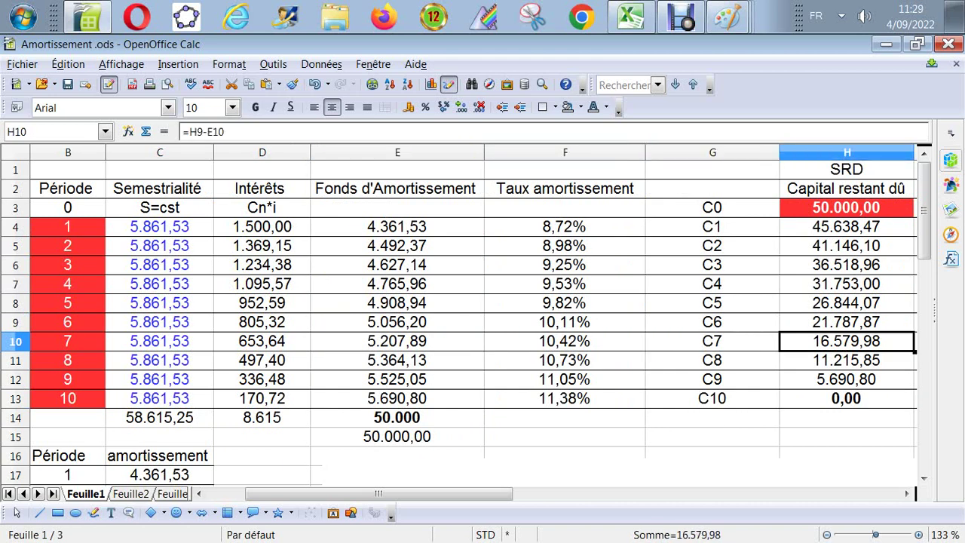
Step: Examine the remaining capital formulas in column H from period 4 down to period 10
{"action": "key", "text": "Up"}
{"action": "key", "text": "Up"}
{"action": "key", "text": "Up"}
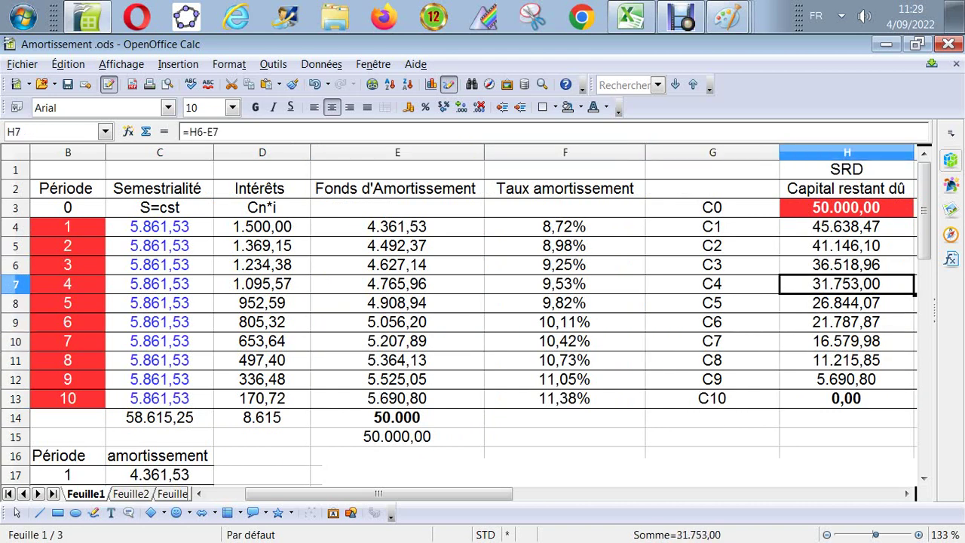
{"action": "key", "text": "Down"}
{"action": "key", "text": "Down"}
{"action": "key", "text": "Down"}
{"action": "key", "text": "Down"}
{"action": "key", "text": "Down"}
{"action": "key", "text": "Down"}
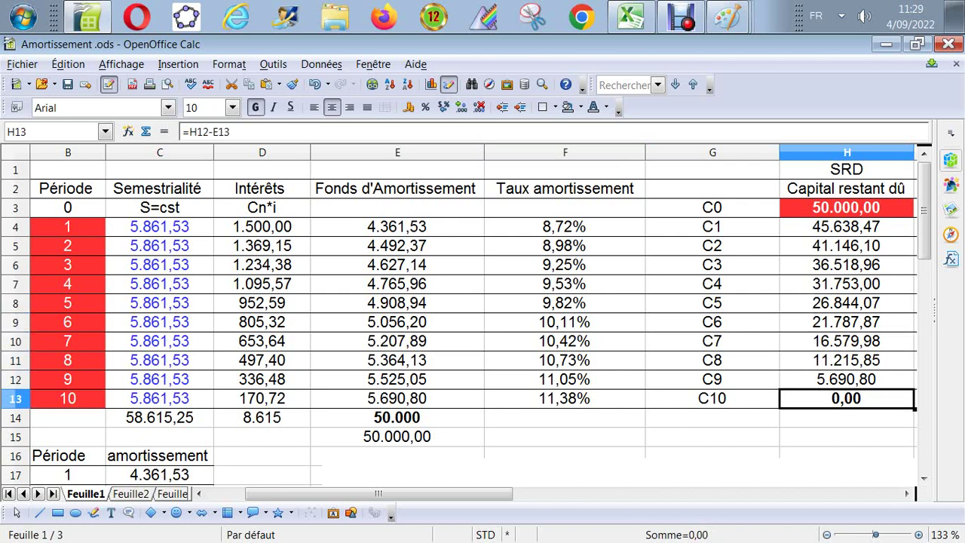
Step: Examine the period 10 interest formula in D13, and follow the interest column back up to its label in D3
{"action": "key", "text": "Left"}
{"action": "key", "text": "Left"}
{"action": "key", "text": "Left"}
{"action": "key", "text": "Left"}
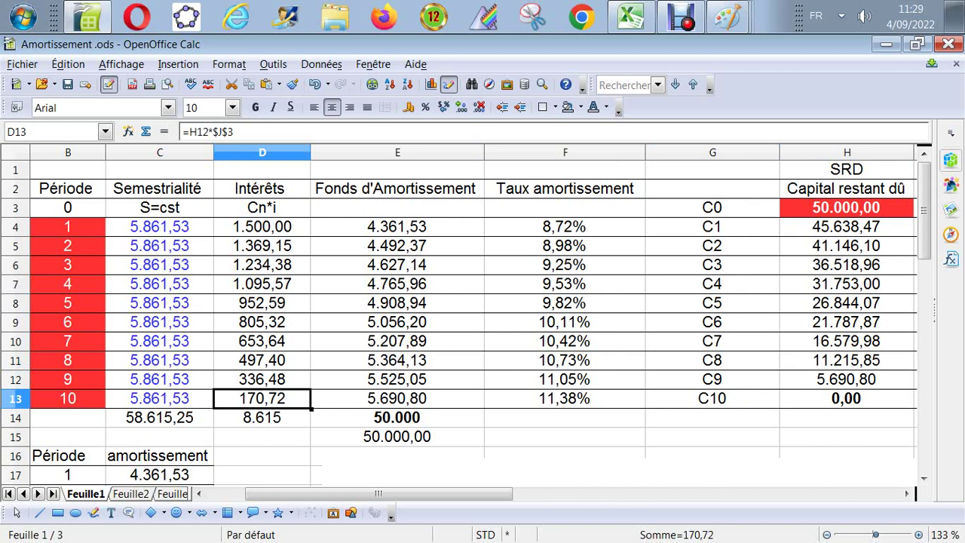
{"action": "key", "text": "Up"}
{"action": "key", "text": "Up"}
{"action": "key", "text": "Up"}
{"action": "key", "text": "Up"}
{"action": "key", "text": "Up"}
{"action": "key", "text": "Up"}
{"action": "key", "text": "Up"}
{"action": "key", "text": "Up"}
{"action": "key", "text": "Up"}
{"action": "key", "text": "Up"}
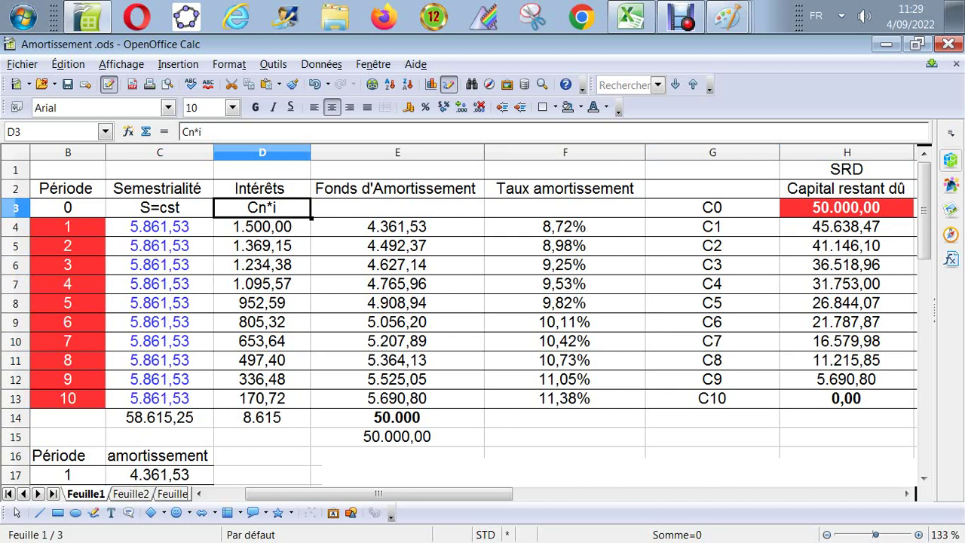
Step: Change the interest formula label in D3 to Cn-1*i, and check it against the period 1 interest formula in D4
{"action": "key", "text": "F2"}
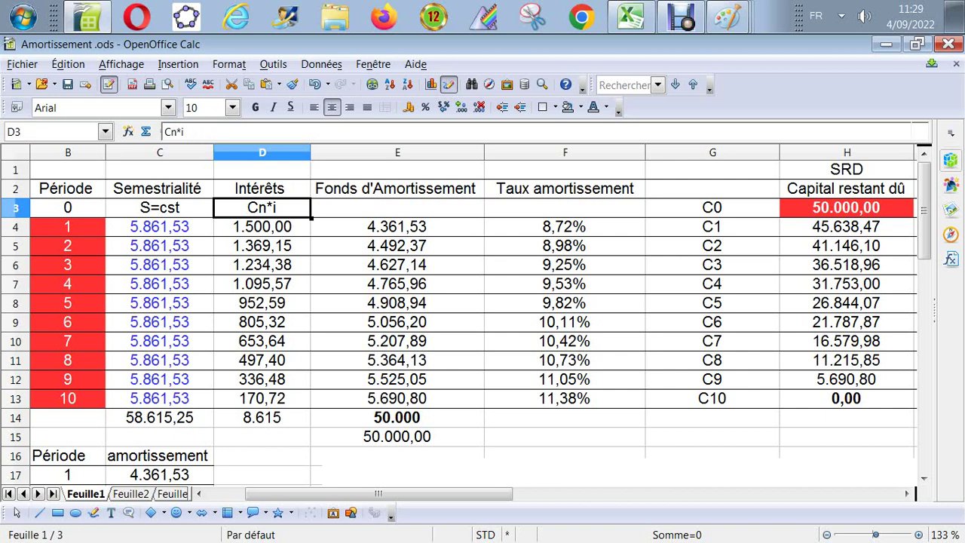
{"action": "left_click", "coordinate": [194, 131]}
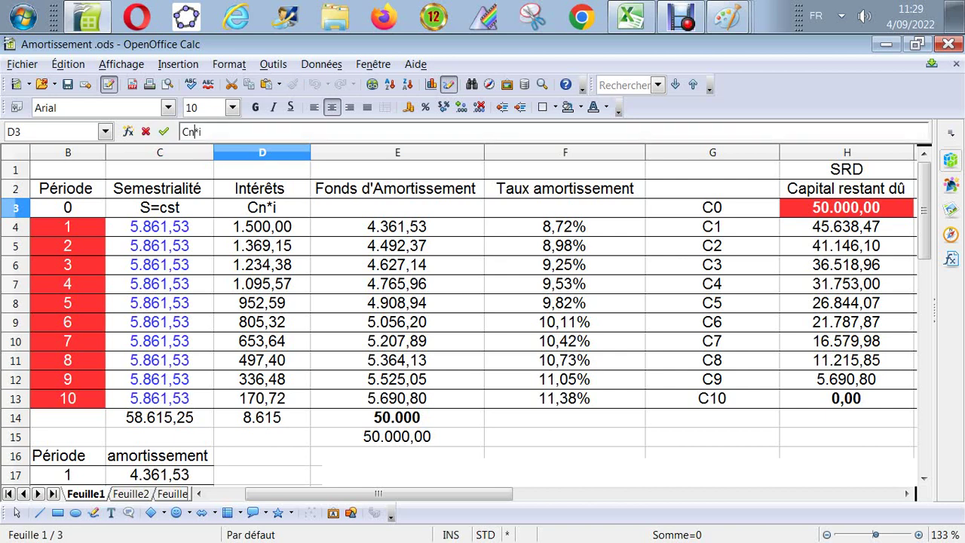
{"action": "type", "text": "-1"}
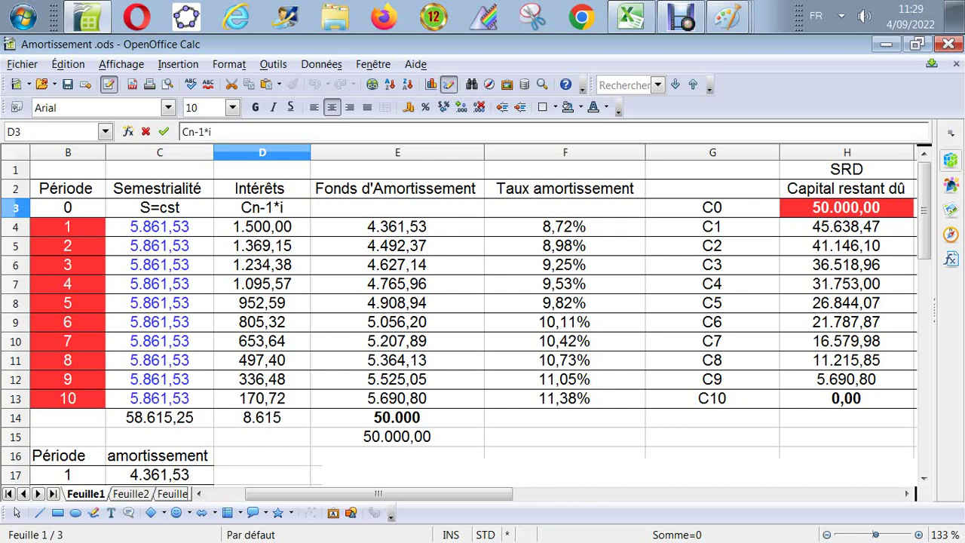
{"action": "left_click", "coordinate": [396, 226]}
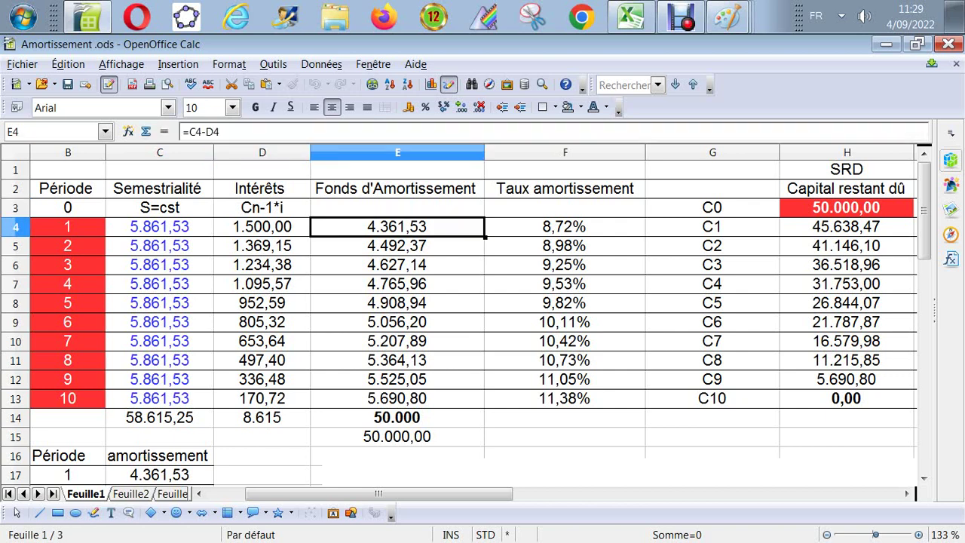
{"action": "left_click", "coordinate": [261, 226]}
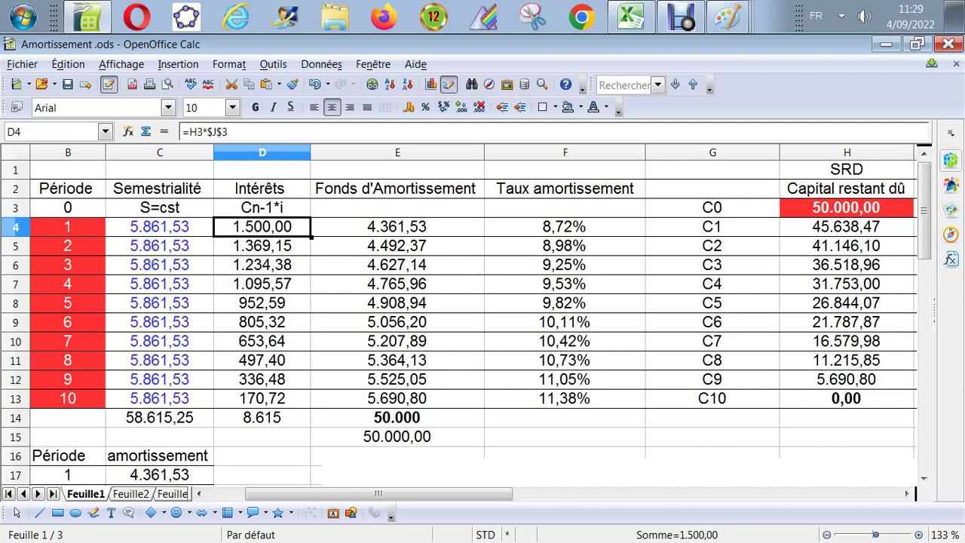
Step: Change the interest column heading in D2 to "Intérêts = In", and review it with the label in D3
{"action": "double_click", "coordinate": [261, 187]}
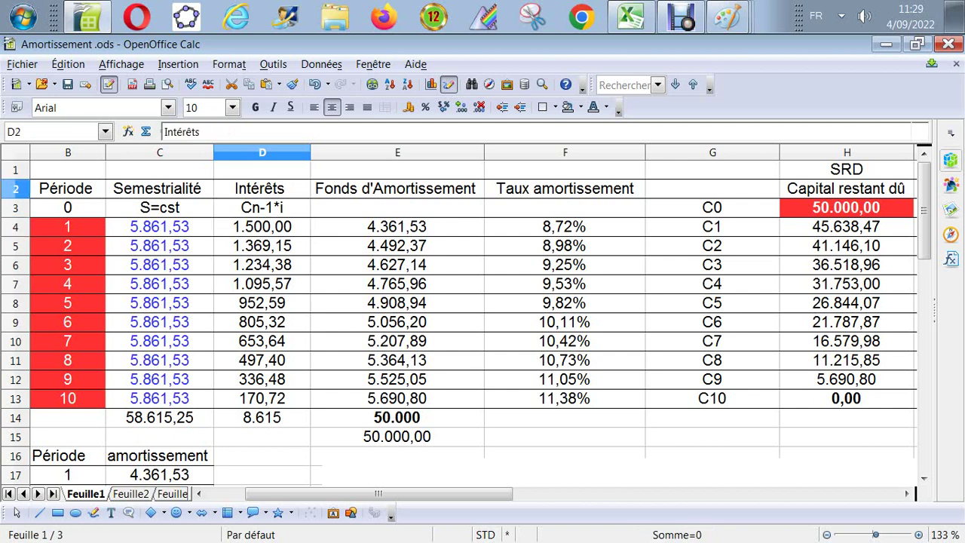
{"action": "left_click", "coordinate": [264, 133]}
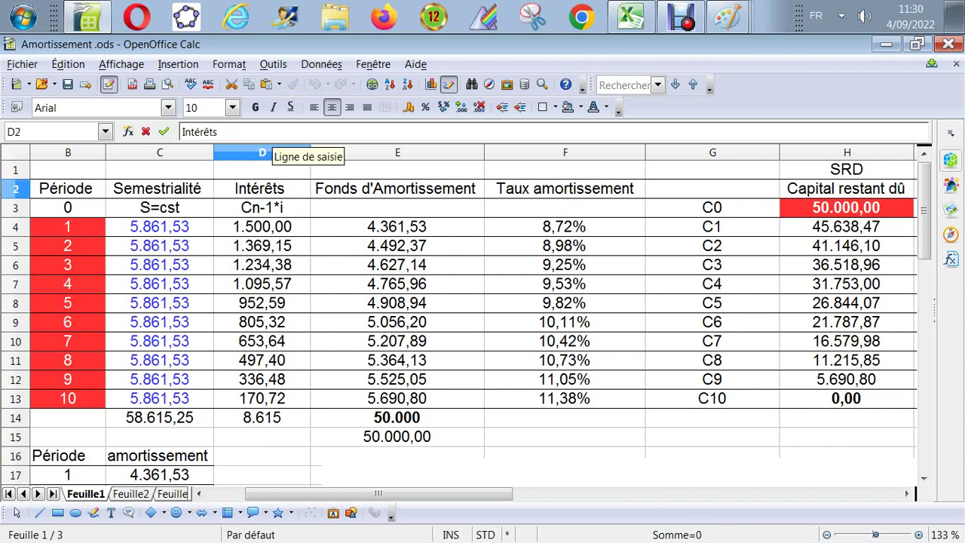
{"action": "type", "text": "= In"}
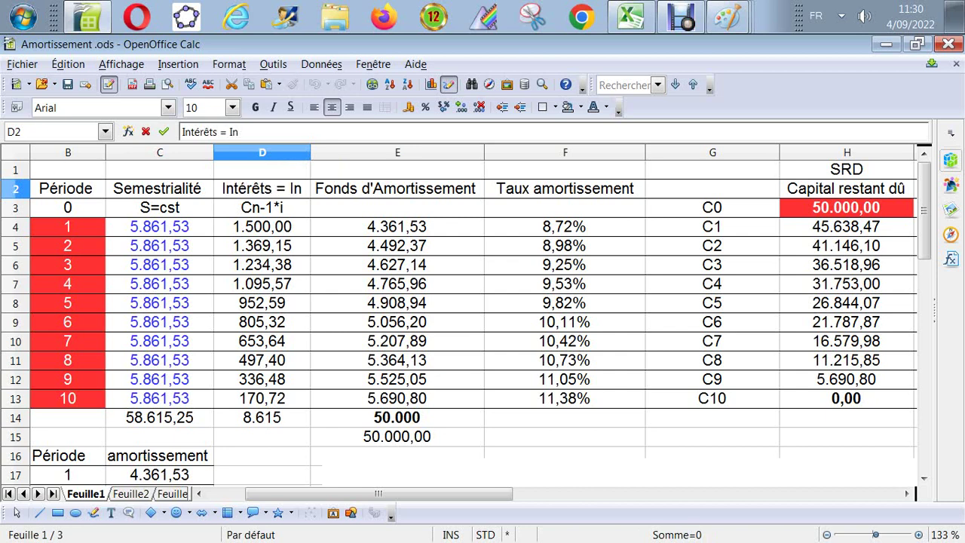
{"action": "key", "text": "Return"}
{"action": "key", "text": "Return"}
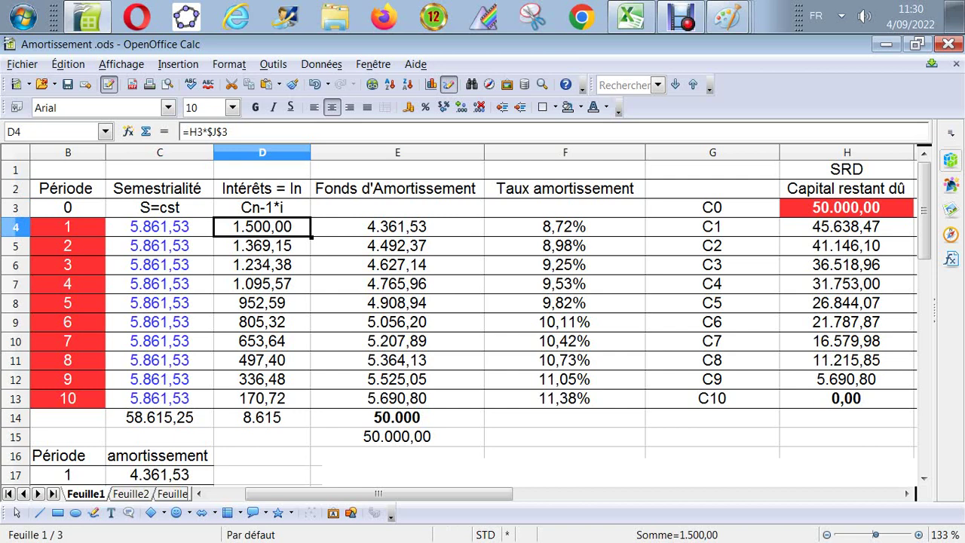
{"action": "left_click", "coordinate": [262, 207]}
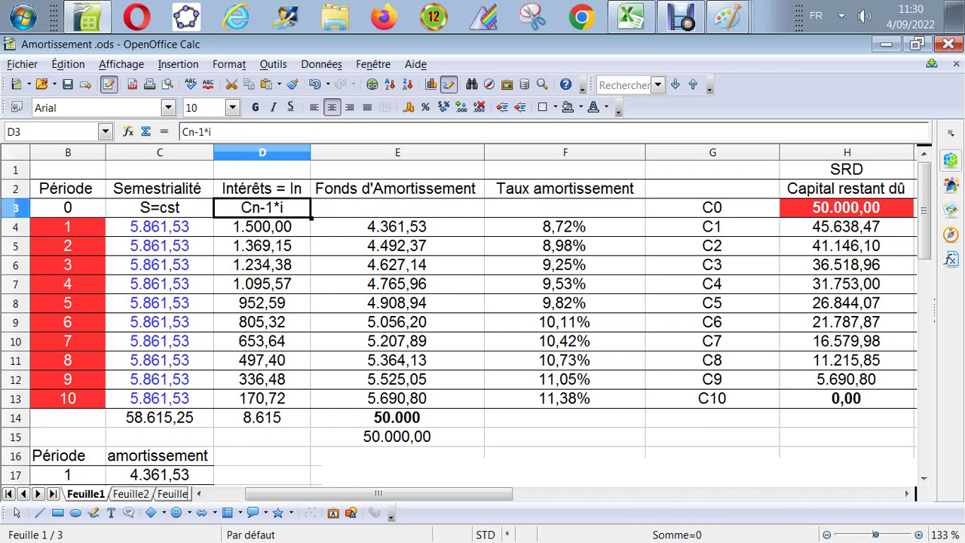
{"action": "left_click", "coordinate": [261, 188]}
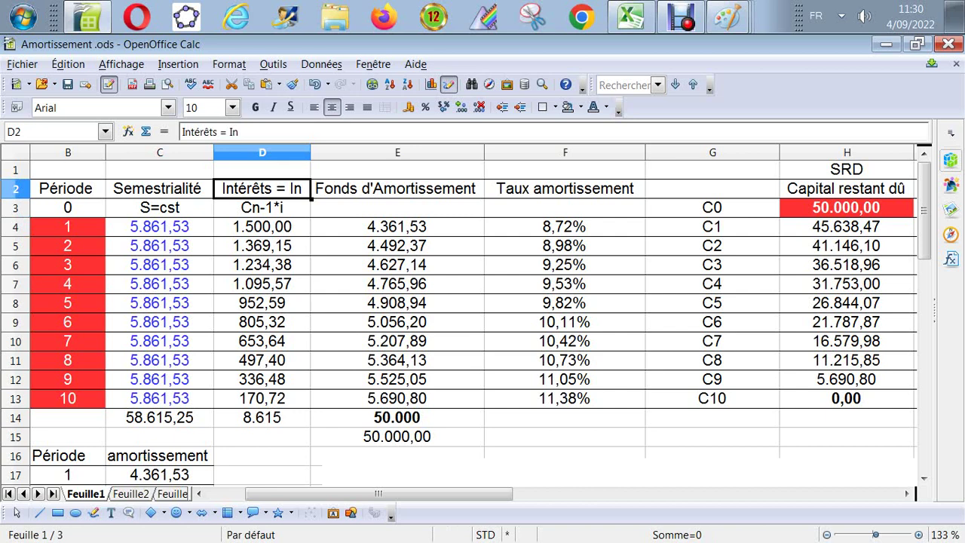
Step: Examine the period 5 row from its number in column B to its interest formula in D8
{"action": "key", "text": "Down"}
{"action": "key", "text": "Down"}
{"action": "key", "text": "Down"}
{"action": "key", "text": "Down"}
{"action": "key", "text": "Down"}
{"action": "key", "text": "Left"}
{"action": "key", "text": "Left"}
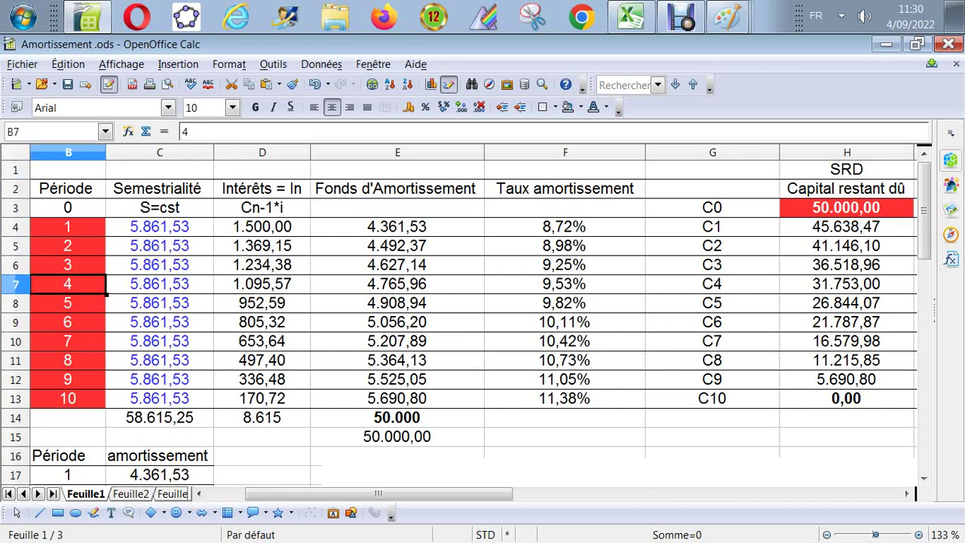
{"action": "key", "text": "Down"}
{"action": "key", "text": "Right"}
{"action": "key", "text": "Right"}
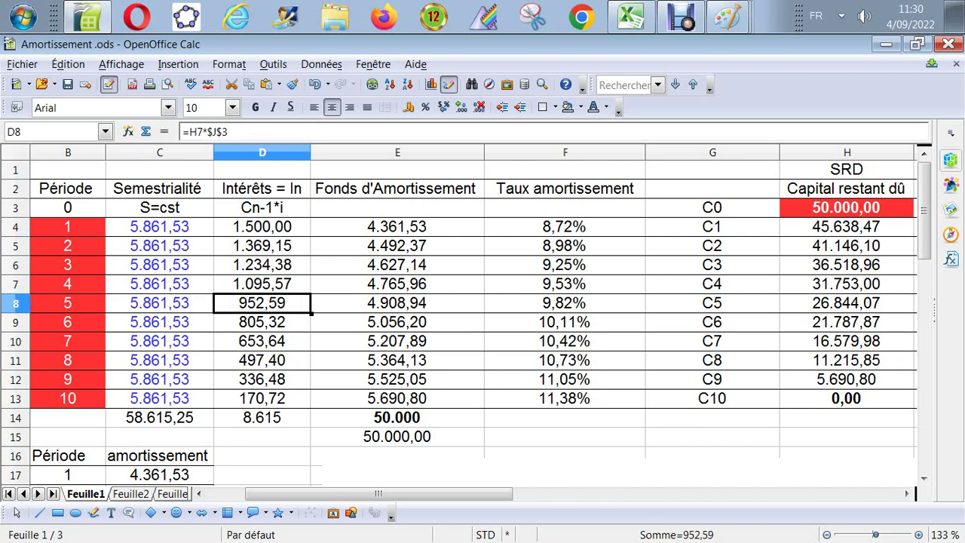
Step: Enter the formula label S-In in E3, under the Fonds d'Amortissement heading
{"action": "key", "text": "Up"}
{"action": "key", "text": "Up"}
{"action": "key", "text": "Up"}
{"action": "key", "text": "Up"}
{"action": "key", "text": "Up"}
{"action": "key", "text": "Up"}
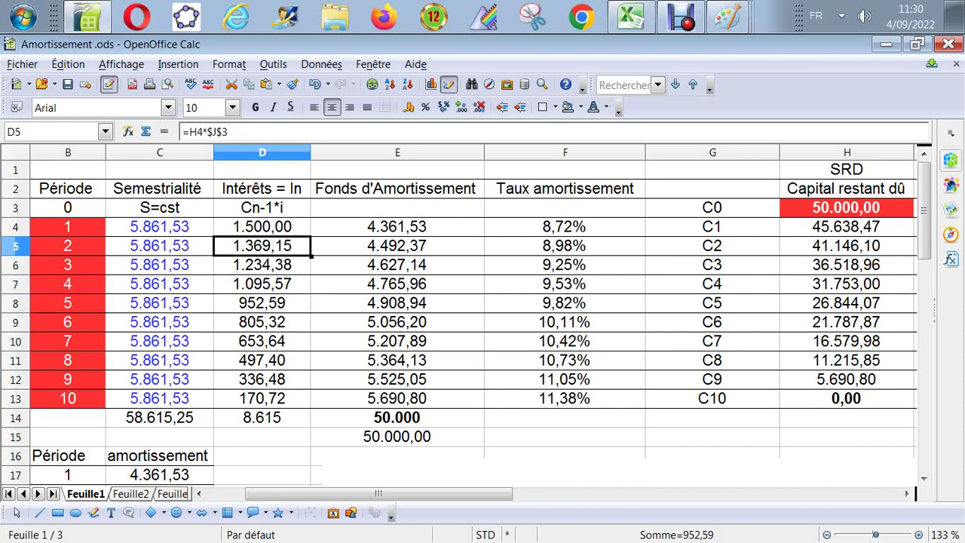
{"action": "key", "text": "Down"}
{"action": "key", "text": "Right"}
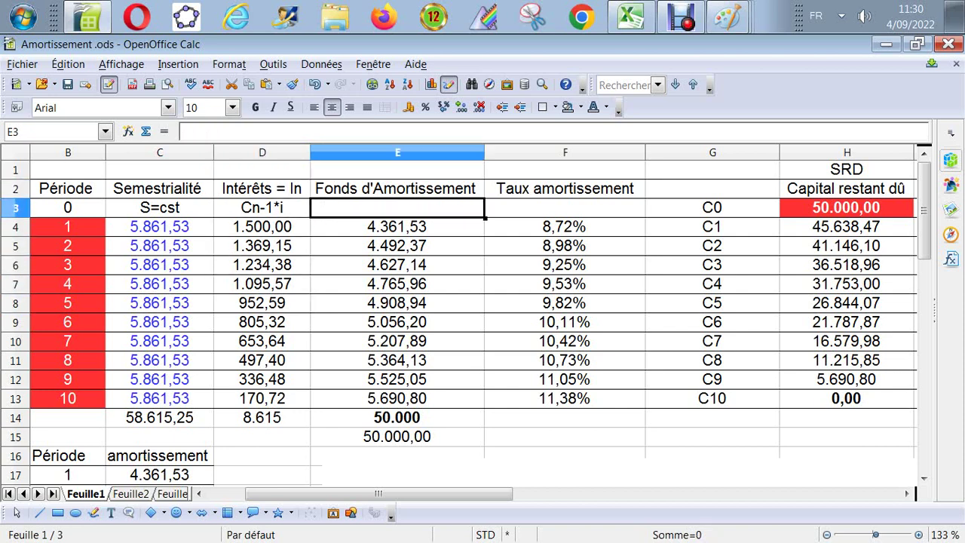
{"action": "key", "text": "F2"}
{"action": "type", "text": "S-"}
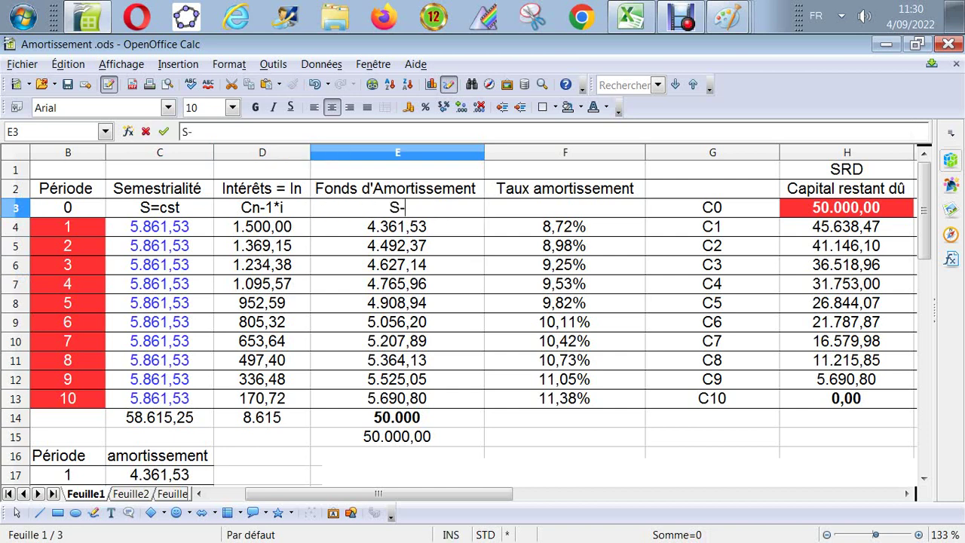
{"action": "type", "text": "In"}
{"action": "key", "text": "Return"}
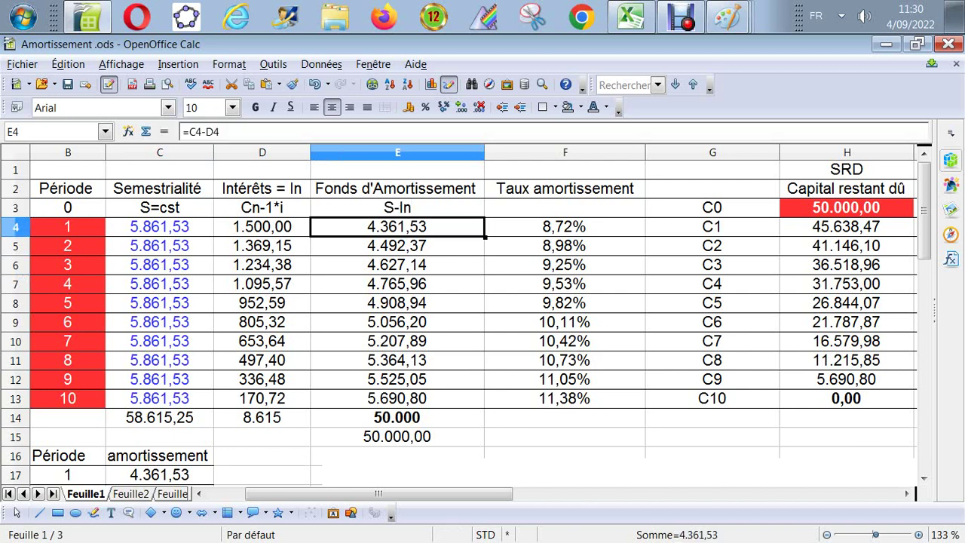
Step: Enter the formula label FA/C0 in F3, under the Taux amortissement heading
{"action": "key", "text": "Up"}
{"action": "key", "text": "Right"}
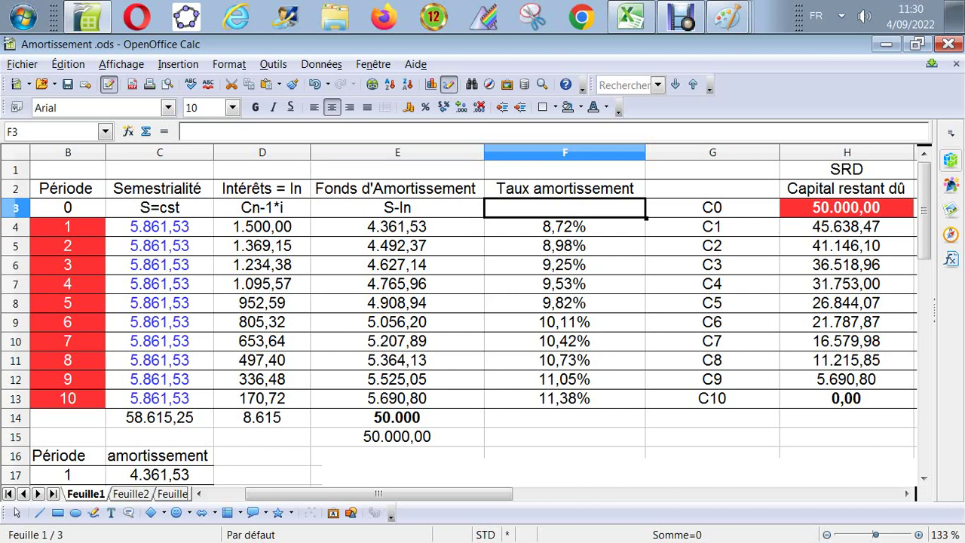
{"action": "type", "text": "F"}
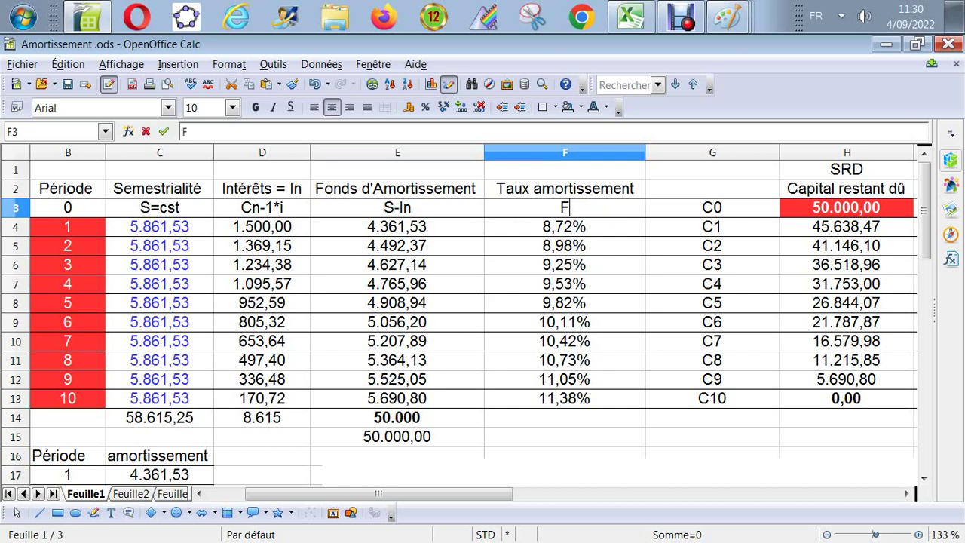
{"action": "type", "text": "A"}
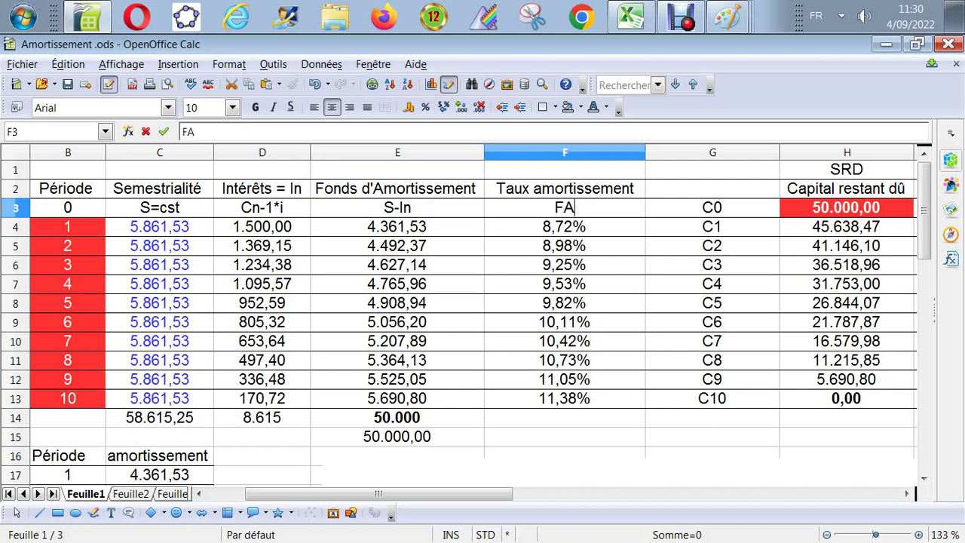
{"action": "type", "text": "/C0"}
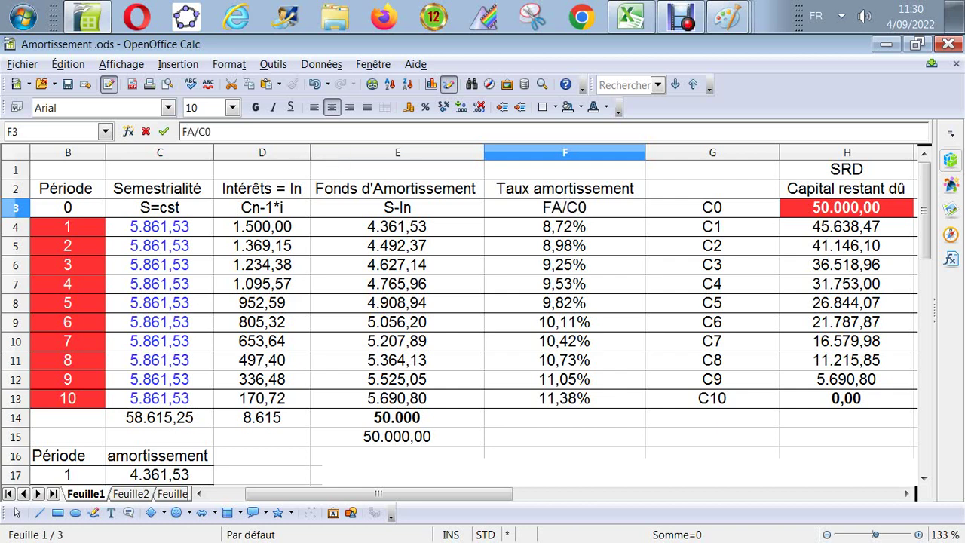
{"action": "key", "text": "Return"}
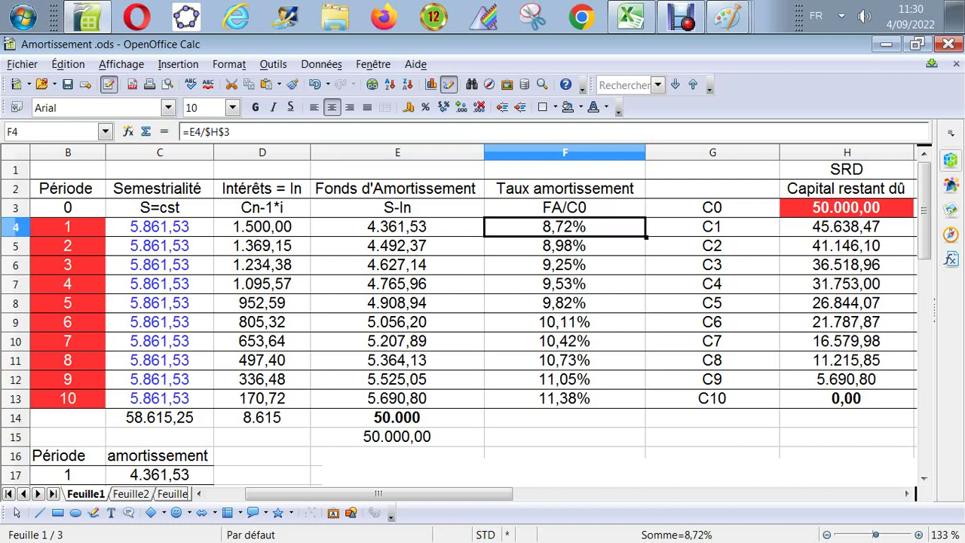
Step: Examine the period 1 remaining capital formula in H4 against the initial capital in H3, and the repayment rate formula in I4
{"action": "key", "text": "Right"}
{"action": "key", "text": "Right"}
{"action": "key", "text": "Right"}
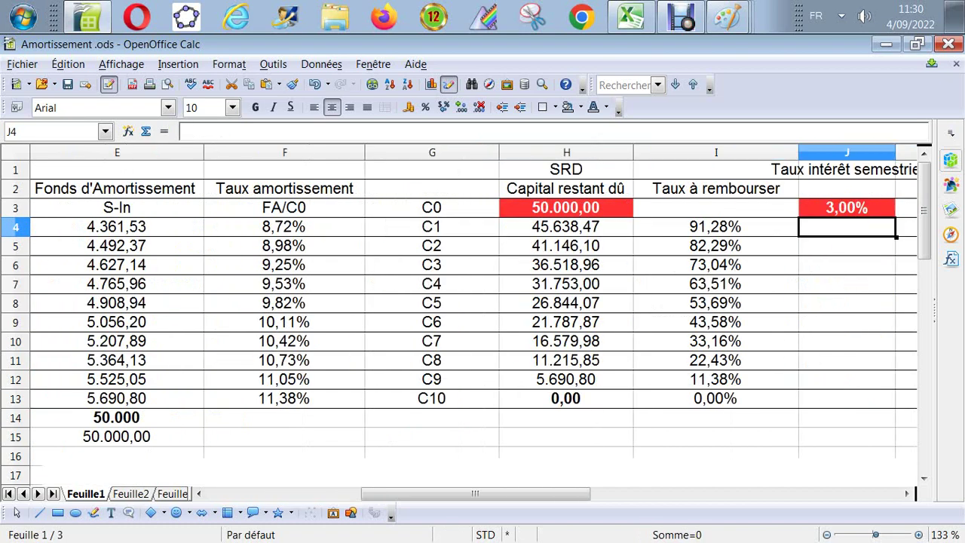
{"action": "key", "text": "Left"}
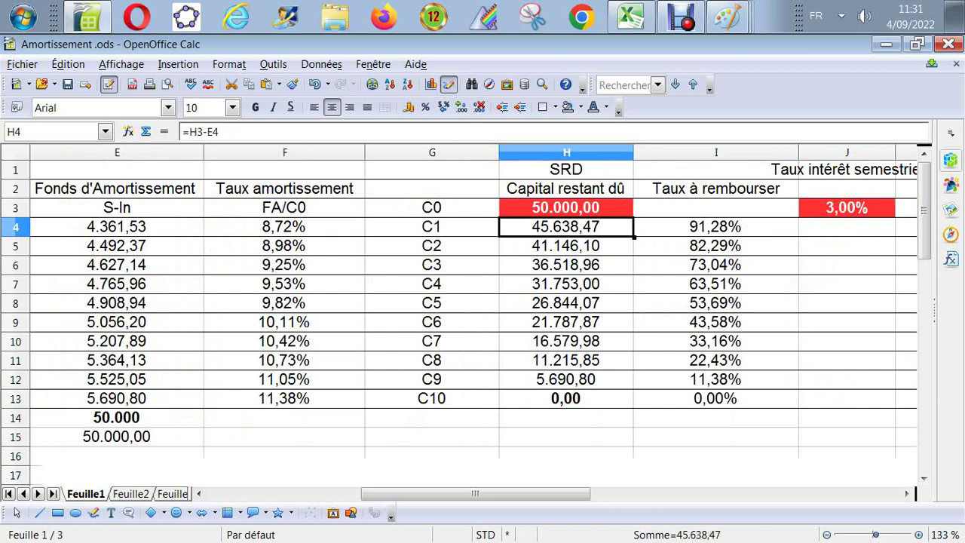
{"action": "key", "text": "Up"}
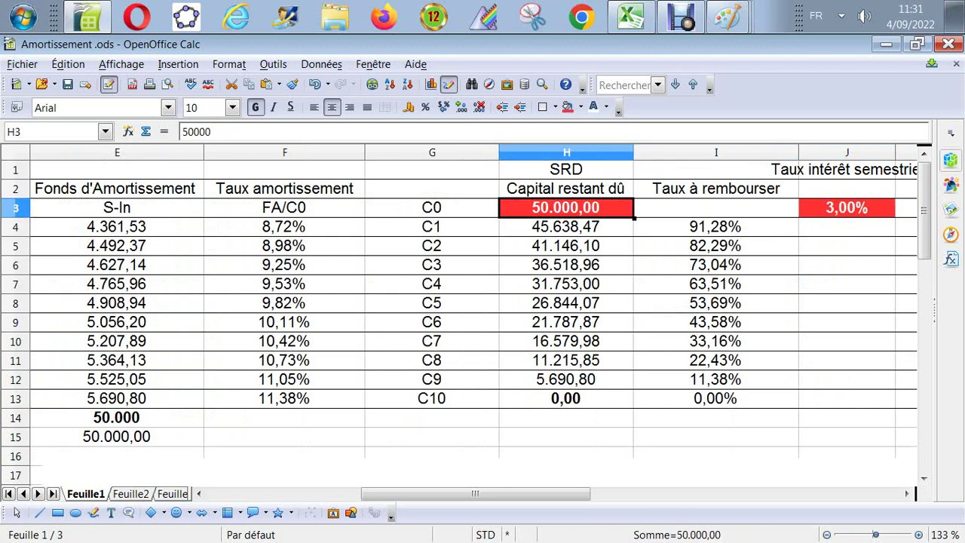
{"action": "key", "text": "Down"}
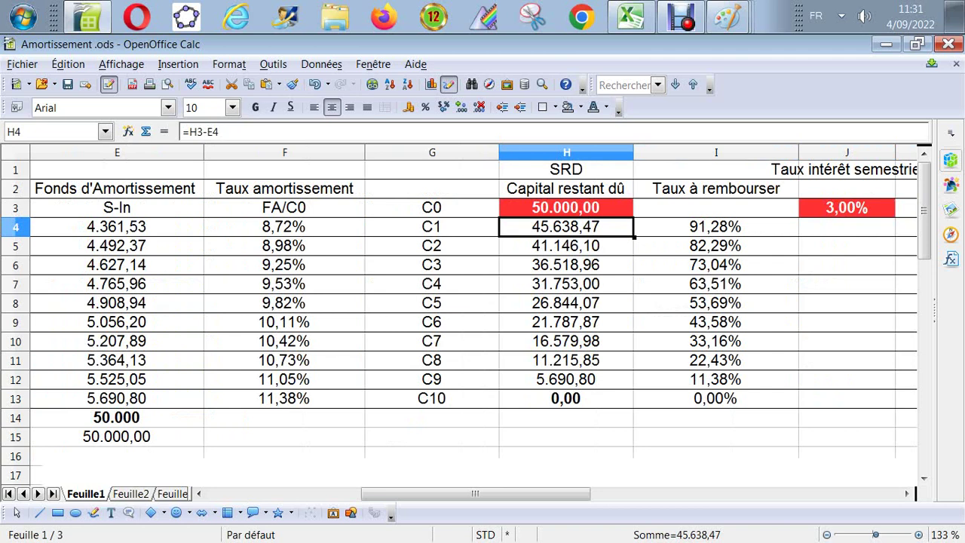
{"action": "key", "text": "Right"}
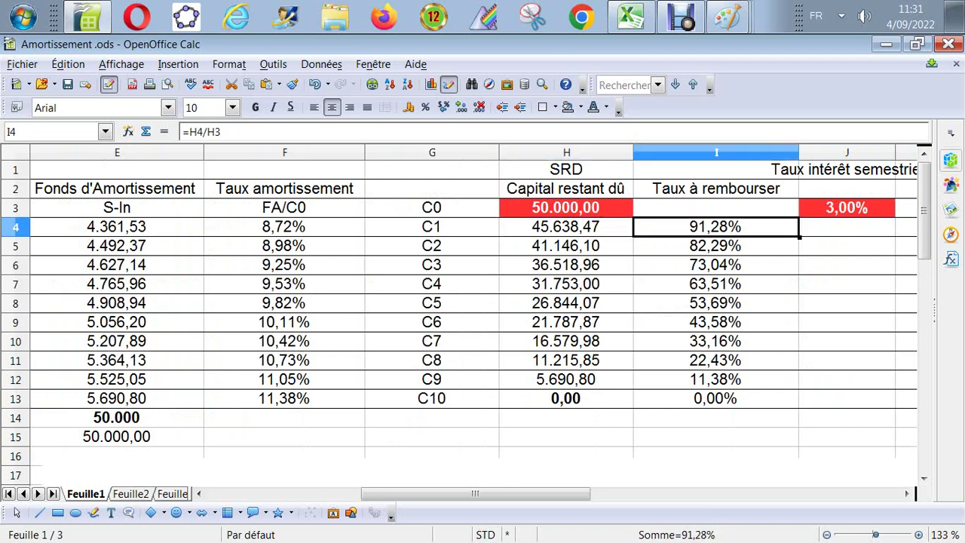
Step: Change the column heading in I2 to "Taux à rembourser par rapport à C0"
{"action": "key", "text": "Up"}
{"action": "key", "text": "Up"}
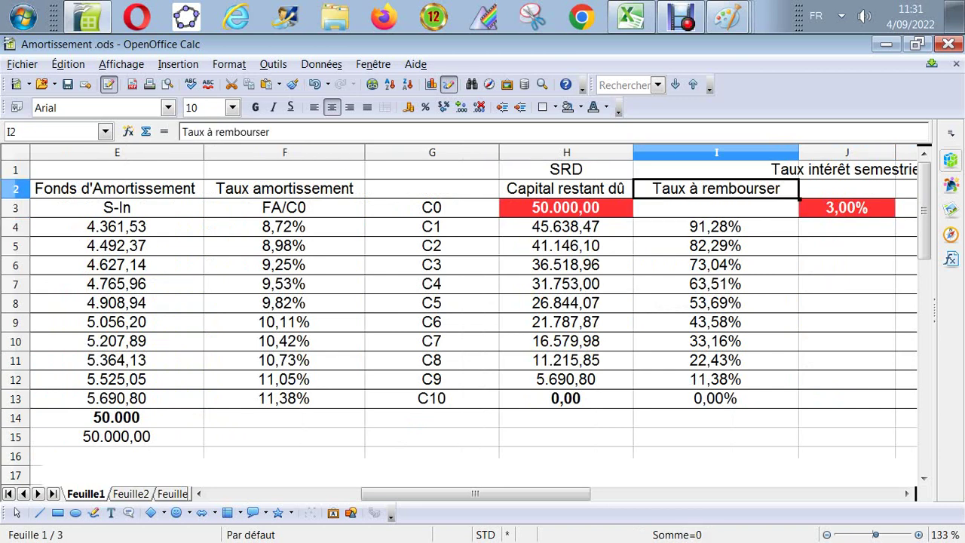
{"action": "key", "text": "F2"}
{"action": "key", "text": "BackSpace"}
{"action": "key", "text": "BackSpace"}
{"action": "key", "text": "BackSpace"}
{"action": "key", "text": "BackSpace"}
{"action": "key", "text": "BackSpace"}
{"action": "key", "text": "BackSpace"}
{"action": "key", "text": "BackSpace"}
{"action": "key", "text": "BackSpace"}
{"action": "key", "text": "BackSpace"}
{"action": "key", "text": "BackSpace"}
{"action": "key", "text": "BackSpace"}
{"action": "key", "text": "BackSpace"}
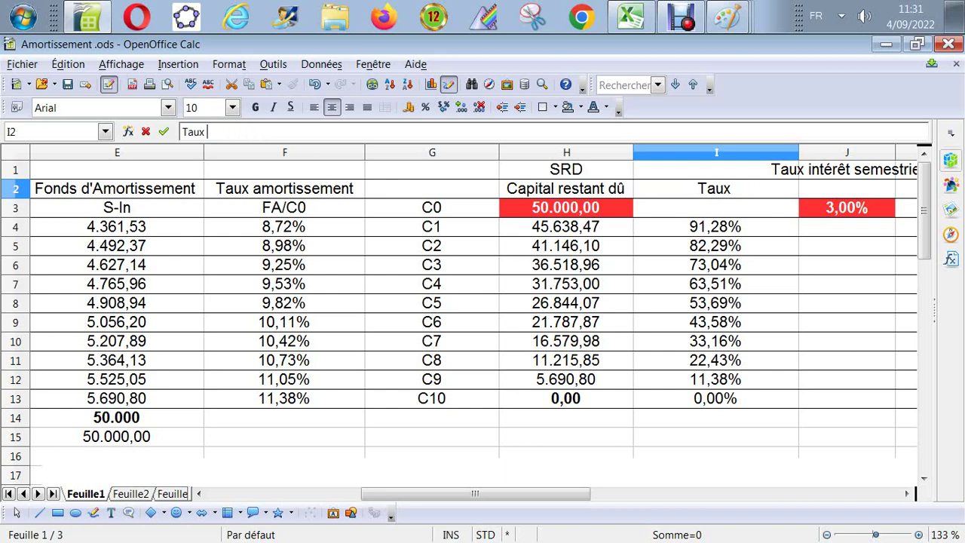
{"action": "type", "text": "à re"}
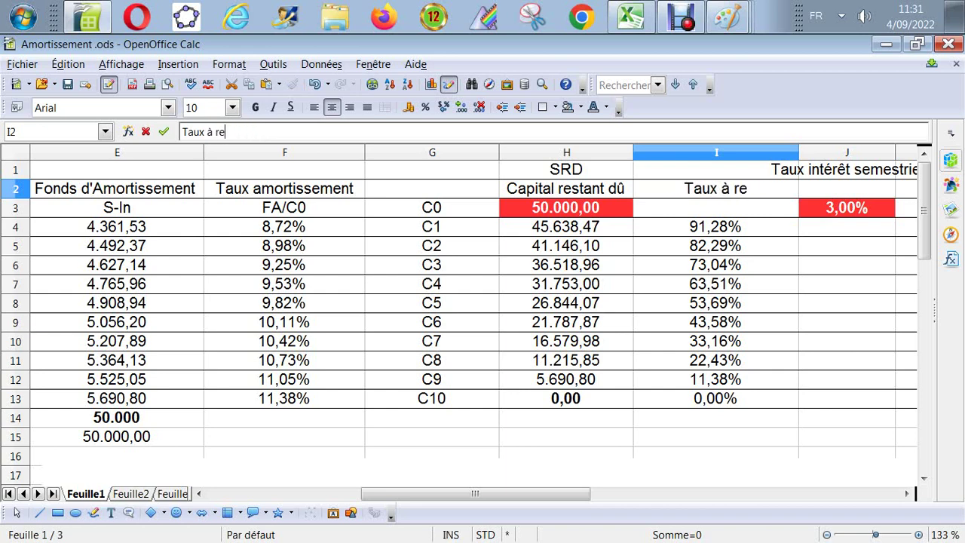
{"action": "type", "text": "mbourse"}
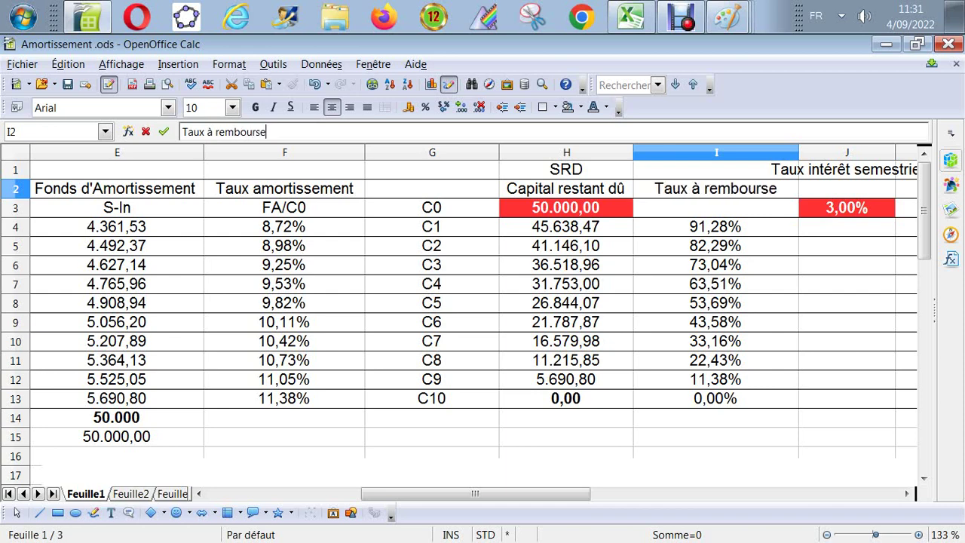
{"action": "type", "text": "r"}
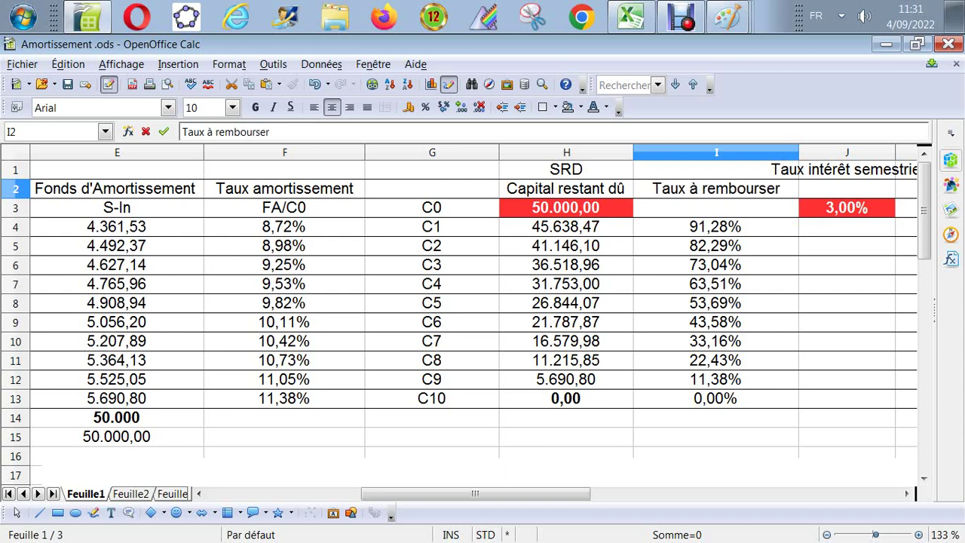
{"action": "type", "text": " par"}
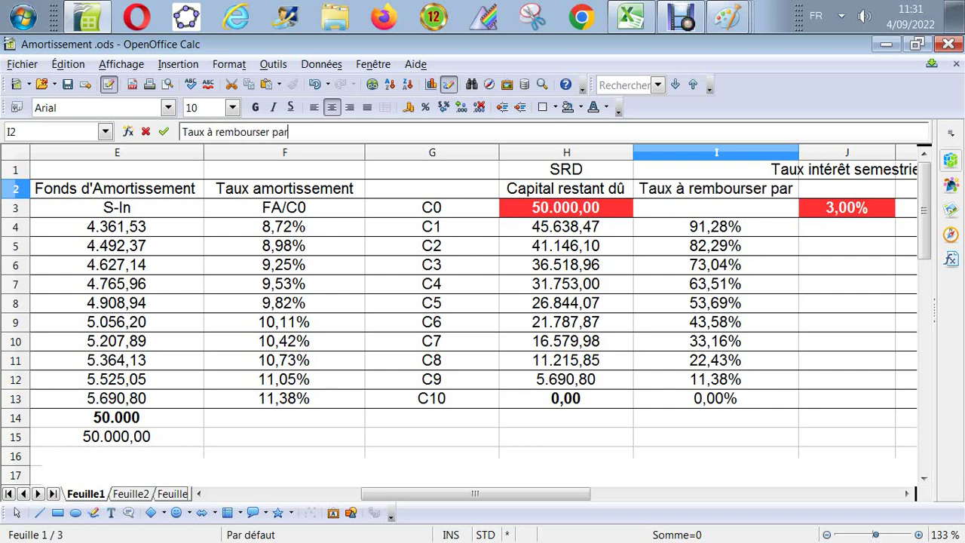
{"action": "type", "text": " rapport"}
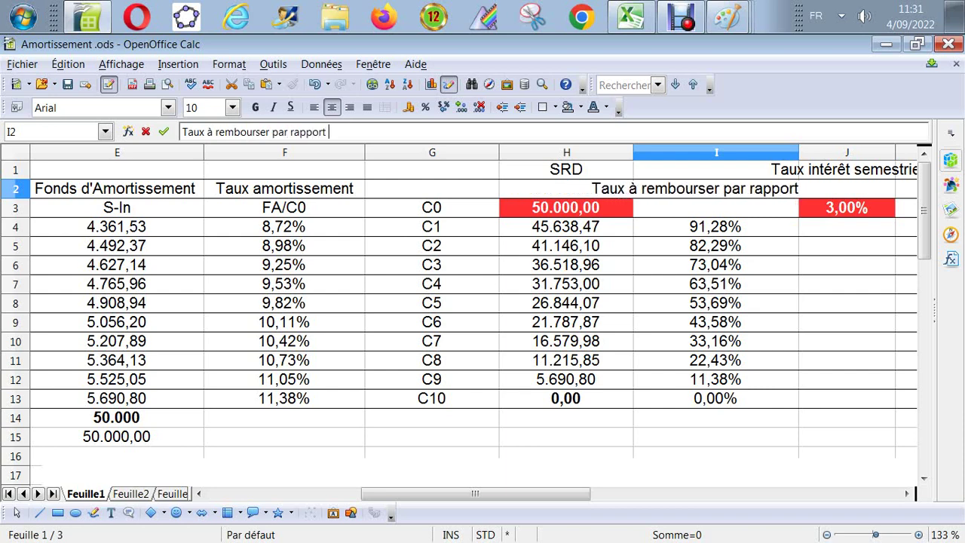
{"action": "type", "text": " à C0"}
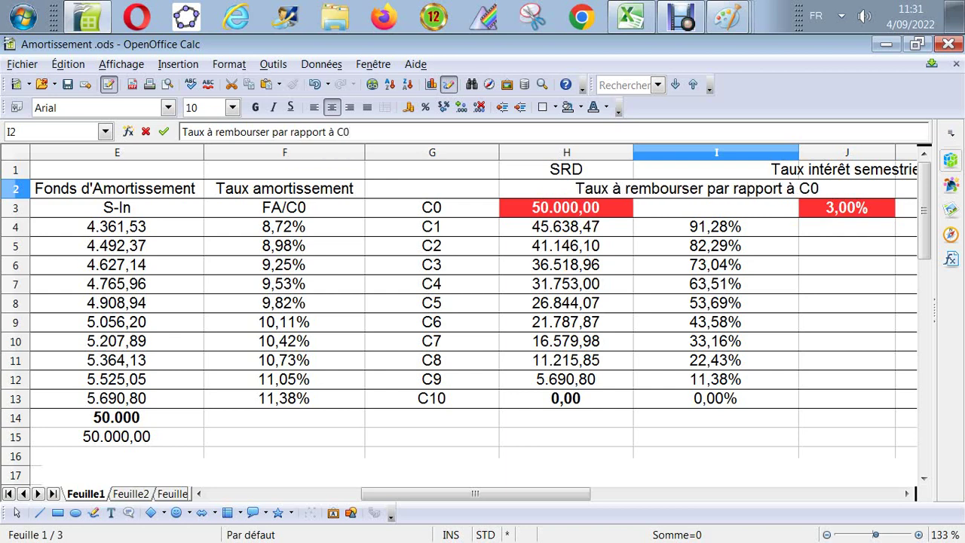
{"action": "key", "text": "Return"}
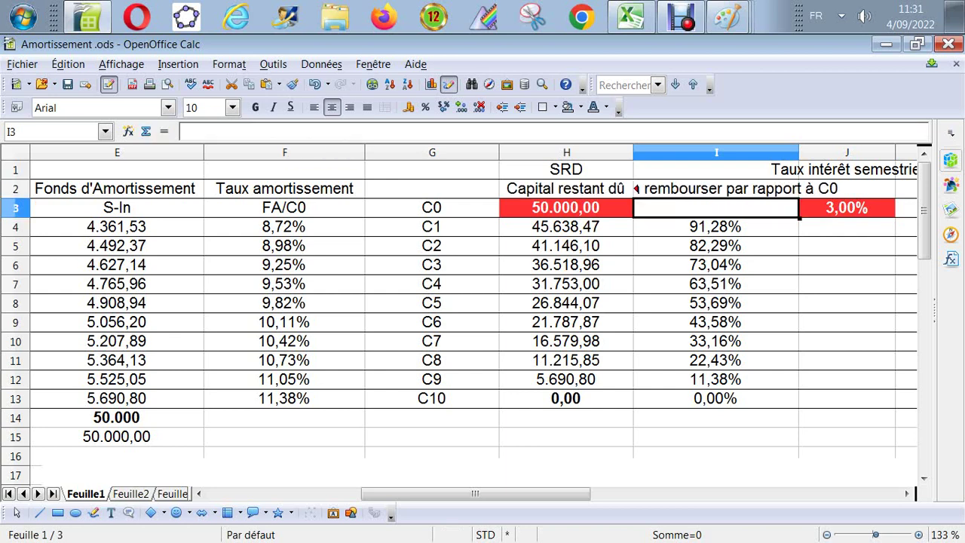
Step: Check the period 1 rate formula in I4 against the remaining capital in H4, and examine the column I formulas down to period 8
{"action": "left_click", "coordinate": [715, 226]}
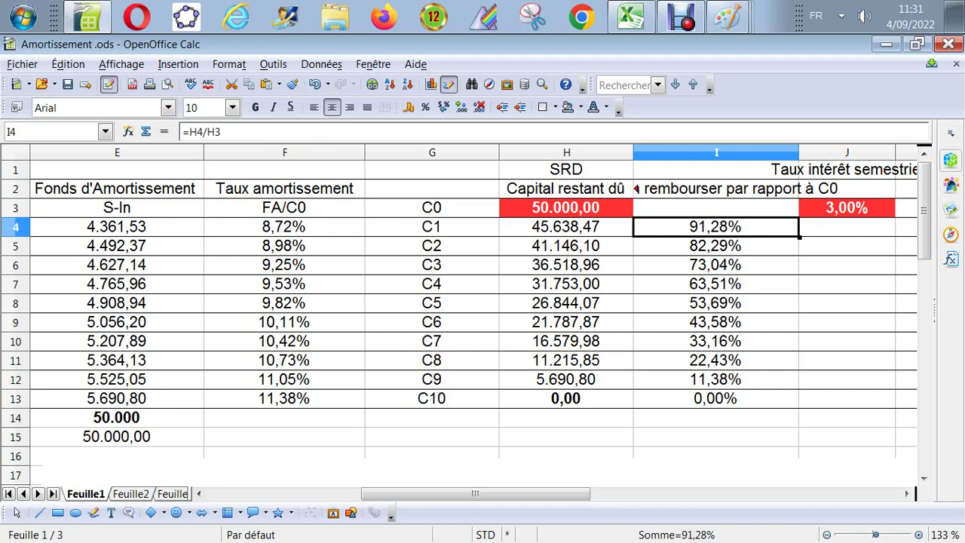
{"action": "left_click", "coordinate": [565, 227]}
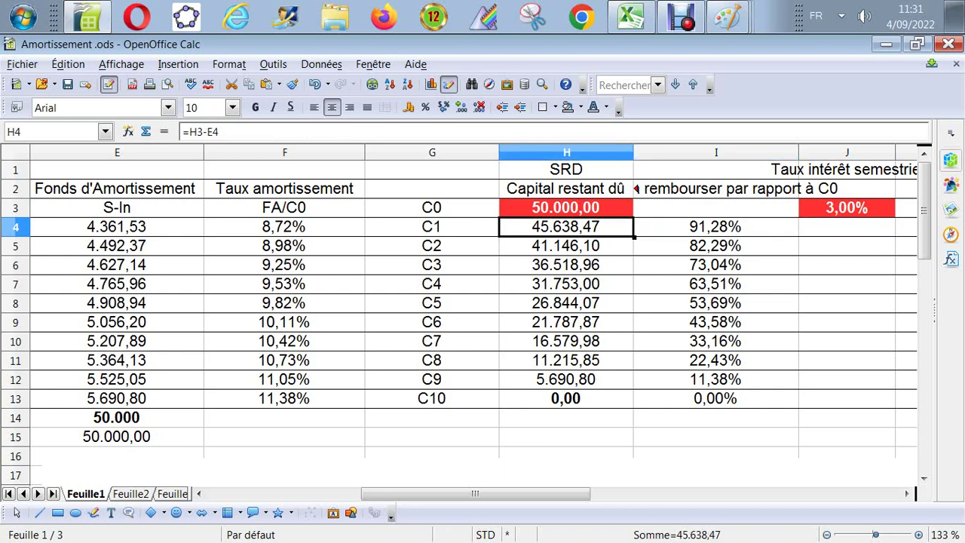
{"action": "left_click", "coordinate": [715, 227]}
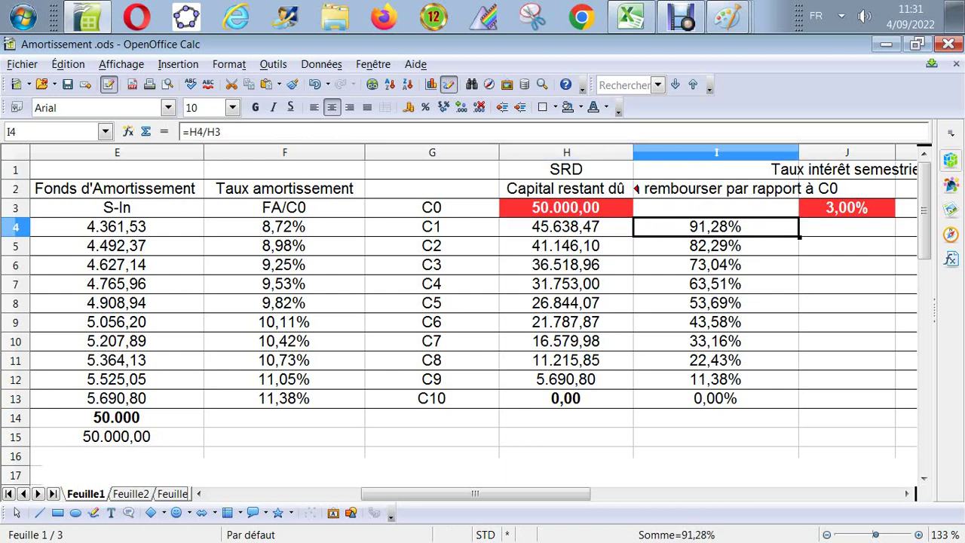
{"action": "key", "text": "Down"}
{"action": "key", "text": "Down"}
{"action": "key", "text": "Down"}
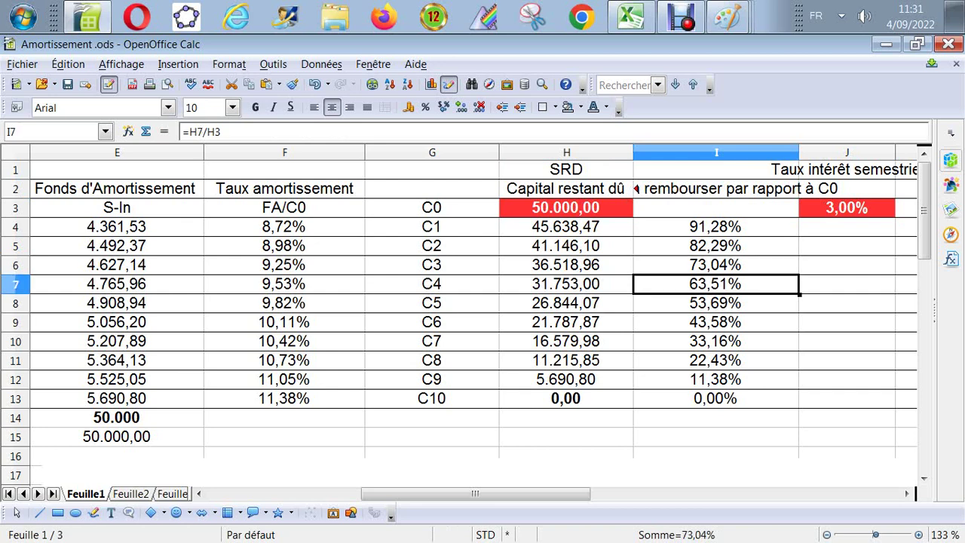
{"action": "key", "text": "Down"}
{"action": "key", "text": "Down"}
{"action": "key", "text": "Down"}
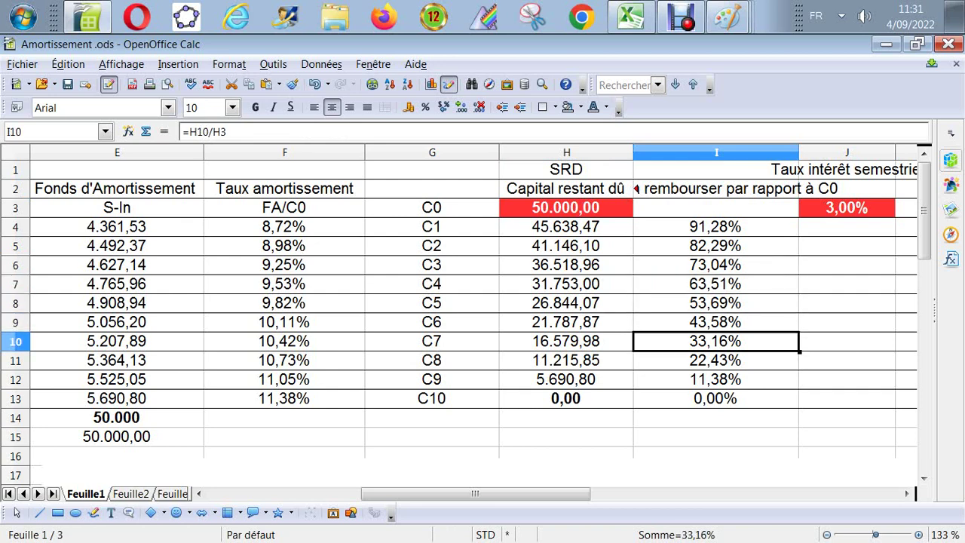
{"action": "key", "text": "Down"}
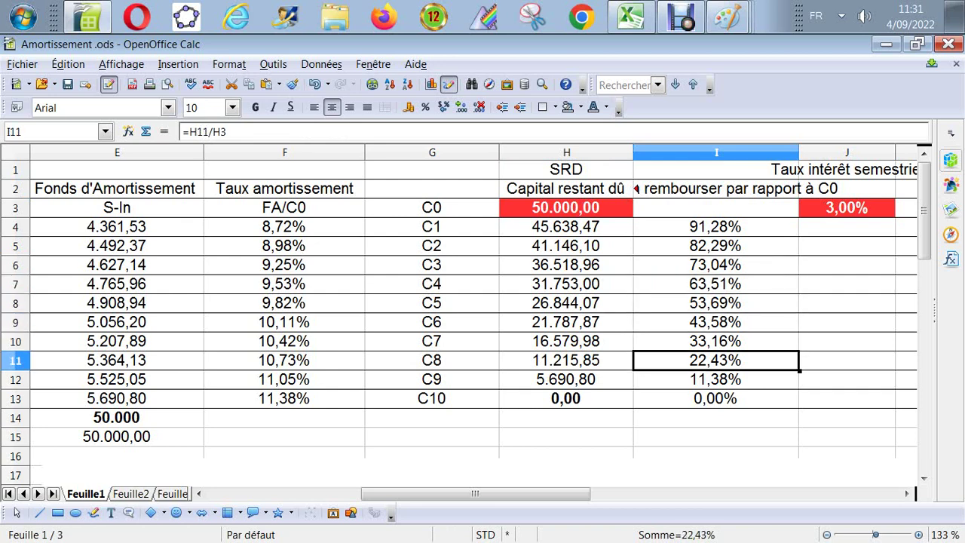
Step: Go back up column I to the period 1 rate formula, and review the remaining capital formula in H4 with its C1 label
{"action": "key", "text": "Up"}
{"action": "key", "text": "Up"}
{"action": "key", "text": "Up"}
{"action": "key", "text": "Up"}
{"action": "key", "text": "Up"}
{"action": "key", "text": "Up"}
{"action": "key", "text": "Up"}
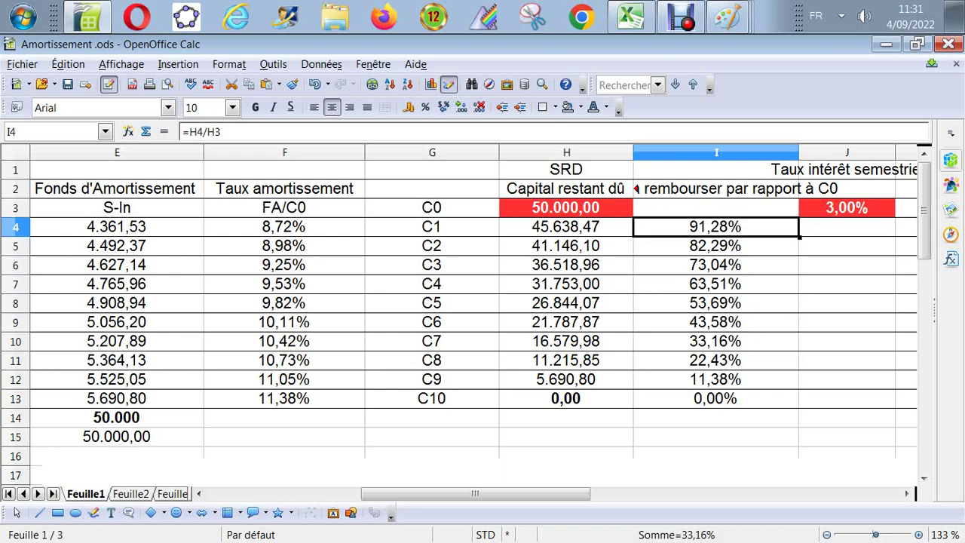
{"action": "key", "text": "Up"}
{"action": "key", "text": "Down"}
{"action": "key", "text": "Left"}
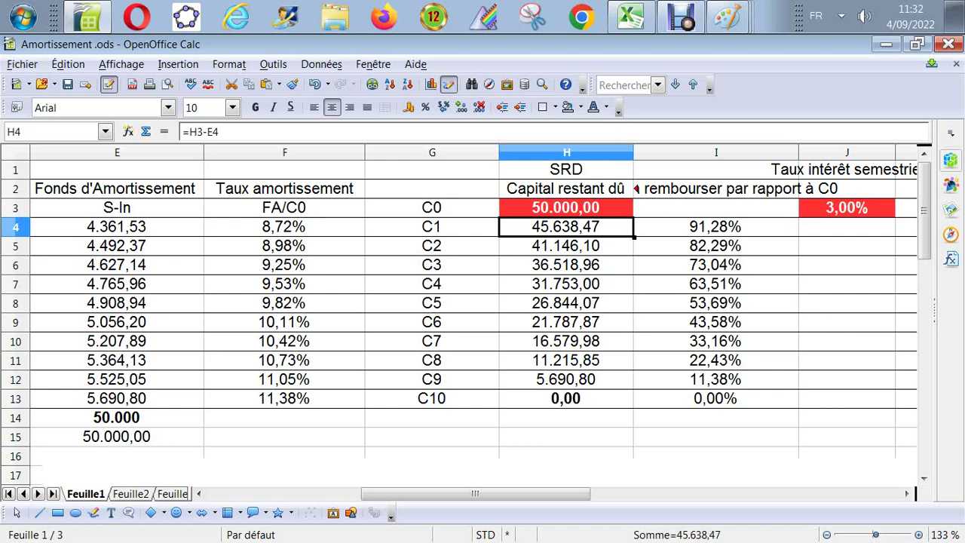
{"action": "key", "text": "Left"}
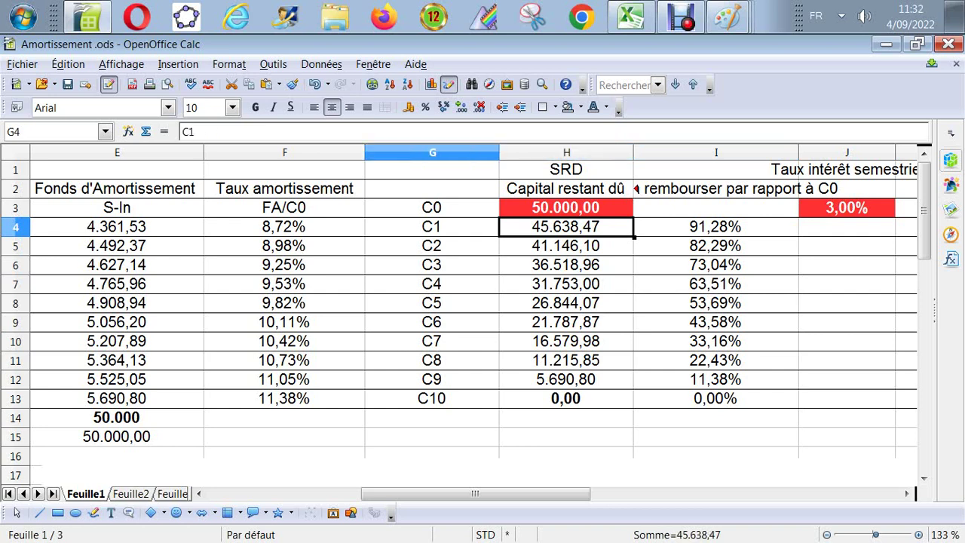
{"action": "key", "text": "Right"}
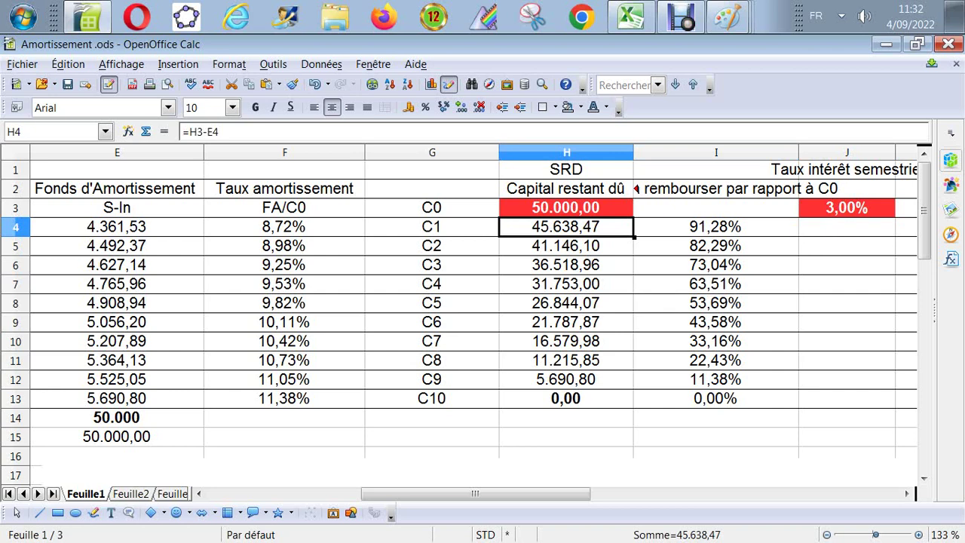
Step: Examine the repayment rate formulas in I4 and I5 against the remaining capital in H4 and the initial capital in H3
{"action": "key", "text": "Up"}
{"action": "key", "text": "Down"}
{"action": "left_click", "coordinate": [716, 226]}
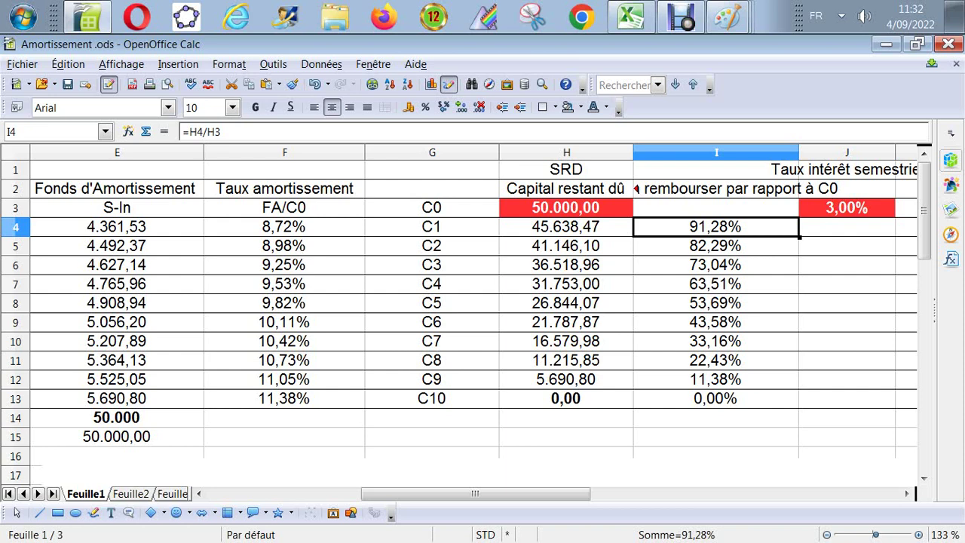
{"action": "left_click", "coordinate": [715, 245]}
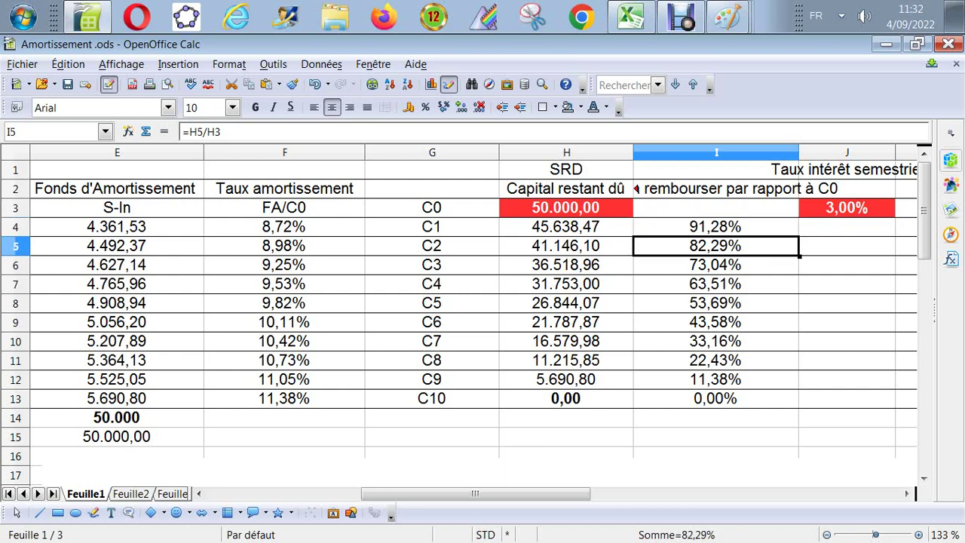
{"action": "key", "text": "Left"}
{"action": "key", "text": "Up"}
{"action": "key", "text": "Up"}
{"action": "key", "text": "Down"}
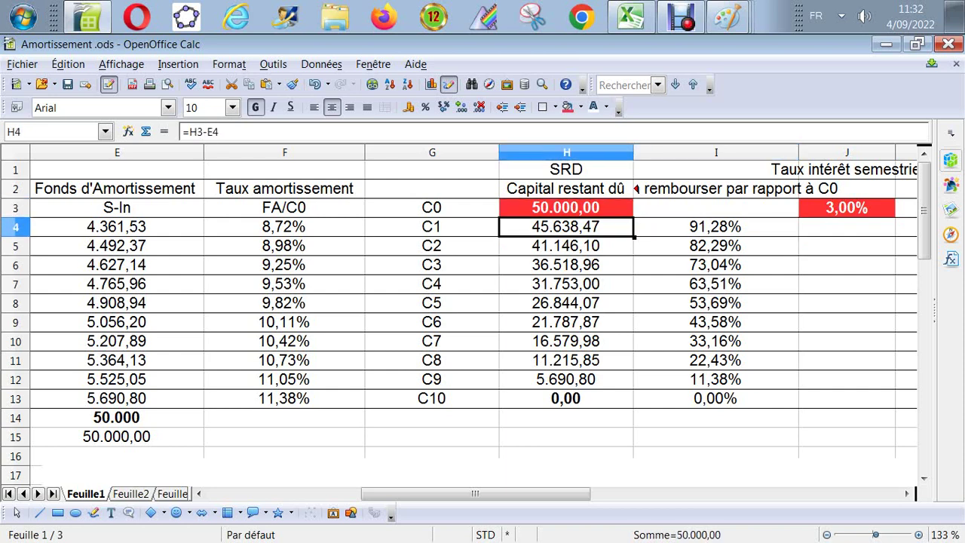
Step: Compare the remaining capital cells for periods 2 and 3 with their column I rates and the initial capital in H3
{"action": "key", "text": "Down"}
{"action": "key", "text": "Right"}
{"action": "key", "text": "Down"}
{"action": "key", "text": "Left"}
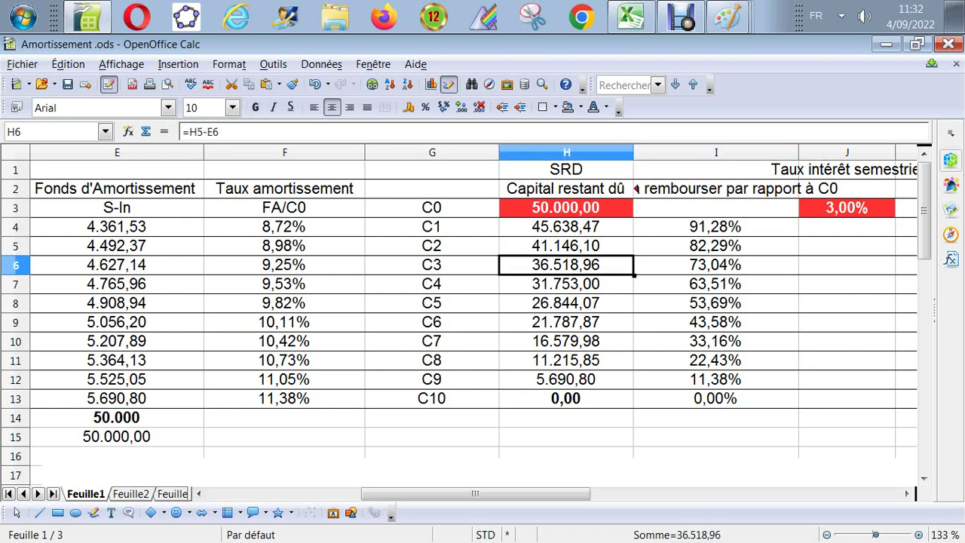
{"action": "key", "text": "Up"}
{"action": "key", "text": "Up"}
{"action": "key", "text": "Up"}
{"action": "key", "text": "Down"}
{"action": "key", "text": "Down"}
{"action": "key", "text": "Down"}
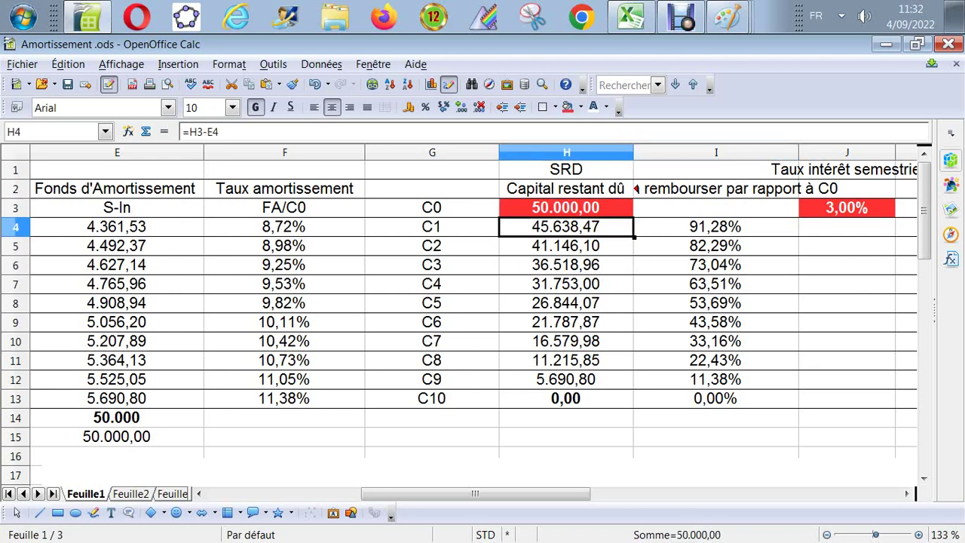
Step: Follow the remaining capital and repayment rate columns down to their period 10 cells, H13 and I13
{"action": "key", "text": "Right"}
{"action": "key", "text": "Right"}
{"action": "key", "text": "Down"}
{"action": "key", "text": "Down"}
{"action": "key", "text": "Down"}
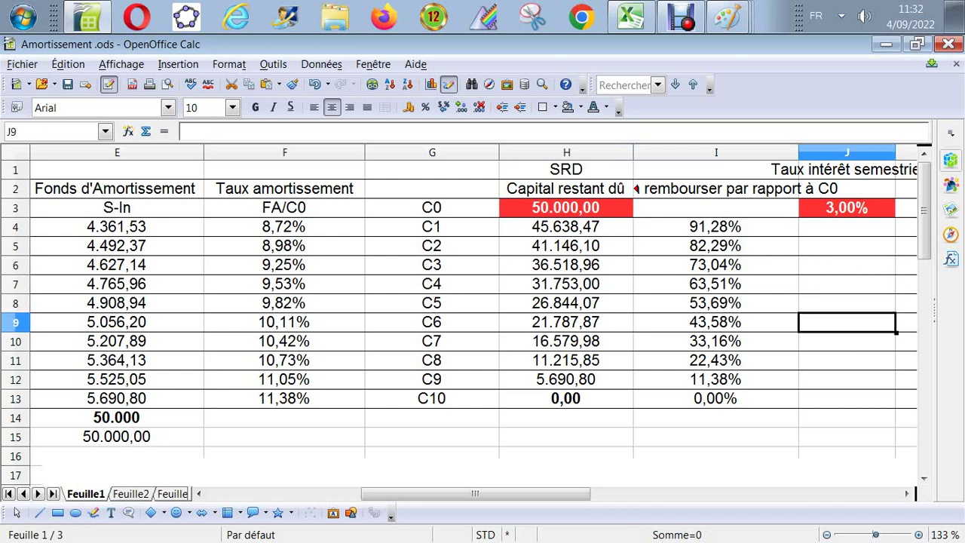
{"action": "key", "text": "Left"}
{"action": "key", "text": "Down"}
{"action": "key", "text": "Down"}
{"action": "key", "text": "Left"}
{"action": "key", "text": "Down"}
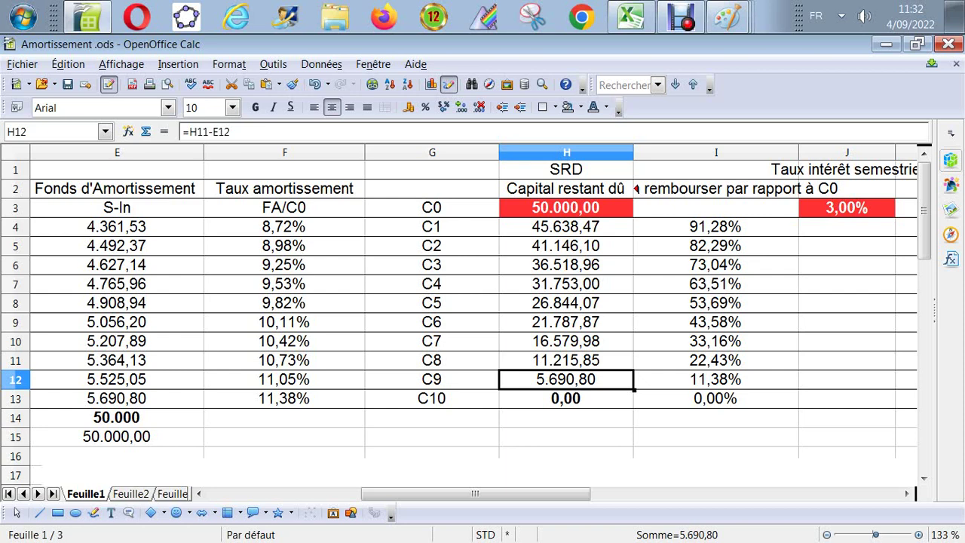
{"action": "key", "text": "Down"}
{"action": "key", "text": "Right"}
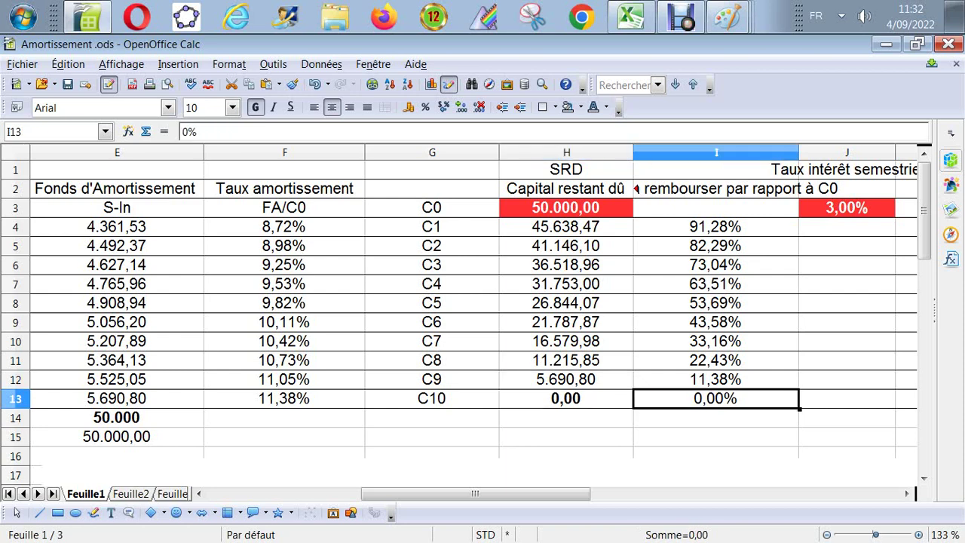
Step: Check the period 10 interest formula in D13, and review the interest column up to its formula label in D3
{"action": "key", "text": "Left"}
{"action": "key", "text": "Left"}
{"action": "key", "text": "Left"}
{"action": "key", "text": "Left"}
{"action": "key", "text": "Left"}
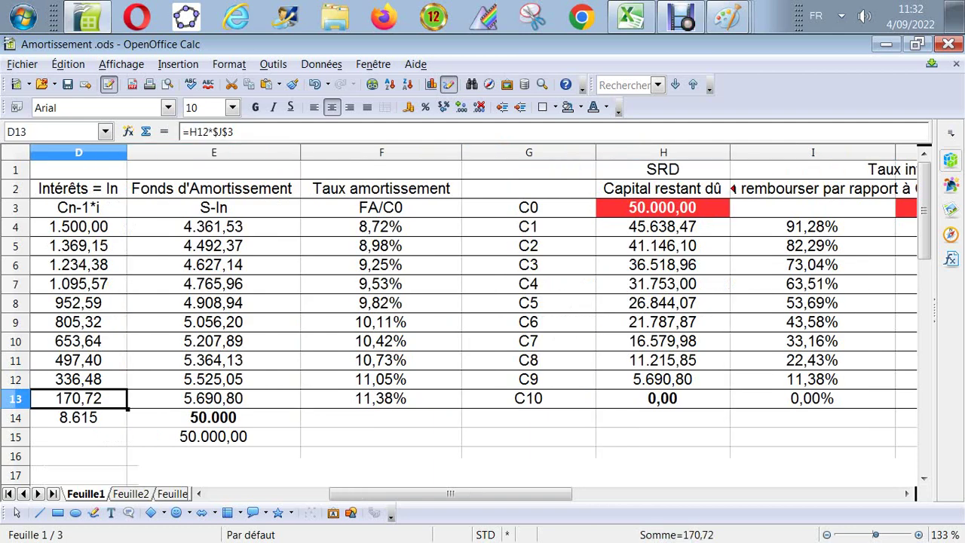
{"action": "key", "text": "Up"}
{"action": "key", "text": "Up"}
{"action": "key", "text": "Up"}
{"action": "key", "text": "Up"}
{"action": "key", "text": "Up"}
{"action": "key", "text": "Up"}
{"action": "key", "text": "Up"}
{"action": "key", "text": "Up"}
{"action": "key", "text": "Up"}
{"action": "key", "text": "Up"}
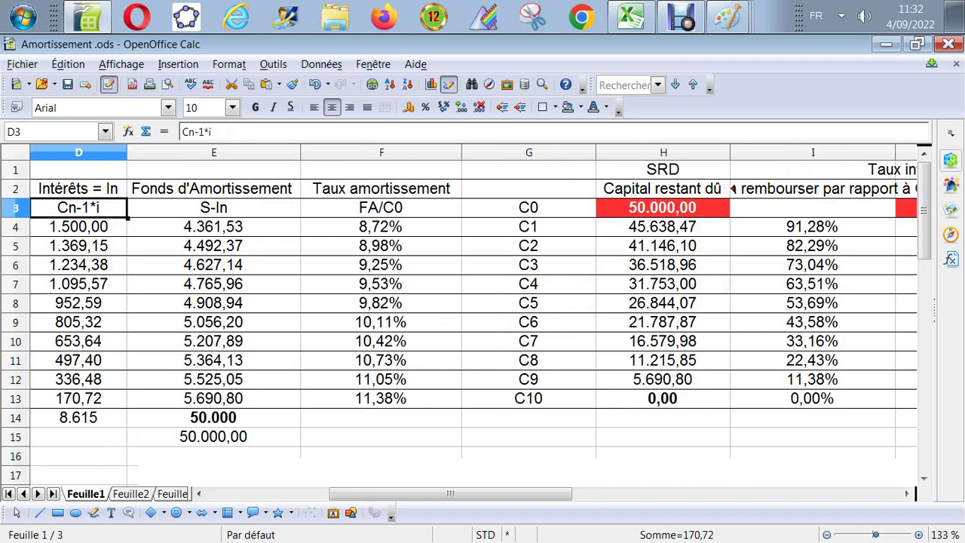
Step: Examine the amortization formulas in column E from period 1 down to period 10
{"action": "key", "text": "Down"}
{"action": "key", "text": "Right"}
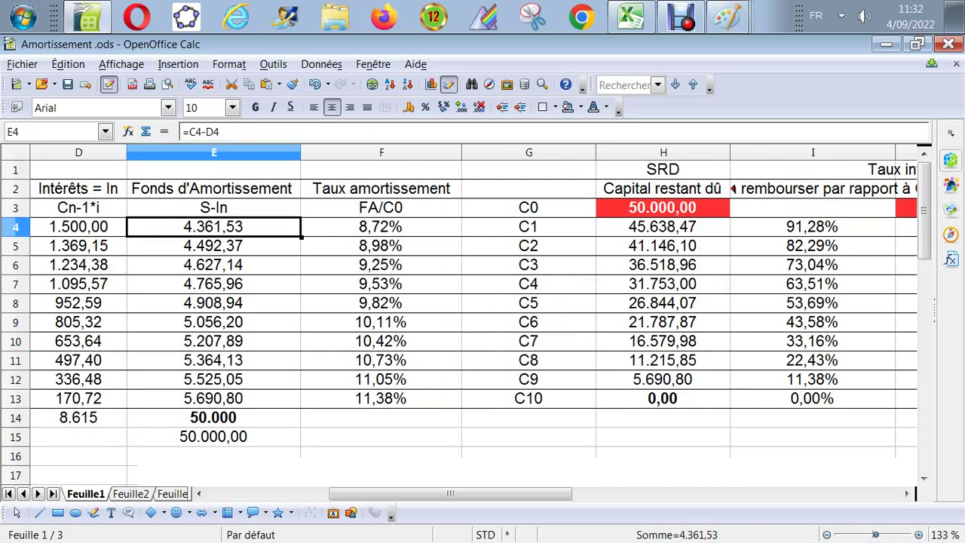
{"action": "key", "text": "Down"}
{"action": "key", "text": "Down"}
{"action": "key", "text": "Down"}
{"action": "key", "text": "Down"}
{"action": "key", "text": "Down"}
{"action": "key", "text": "Down"}
{"action": "key", "text": "Down"}
{"action": "key", "text": "Down"}
{"action": "key", "text": "Down"}
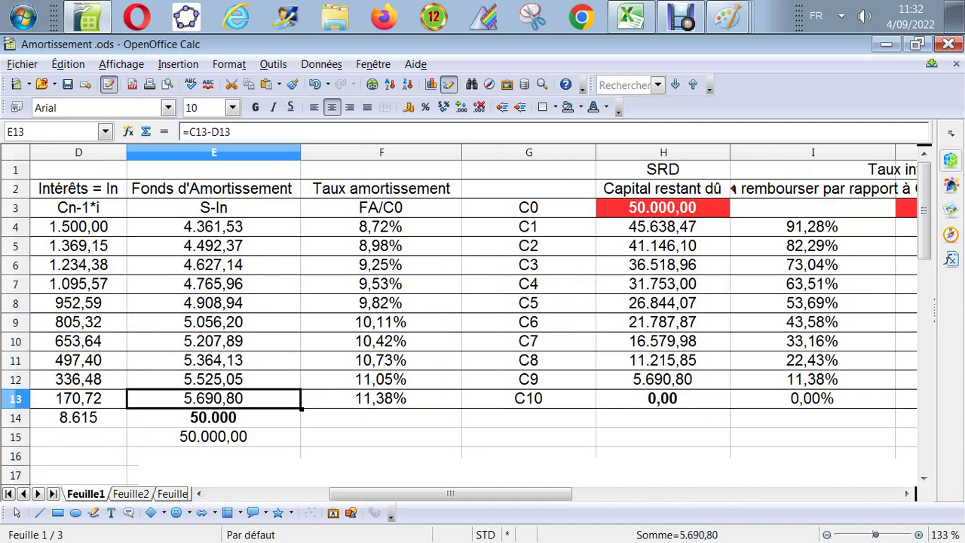
Step: Review the semi-annual payment total in C14 together with the last constant payments above it in column C
{"action": "key", "text": "Down"}
{"action": "key", "text": "Left"}
{"action": "key", "text": "Left"}
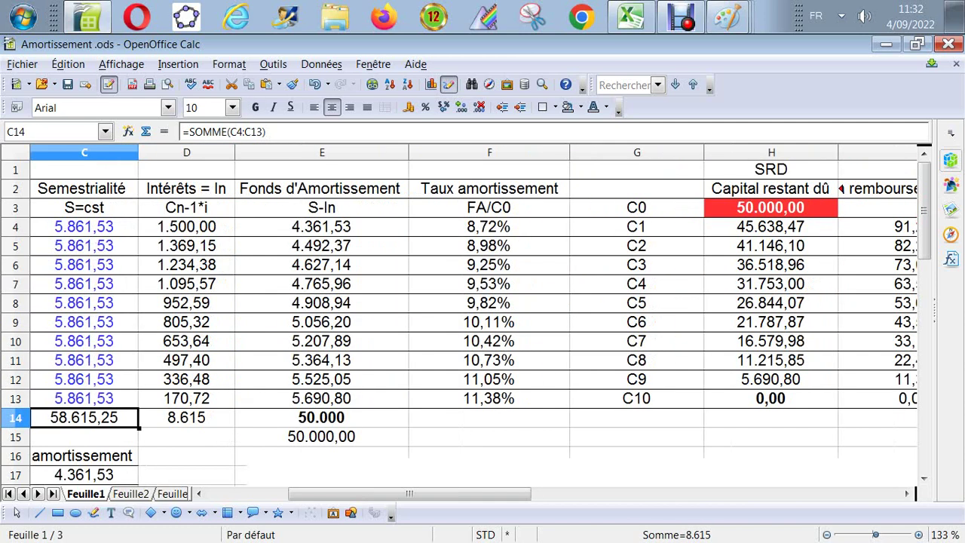
{"action": "key", "text": "Left"}
{"action": "key", "text": "Right"}
{"action": "key", "text": "Up"}
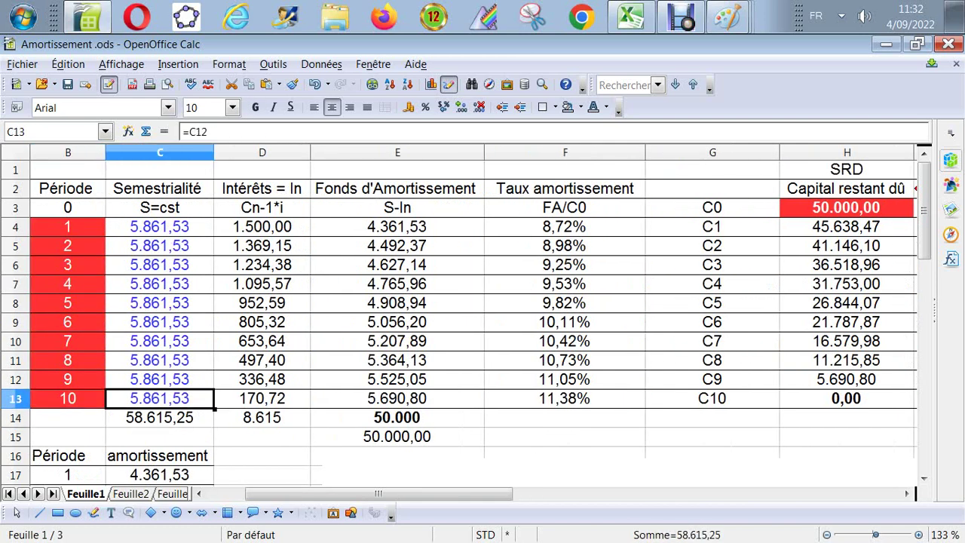
{"action": "key", "text": "Up"}
{"action": "key", "text": "Up"}
{"action": "key", "text": "Up"}
{"action": "key", "text": "Down"}
{"action": "key", "text": "Down"}
{"action": "key", "text": "Down"}
{"action": "key", "text": "Down"}
{"action": "key", "text": "Down"}
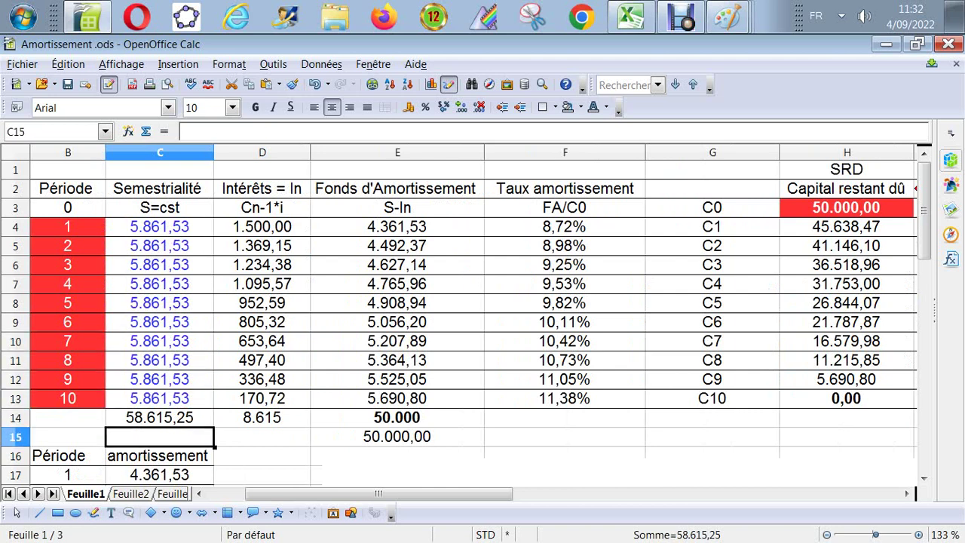
Step: Compare the interest total in D14 and payment total in C14 with the difference in E15 and the amortization sum in E14
{"action": "key", "text": "Right"}
{"action": "key", "text": "Up"}
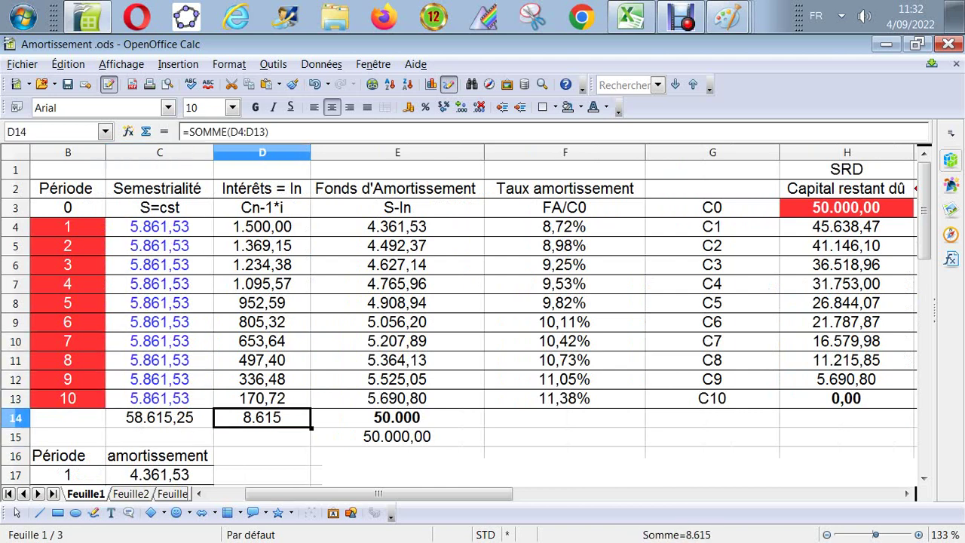
{"action": "key", "text": "Left"}
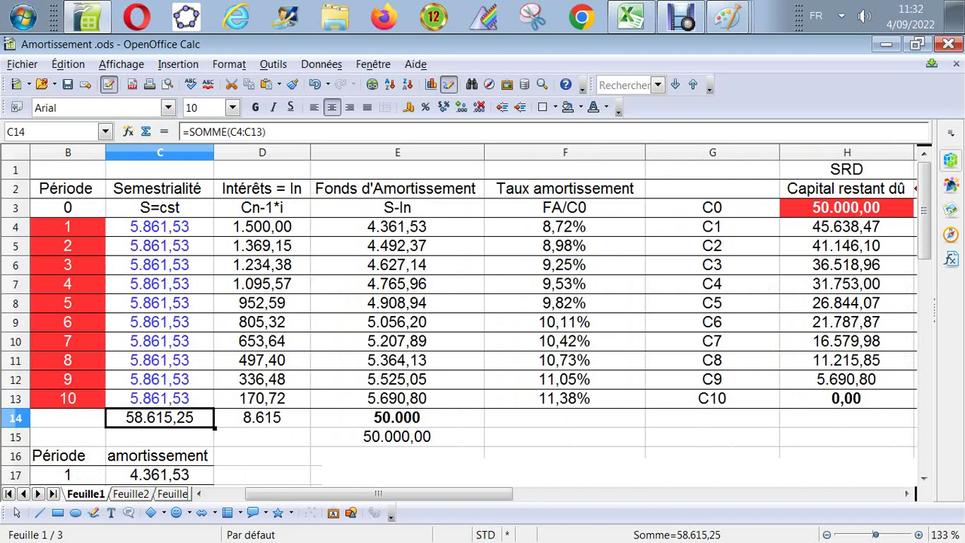
{"action": "key", "text": "Down"}
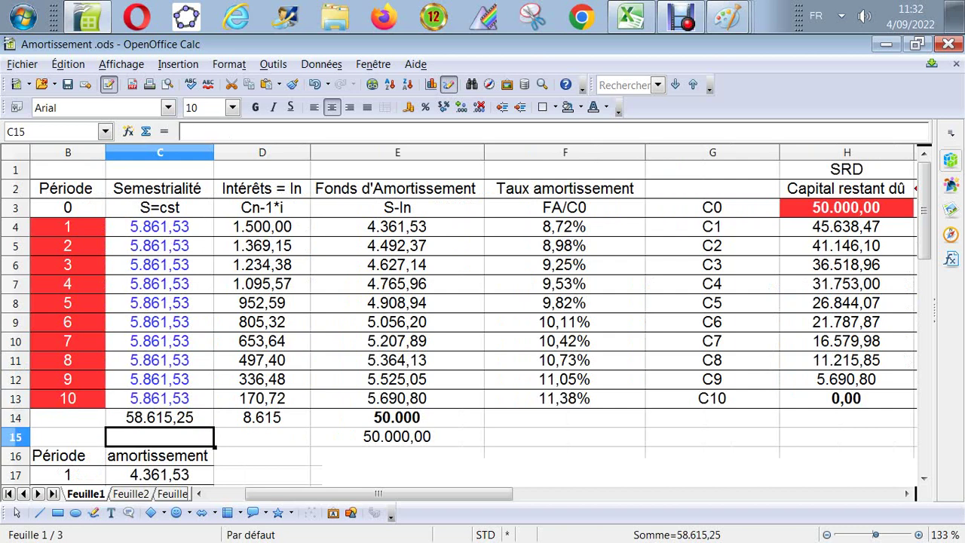
{"action": "key", "text": "Right"}
{"action": "key", "text": "Right"}
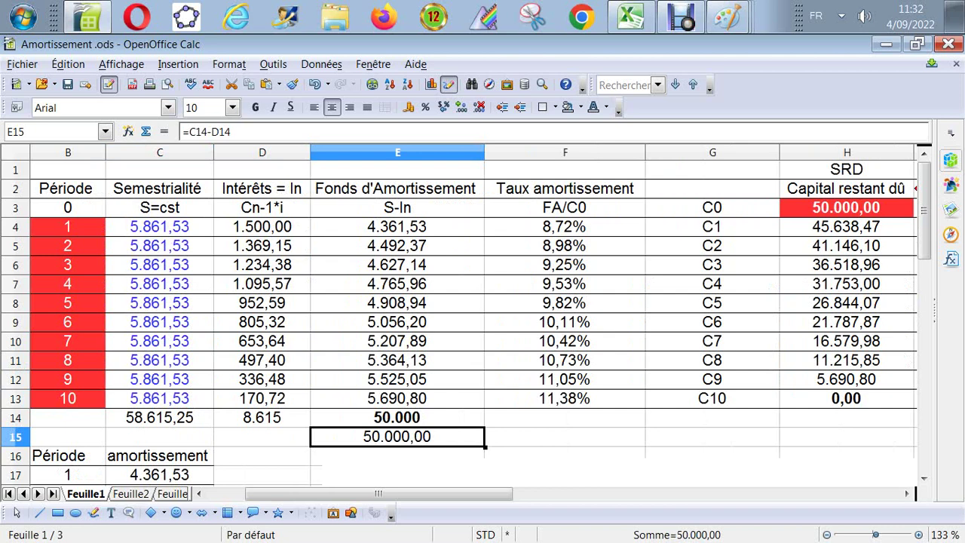
{"action": "key", "text": "Up"}
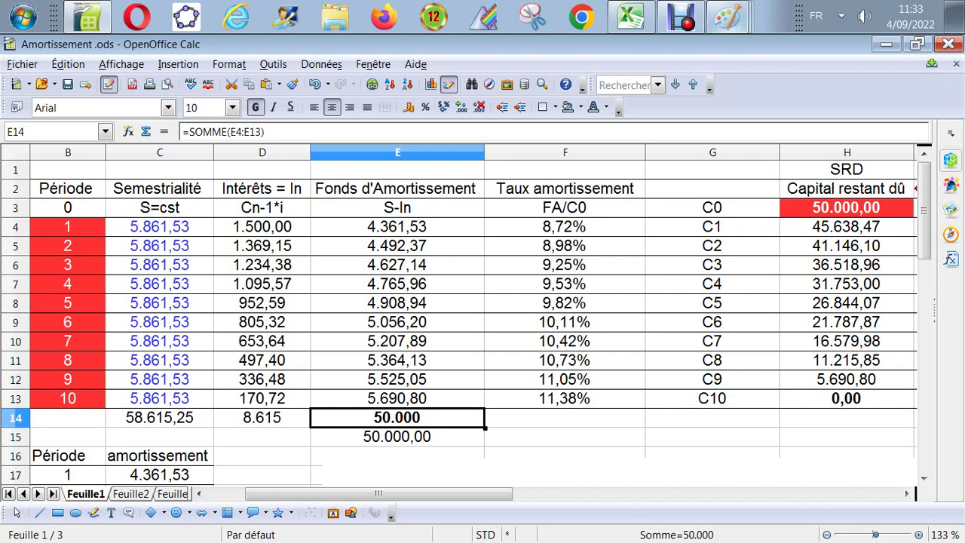
Step: Switch to Paint and handwrite a letter S with the Pencil tool near the canvas's upper left
{"action": "left_click", "coordinate": [726, 16]}
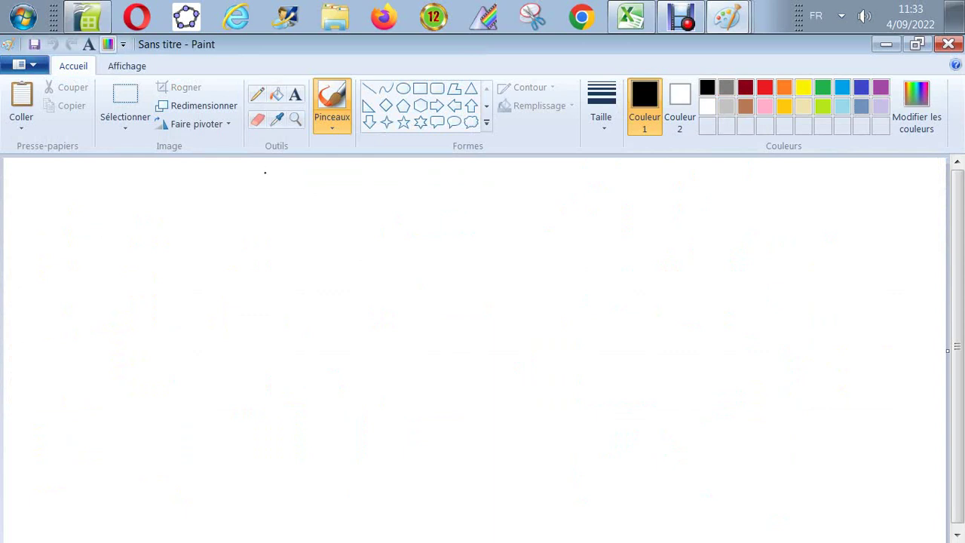
{"action": "left_click", "coordinate": [257, 94]}
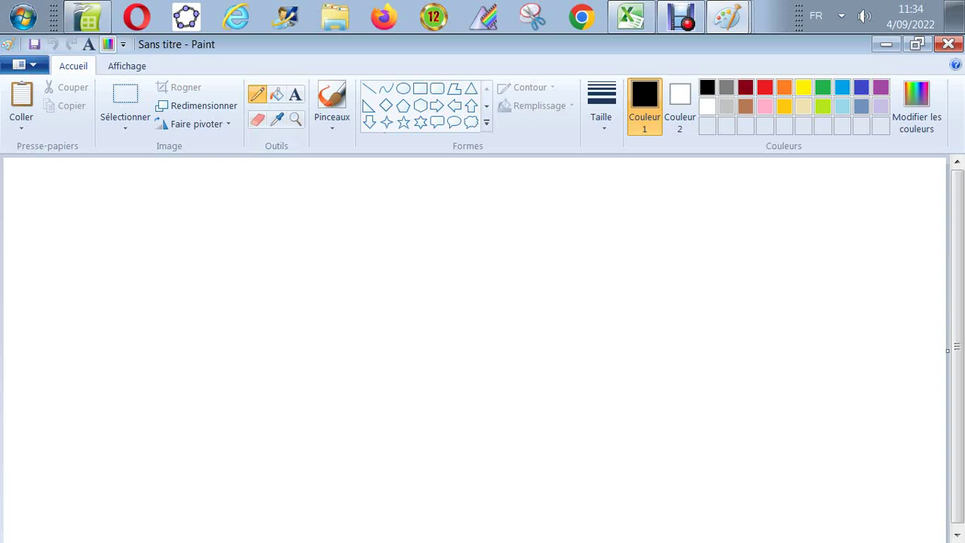
{"action": "left_click_drag", "start_coordinate": [191, 201], "coordinate": [157, 240]}
Step: Set the pencil to the second-thinnest line, try an n subscript on the S, and undo the subscript
{"action": "left_click", "coordinate": [602, 106]}
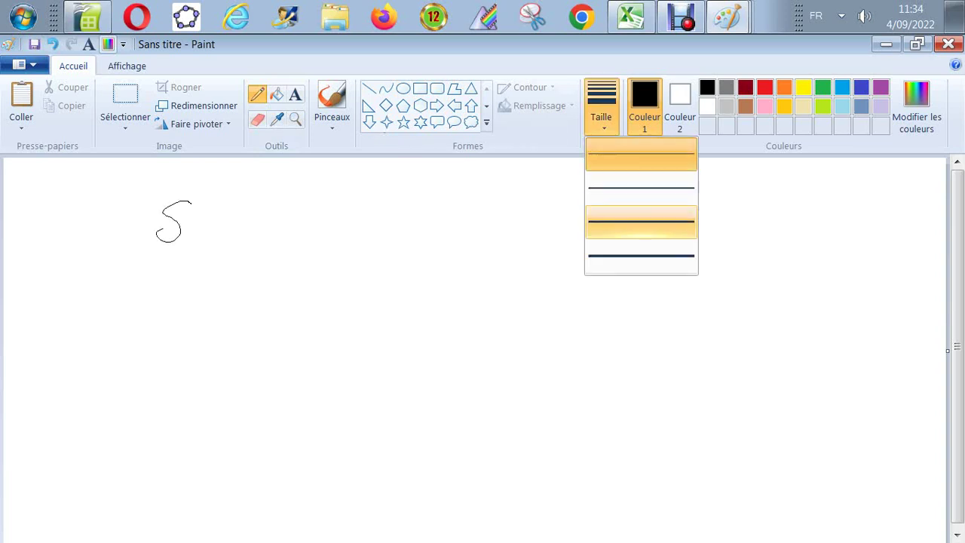
{"action": "left_click", "coordinate": [640, 255]}
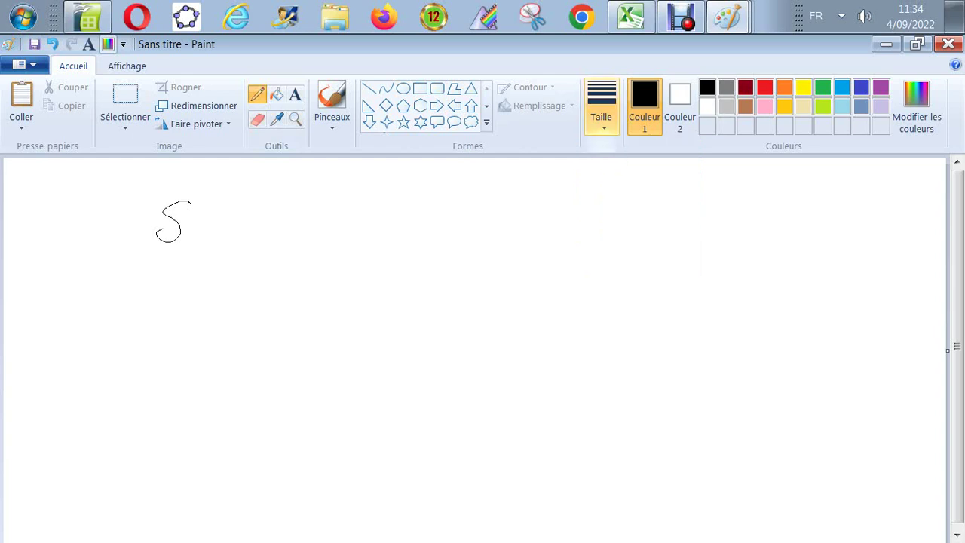
{"action": "left_click", "coordinate": [601, 106]}
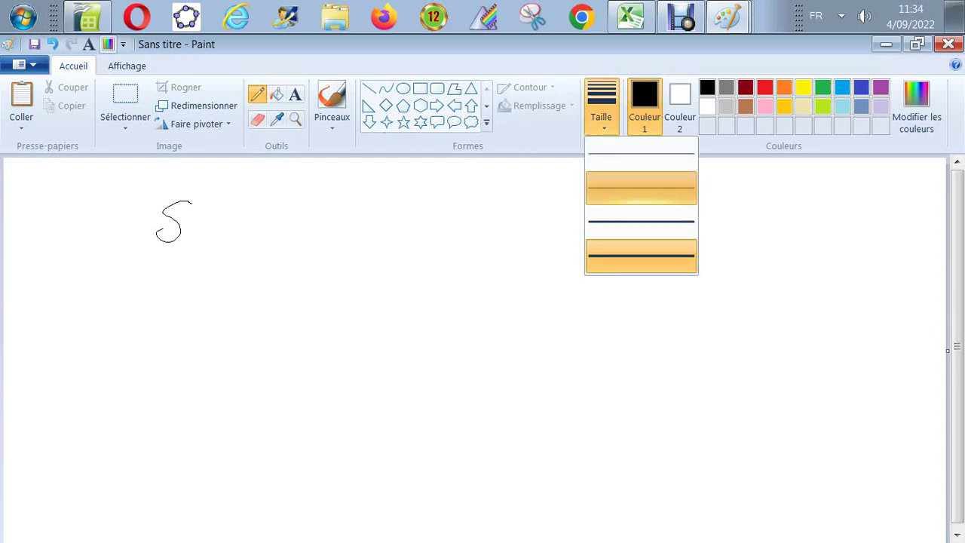
{"action": "left_click", "coordinate": [640, 190]}
{"action": "mouse_move", "coordinate": [177, 256]}
{"action": "left_mouse_down"}
{"action": "mouse_move", "coordinate": [185, 241]}
{"action": "mouse_move", "coordinate": [197, 255]}
{"action": "left_mouse_up"}
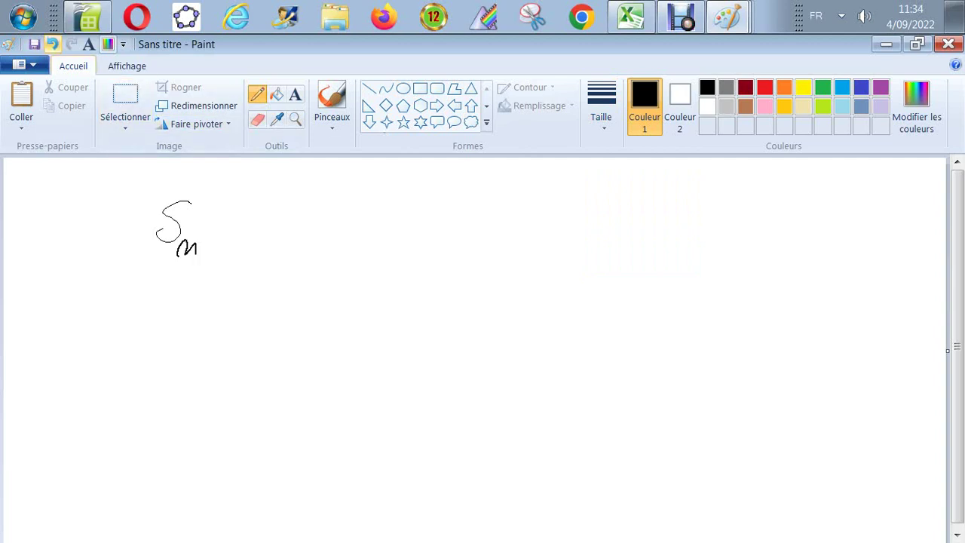
{"action": "left_click", "coordinate": [52, 43]}
Step: Retrace the S with the thicker line and complete the handwritten equation S − In = FA
{"action": "mouse_move", "coordinate": [193, 198]}
{"action": "left_mouse_down"}
{"action": "mouse_move", "coordinate": [183, 193]}
{"action": "mouse_move", "coordinate": [155, 240]}
{"action": "mouse_move", "coordinate": [235, 236]}
{"action": "left_mouse_up"}
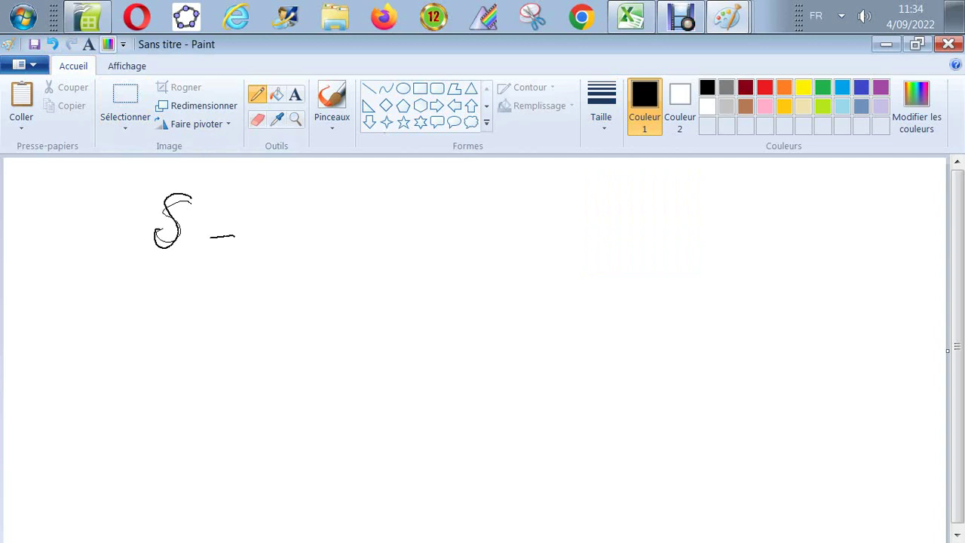
{"action": "left_click_drag", "start_coordinate": [293, 198], "coordinate": [289, 238]}
{"action": "left_click_drag", "start_coordinate": [268, 240], "coordinate": [308, 238]}
{"action": "left_click_drag", "start_coordinate": [277, 189], "coordinate": [309, 187]}
{"action": "left_click_drag", "start_coordinate": [313, 264], "coordinate": [339, 262]}
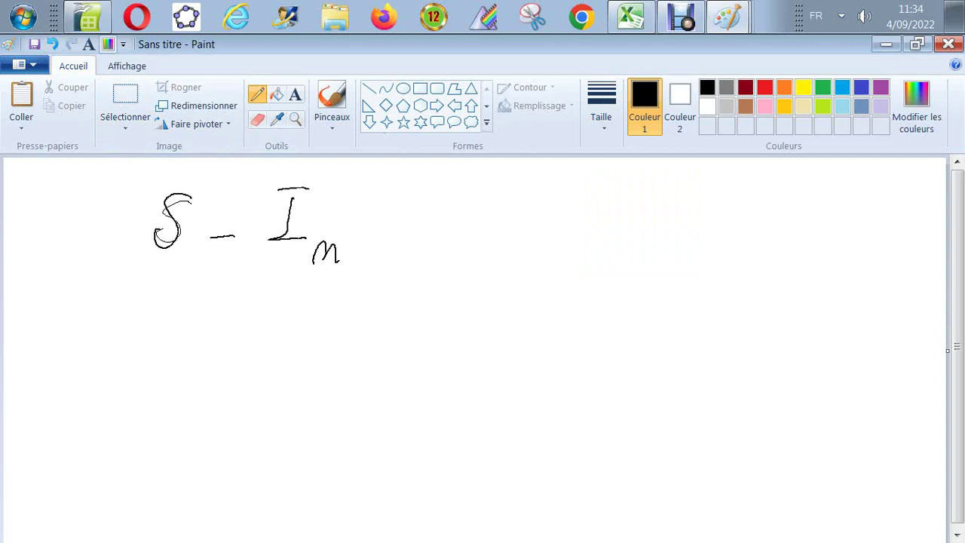
{"action": "mouse_move", "coordinate": [363, 224]}
{"action": "left_mouse_down"}
{"action": "mouse_move", "coordinate": [386, 222]}
{"action": "mouse_move", "coordinate": [376, 235]}
{"action": "left_mouse_up"}
{"action": "mouse_move", "coordinate": [434, 185]}
{"action": "left_mouse_down"}
{"action": "mouse_move", "coordinate": [428, 237]}
{"action": "mouse_move", "coordinate": [456, 192]}
{"action": "left_mouse_up"}
{"action": "mouse_move", "coordinate": [429, 211]}
{"action": "left_mouse_down"}
{"action": "mouse_move", "coordinate": [479, 196]}
{"action": "mouse_move", "coordinate": [489, 238]}
{"action": "left_mouse_up"}
{"action": "left_click_drag", "start_coordinate": [471, 219], "coordinate": [495, 215]}
Step: Handwrite the amortization rate formula FA/C0 = T.A below the first equation, with FA over C0 as a fraction
{"action": "left_click_drag", "start_coordinate": [130, 300], "coordinate": [120, 343]}
{"action": "left_click_drag", "start_coordinate": [117, 307], "coordinate": [151, 305]}
{"action": "left_click_drag", "start_coordinate": [123, 325], "coordinate": [147, 324]}
{"action": "left_click_drag", "start_coordinate": [172, 305], "coordinate": [157, 344]}
{"action": "mouse_move", "coordinate": [173, 306]}
{"action": "left_mouse_down"}
{"action": "mouse_move", "coordinate": [179, 345]}
{"action": "mouse_move", "coordinate": [192, 326]}
{"action": "left_mouse_up"}
{"action": "left_click_drag", "start_coordinate": [66, 360], "coordinate": [215, 360]}
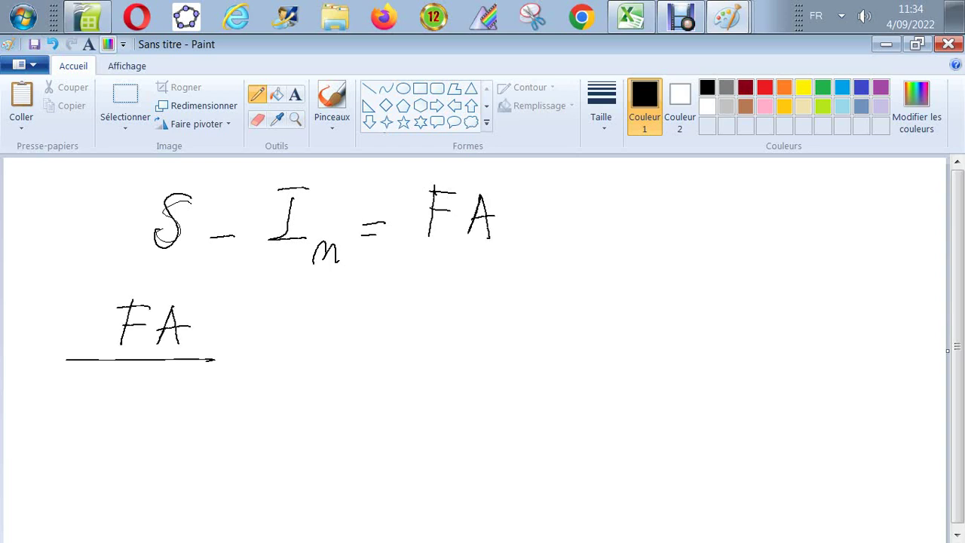
{"action": "mouse_move", "coordinate": [137, 381]}
{"action": "left_mouse_down"}
{"action": "mouse_move", "coordinate": [107, 405]}
{"action": "mouse_move", "coordinate": [127, 405]}
{"action": "left_mouse_up"}
{"action": "left_click_drag", "start_coordinate": [236, 349], "coordinate": [244, 349]}
{"action": "left_click_drag", "start_coordinate": [233, 368], "coordinate": [257, 363]}
{"action": "left_click_drag", "start_coordinate": [309, 320], "coordinate": [303, 358]}
{"action": "left_click_drag", "start_coordinate": [287, 326], "coordinate": [337, 321]}
{"action": "mouse_move", "coordinate": [344, 363]}
{"action": "left_mouse_down"}
{"action": "mouse_move", "coordinate": [368, 362]}
{"action": "mouse_move", "coordinate": [369, 342]}
{"action": "left_mouse_up"}
{"action": "left_click", "coordinate": [330, 348]}
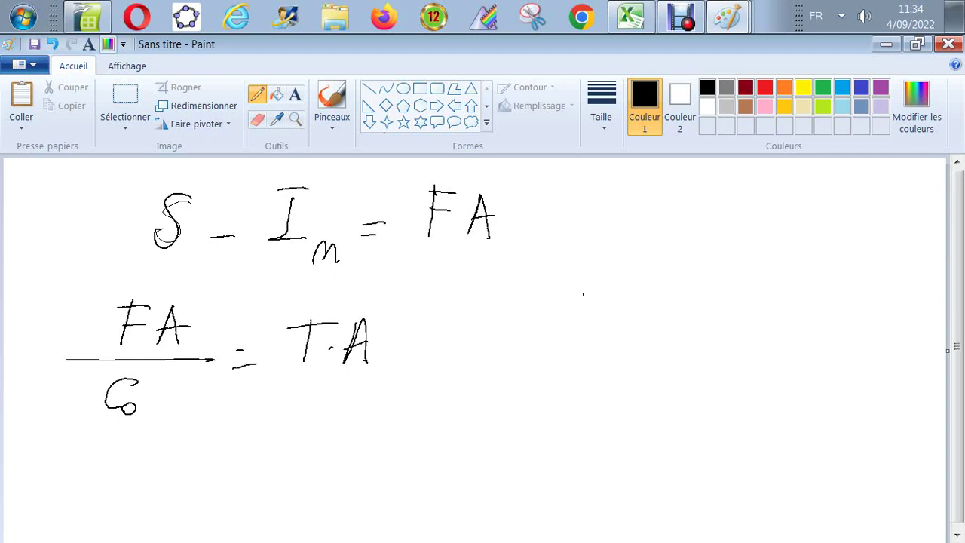
Step: Handwrite the interest symbol In in the blank area to the right of the T.A formula
{"action": "left_click_drag", "start_coordinate": [583, 293], "coordinate": [584, 327]}
{"action": "left_click_drag", "start_coordinate": [560, 336], "coordinate": [604, 332]}
{"action": "left_click_drag", "start_coordinate": [568, 296], "coordinate": [609, 292]}
{"action": "left_click_drag", "start_coordinate": [608, 338], "coordinate": [629, 343]}
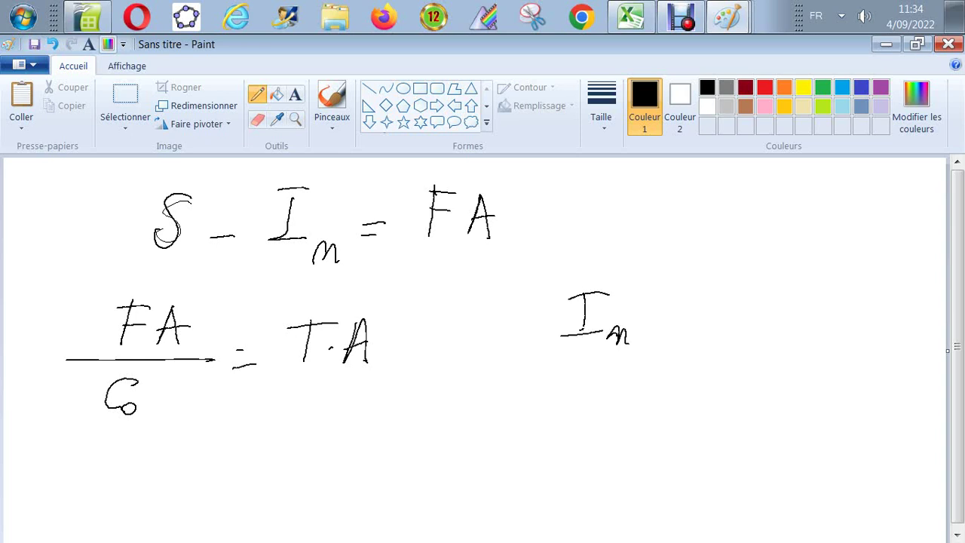
Step: Annotate the first equation with arcs under S and In, marking S as constant with "Cst" and In as variable
{"action": "left_click_drag", "start_coordinate": [134, 254], "coordinate": [207, 251]}
{"action": "mouse_move", "coordinate": [84, 216]}
{"action": "left_mouse_down"}
{"action": "mouse_move", "coordinate": [66, 240]}
{"action": "mouse_move", "coordinate": [95, 234]}
{"action": "left_mouse_up"}
{"action": "mouse_move", "coordinate": [106, 214]}
{"action": "left_mouse_down"}
{"action": "mouse_move", "coordinate": [104, 249]}
{"action": "mouse_move", "coordinate": [130, 226]}
{"action": "left_mouse_up"}
{"action": "mouse_move", "coordinate": [256, 261]}
{"action": "left_mouse_down"}
{"action": "mouse_move", "coordinate": [328, 263]}
{"action": "mouse_move", "coordinate": [257, 293]}
{"action": "mouse_move", "coordinate": [276, 284]}
{"action": "left_mouse_up"}
{"action": "left_click_drag", "start_coordinate": [280, 284], "coordinate": [305, 292]}
{"action": "mouse_move", "coordinate": [315, 273]}
{"action": "left_mouse_down"}
{"action": "mouse_move", "coordinate": [309, 297]}
{"action": "mouse_move", "coordinate": [318, 294]}
{"action": "left_mouse_up"}
Step: Complete the handwritten interest formula as In = Cn-1 × is
{"action": "left_click_drag", "start_coordinate": [646, 327], "coordinate": [658, 327]}
{"action": "left_click_drag", "start_coordinate": [645, 337], "coordinate": [662, 337]}
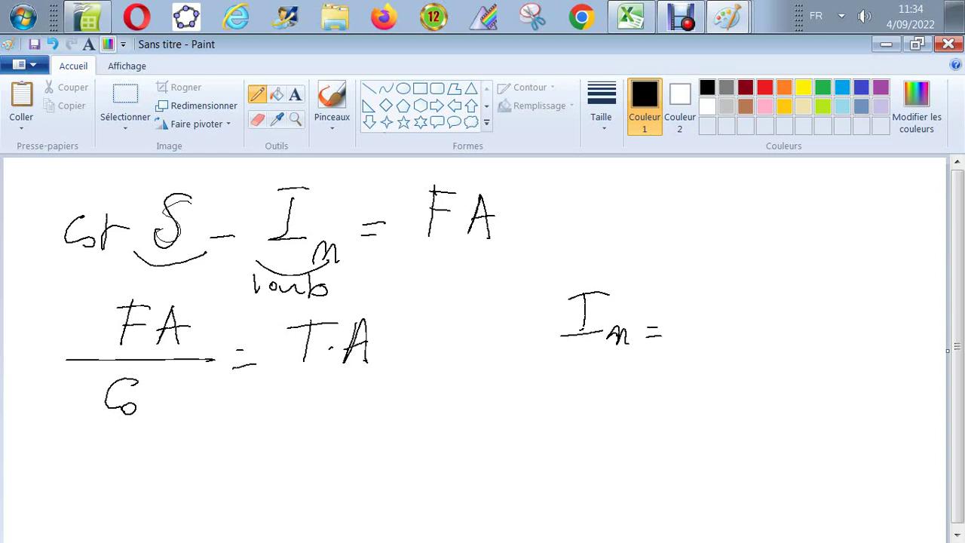
{"action": "mouse_move", "coordinate": [727, 304]}
{"action": "left_mouse_down"}
{"action": "mouse_move", "coordinate": [717, 296]}
{"action": "mouse_move", "coordinate": [713, 329]}
{"action": "left_mouse_up"}
{"action": "mouse_move", "coordinate": [714, 333]}
{"action": "left_mouse_down"}
{"action": "mouse_move", "coordinate": [759, 343]}
{"action": "mouse_move", "coordinate": [745, 336]}
{"action": "left_mouse_up"}
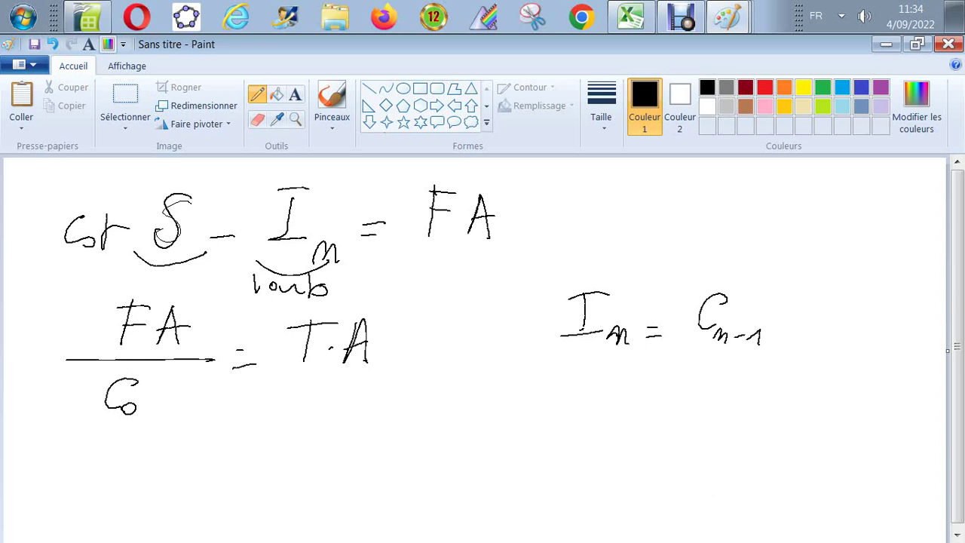
{"action": "left_click_drag", "start_coordinate": [788, 316], "coordinate": [801, 336]}
{"action": "mouse_move", "coordinate": [801, 316]}
{"action": "left_mouse_down"}
{"action": "mouse_move", "coordinate": [787, 337]}
{"action": "mouse_move", "coordinate": [847, 337]}
{"action": "mouse_move", "coordinate": [863, 348]}
{"action": "left_mouse_up"}
{"action": "left_click", "coordinate": [835, 299]}
Step: Annotate the interest formula with arcs under its terms, marking is as constant and both Cn-1 and In as variable with "Var"
{"action": "mouse_move", "coordinate": [827, 376]}
{"action": "left_mouse_down"}
{"action": "mouse_move", "coordinate": [816, 402]}
{"action": "mouse_move", "coordinate": [838, 400]}
{"action": "mouse_move", "coordinate": [855, 381]}
{"action": "left_mouse_up"}
{"action": "left_click_drag", "start_coordinate": [696, 354], "coordinate": [772, 351]}
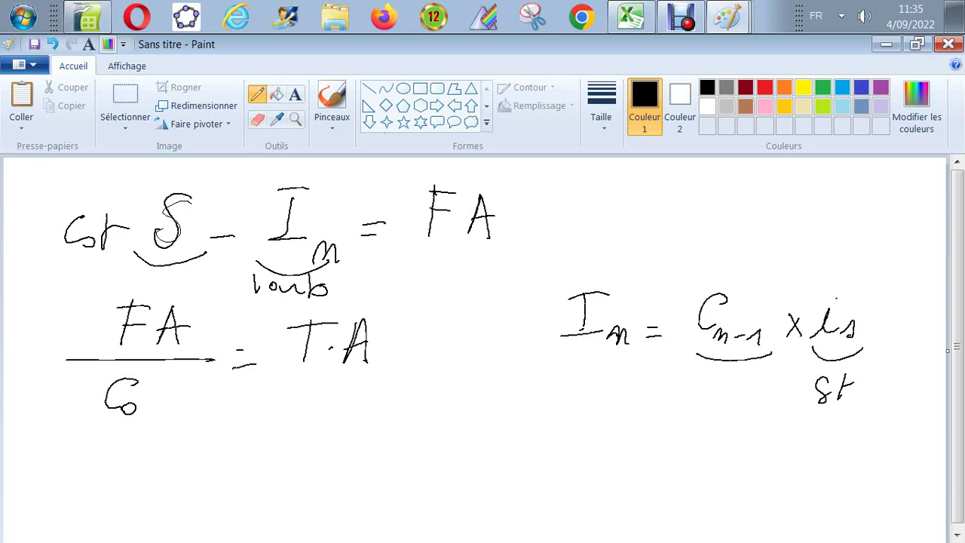
{"action": "mouse_move", "coordinate": [707, 380]}
{"action": "left_mouse_down"}
{"action": "mouse_move", "coordinate": [728, 377]}
{"action": "mouse_move", "coordinate": [743, 404]}
{"action": "mouse_move", "coordinate": [756, 395]}
{"action": "left_mouse_up"}
{"action": "left_click_drag", "start_coordinate": [560, 357], "coordinate": [629, 359]}
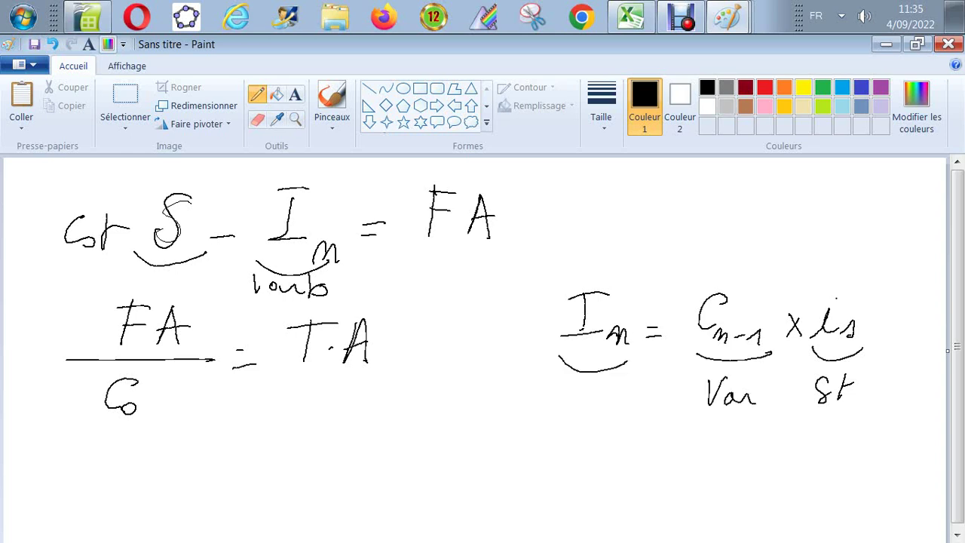
{"action": "mouse_move", "coordinate": [558, 388]}
{"action": "left_mouse_down"}
{"action": "mouse_move", "coordinate": [579, 383]}
{"action": "mouse_move", "coordinate": [592, 406]}
{"action": "left_mouse_up"}
{"action": "left_click_drag", "start_coordinate": [595, 395], "coordinate": [609, 398]}
Step: Draw an arc under FA in the first equation and handwrite "variab" beneath it to mark it as variable
{"action": "left_click_drag", "start_coordinate": [416, 256], "coordinate": [493, 252]}
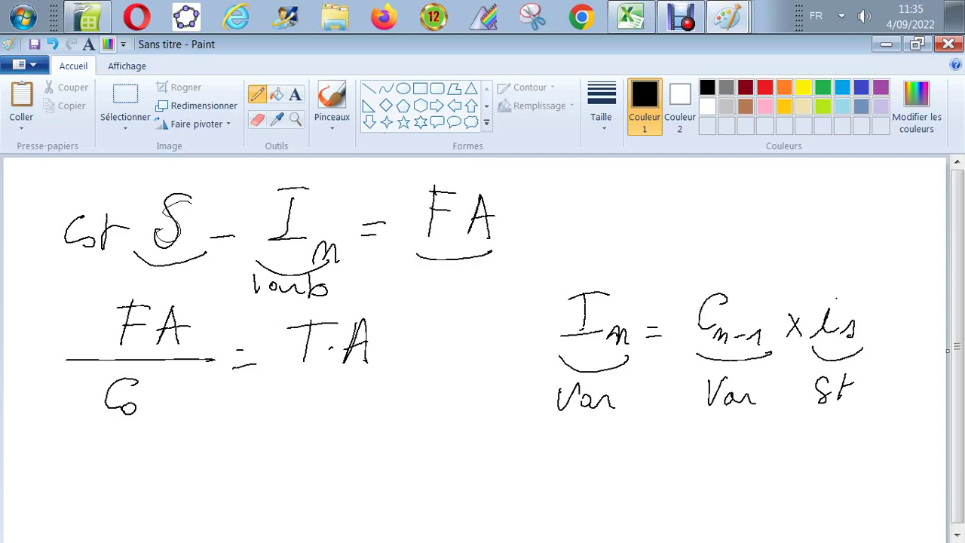
{"action": "left_click_drag", "start_coordinate": [439, 272], "coordinate": [462, 290]}
{"action": "left_click", "coordinate": [458, 280]}
{"action": "left_click_drag", "start_coordinate": [465, 285], "coordinate": [517, 285]}
{"action": "left_click", "coordinate": [500, 270]}
{"action": "left_click_drag", "start_coordinate": [525, 248], "coordinate": [525, 281]}
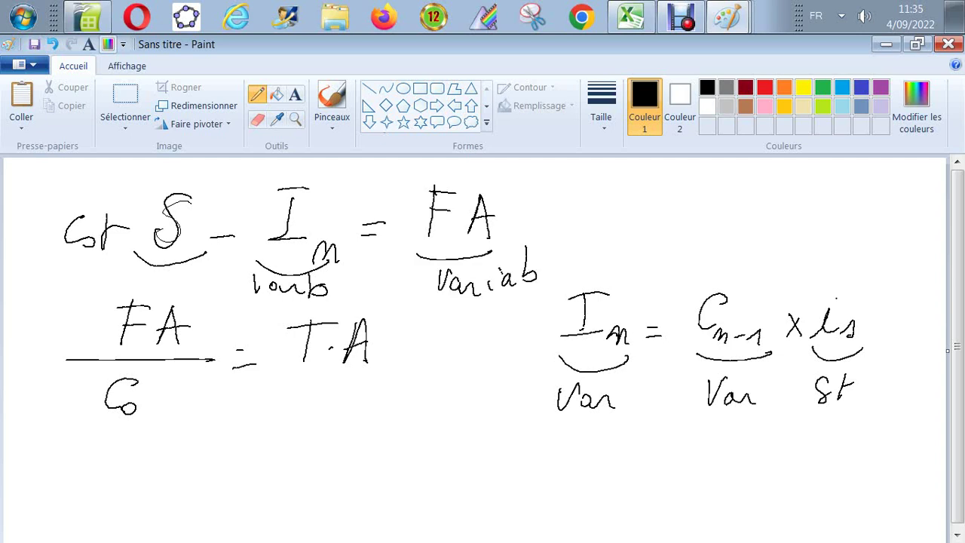
Step: Annotate the amortization rate formula, marking FA and T.A as variable with "Var" and the boxed C0 as constant with "Cst"
{"action": "mouse_move", "coordinate": [54, 308]}
{"action": "left_mouse_down"}
{"action": "mouse_move", "coordinate": [61, 335]}
{"action": "mouse_move", "coordinate": [73, 306]}
{"action": "left_mouse_up"}
{"action": "mouse_move", "coordinate": [78, 326]}
{"action": "left_mouse_down"}
{"action": "mouse_move", "coordinate": [75, 333]}
{"action": "mouse_move", "coordinate": [96, 335]}
{"action": "mouse_move", "coordinate": [105, 320]}
{"action": "left_mouse_up"}
{"action": "left_click_drag", "start_coordinate": [287, 362], "coordinate": [381, 367]}
{"action": "left_click_drag", "start_coordinate": [297, 401], "coordinate": [312, 403]}
{"action": "mouse_move", "coordinate": [325, 407]}
{"action": "left_mouse_down"}
{"action": "mouse_move", "coordinate": [324, 419]}
{"action": "mouse_move", "coordinate": [338, 419]}
{"action": "mouse_move", "coordinate": [365, 403]}
{"action": "left_mouse_up"}
{"action": "left_click_drag", "start_coordinate": [89, 377], "coordinate": [91, 411]}
{"action": "mouse_move", "coordinate": [95, 371]}
{"action": "left_mouse_down"}
{"action": "mouse_move", "coordinate": [158, 369]}
{"action": "mouse_move", "coordinate": [99, 430]}
{"action": "left_mouse_up"}
{"action": "mouse_move", "coordinate": [149, 452]}
{"action": "left_mouse_down"}
{"action": "mouse_move", "coordinate": [160, 475]}
{"action": "mouse_move", "coordinate": [188, 458]}
{"action": "left_mouse_up"}
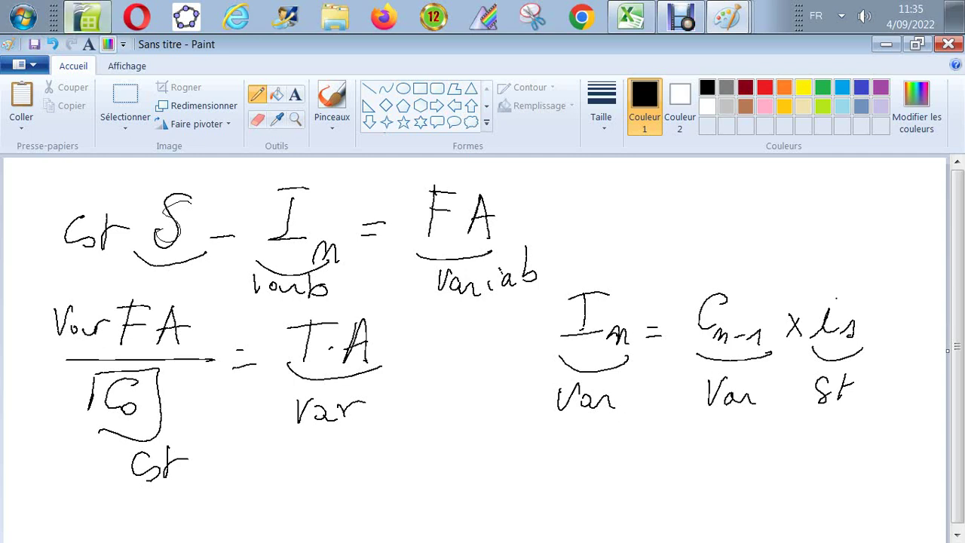
Step: Switch to OpenOffice Calc and examine the amortization list by period, the differences beneath it and the chart beside it
{"action": "left_click", "coordinate": [85, 17]}
{"action": "key", "text": "Down"}
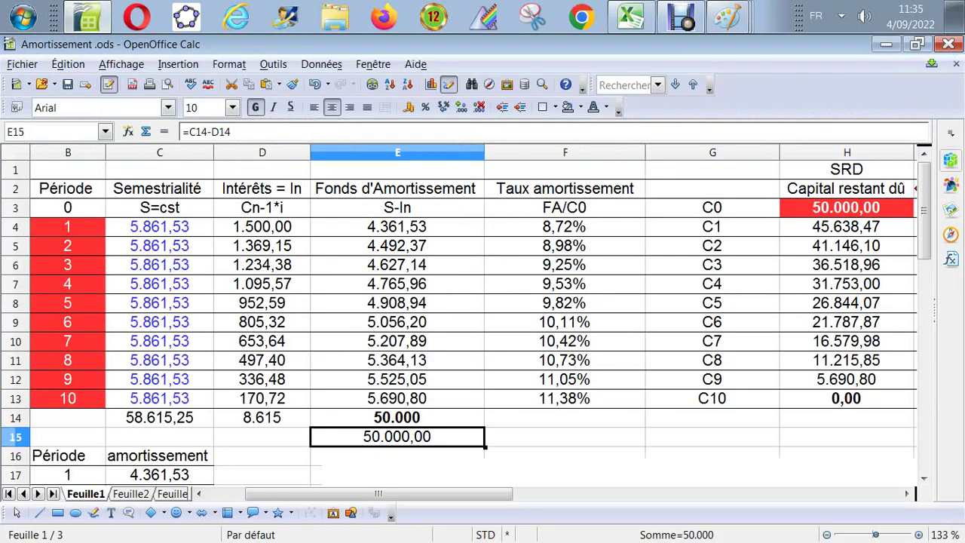
{"action": "key", "text": "Down"}
{"action": "key", "text": "Down"}
{"action": "scroll", "coordinate": [459, 316], "scroll_direction": "down", "scroll_amount": 1}
{"action": "key", "text": "Down"}
{"action": "key", "text": "Down"}
{"action": "key", "text": "Down"}
{"action": "key", "text": "Down"}
{"action": "key", "text": "Down"}
{"action": "key", "text": "Down"}
{"action": "key", "text": "Down"}
{"action": "key", "text": "Down"}
{"action": "key", "text": "Down"}
{"action": "key", "text": "Down"}
{"action": "key", "text": "Down"}
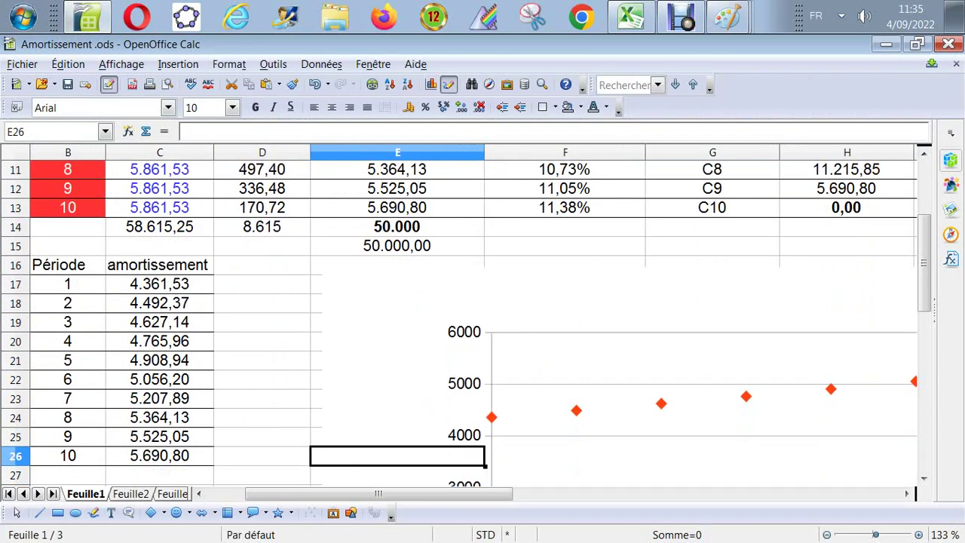
{"action": "key", "text": "Down"}
{"action": "key", "text": "Down"}
{"action": "key", "text": "Down"}
{"action": "key", "text": "Down"}
{"action": "key", "text": "Down"}
{"action": "key", "text": "Down"}
{"action": "key", "text": "Down"}
{"action": "key", "text": "Down"}
{"action": "key", "text": "Down"}
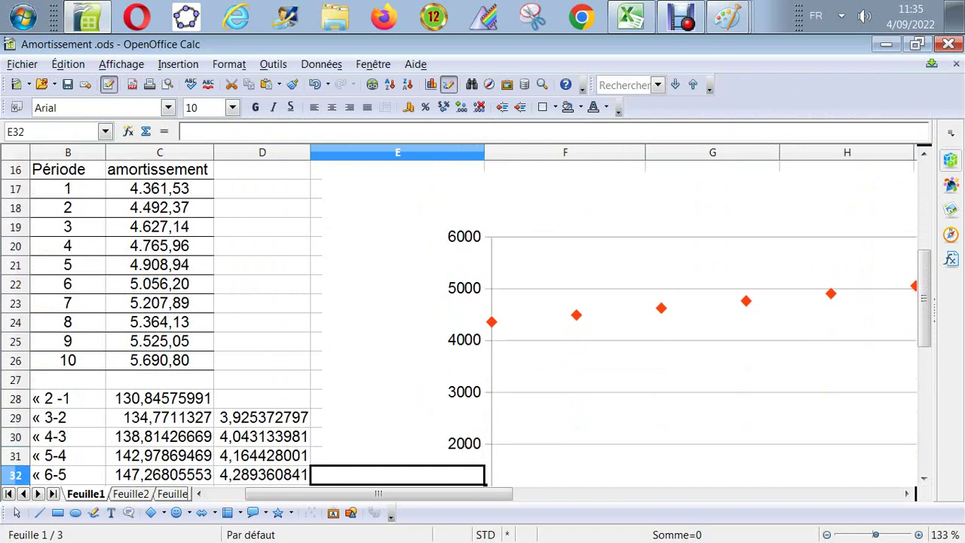
{"action": "key", "text": "Down"}
{"action": "key", "text": "Right"}
{"action": "key", "text": "Right"}
{"action": "key", "text": "Right"}
{"action": "key", "text": "Right"}
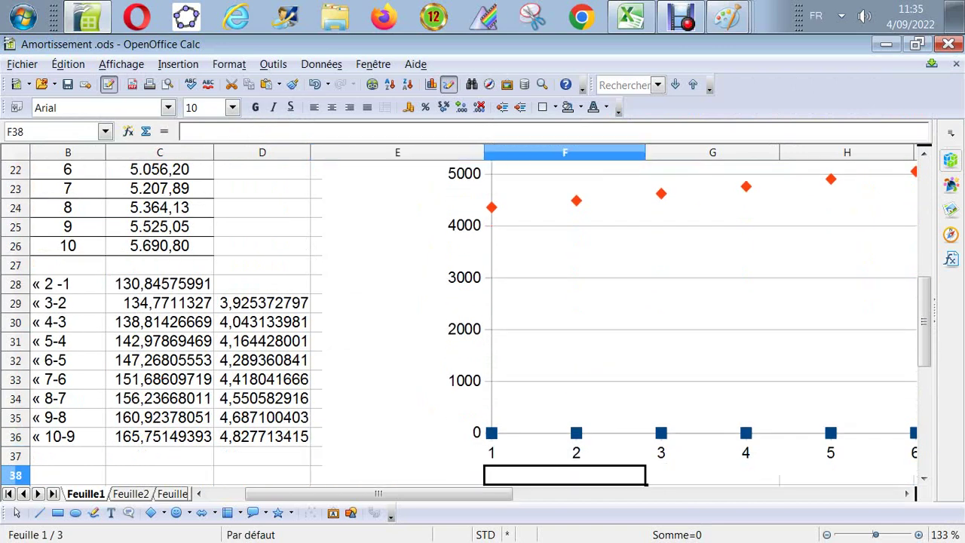
Step: Return to the main loan table and review its columns from the remaining capital back to the year column
{"action": "key", "text": "Up"}
{"action": "key", "text": "Up"}
{"action": "key", "text": "Up"}
{"action": "key", "text": "Up"}
{"action": "key", "text": "Up"}
{"action": "key", "text": "Up"}
{"action": "key", "text": "Up"}
{"action": "key", "text": "Up"}
{"action": "key", "text": "Up"}
{"action": "key", "text": "Up"}
{"action": "key", "text": "Up"}
{"action": "key", "text": "Up"}
{"action": "key", "text": "Up"}
{"action": "key", "text": "Up"}
{"action": "key", "text": "Up"}
{"action": "key", "text": "Up"}
{"action": "key", "text": "Up"}
{"action": "key", "text": "Up"}
{"action": "key", "text": "Up"}
{"action": "key", "text": "Up"}
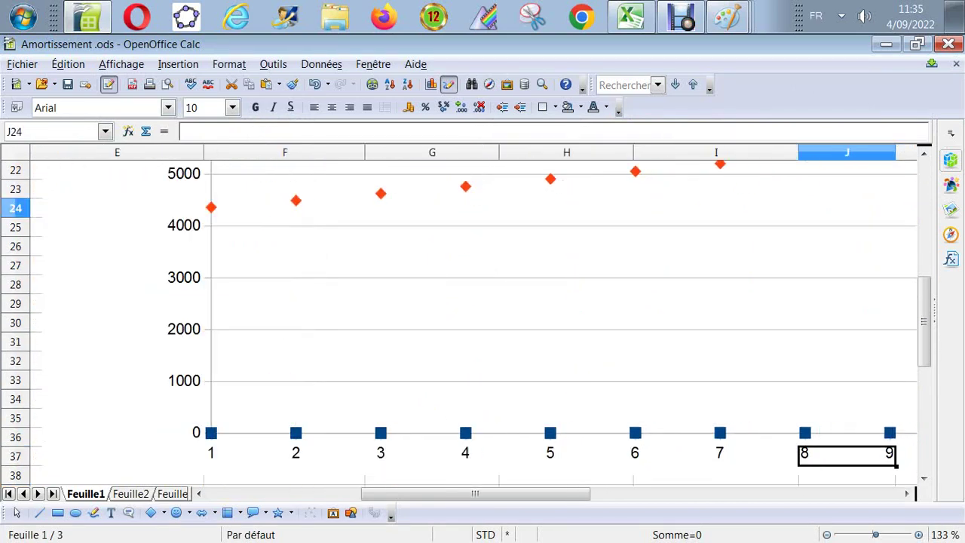
{"action": "key", "text": "Up"}
{"action": "key", "text": "Up"}
{"action": "key", "text": "Up"}
{"action": "key", "text": "Up"}
{"action": "key", "text": "Up"}
{"action": "key", "text": "Up"}
{"action": "key", "text": "Up"}
{"action": "key", "text": "Up"}
{"action": "key", "text": "Up"}
{"action": "key", "text": "Up"}
{"action": "key", "text": "Up"}
{"action": "key", "text": "Up"}
{"action": "key", "text": "Up"}
{"action": "key", "text": "Up"}
{"action": "key", "text": "Up"}
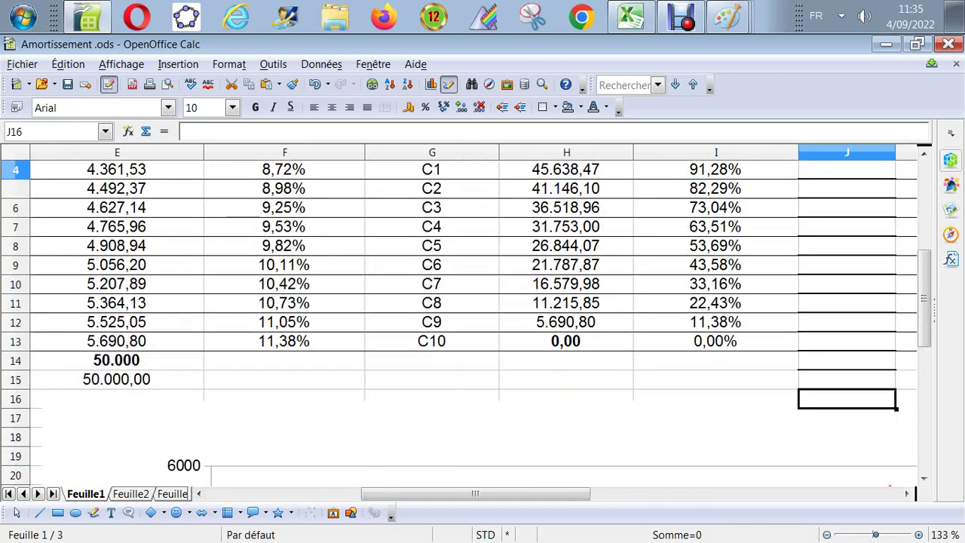
{"action": "key", "text": "Left"}
{"action": "key", "text": "Left"}
{"action": "key", "text": "Left"}
{"action": "key", "text": "Left"}
{"action": "key", "text": "Left"}
{"action": "key", "text": "Left"}
{"action": "key", "text": "Left"}
{"action": "key", "text": "Left"}
{"action": "key", "text": "Left"}
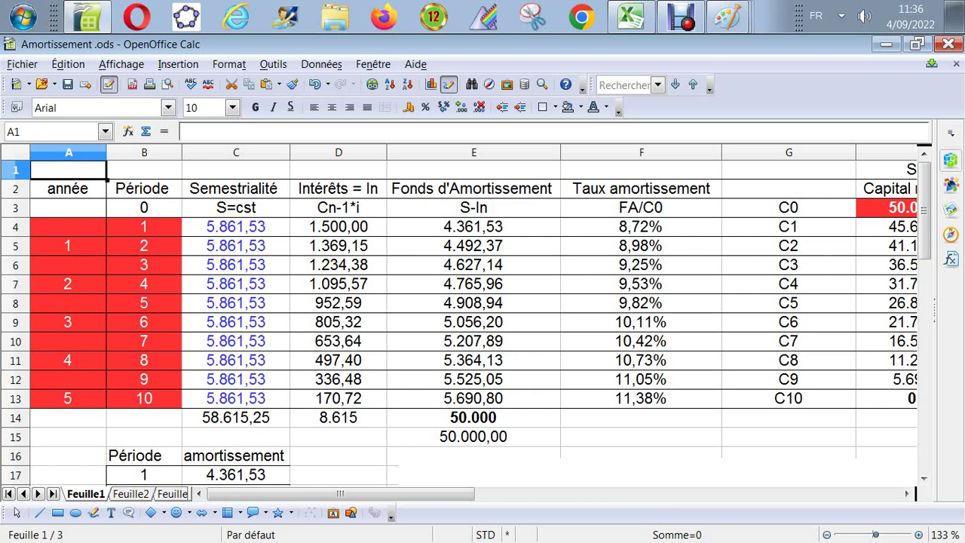
Step: Review the loan table's header rows from the period column across to the semi-annual interest rate and back
{"action": "key", "text": "Right"}
{"action": "key", "text": "Down"}
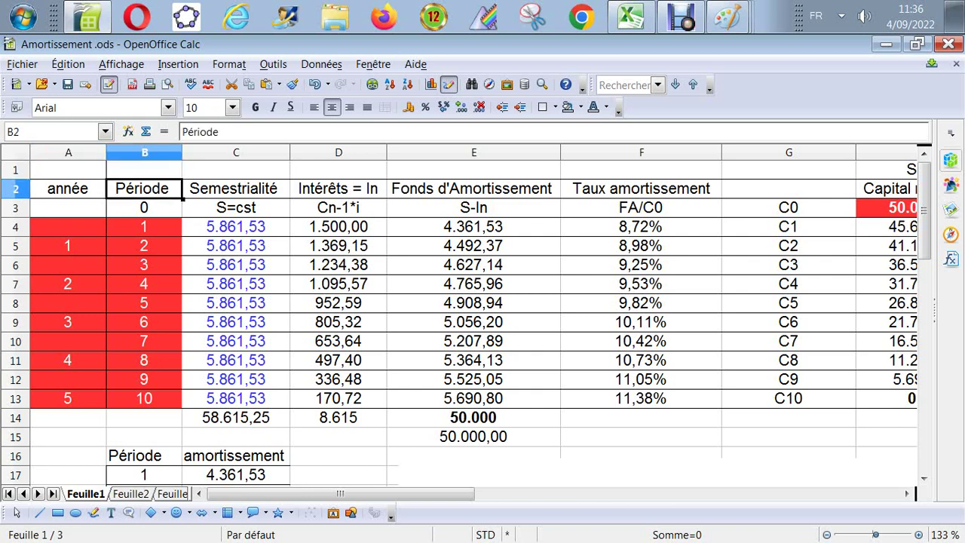
{"action": "key", "text": "Down"}
{"action": "key", "text": "Right"}
{"action": "key", "text": "Right"}
{"action": "key", "text": "Right"}
{"action": "key", "text": "Right"}
{"action": "key", "text": "Right"}
{"action": "key", "text": "Right"}
{"action": "key", "text": "Right"}
{"action": "key", "text": "Right"}
{"action": "key", "text": "Right"}
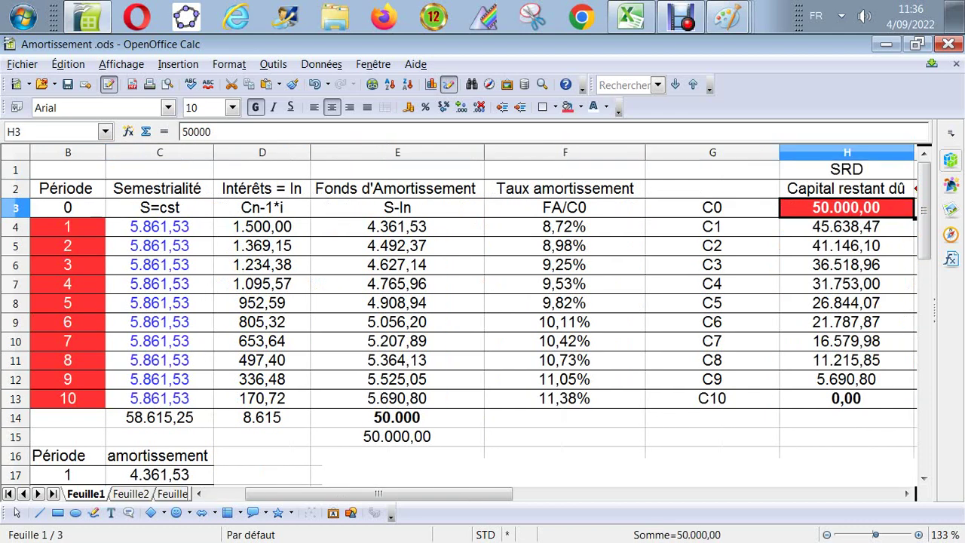
{"action": "key", "text": "Left"}
{"action": "key", "text": "Left"}
{"action": "key", "text": "Left"}
{"action": "key", "text": "Left"}
{"action": "key", "text": "Left"}
{"action": "key", "text": "Left"}
{"action": "key", "text": "Left"}
{"action": "key", "text": "Left"}
{"action": "key", "text": "Left"}
{"action": "key", "text": "Left"}
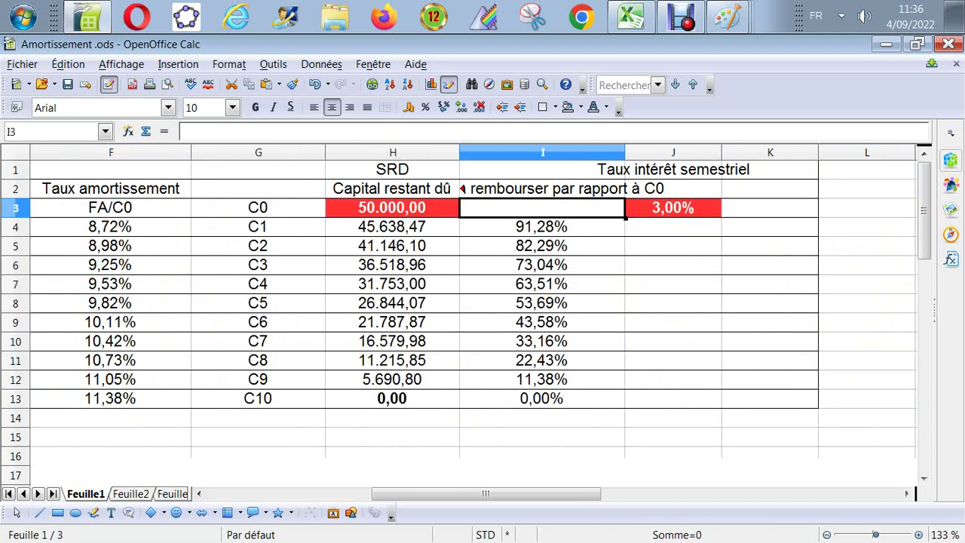
Step: Examine the first sheet downward from the year column of the loan table, past the amortization list and chart, to below the period differences
{"action": "key", "text": "Down"}
{"action": "key", "text": "Down"}
{"action": "key", "text": "Down"}
{"action": "key", "text": "Down"}
{"action": "key", "text": "Down"}
{"action": "key", "text": "Down"}
{"action": "key", "text": "Down"}
{"action": "key", "text": "Down"}
{"action": "key", "text": "Down"}
{"action": "key", "text": "Down"}
{"action": "key", "text": "Down"}
{"action": "key", "text": "Down"}
{"action": "key", "text": "Down"}
{"action": "key", "text": "Down"}
{"action": "key", "text": "Down"}
{"action": "key", "text": "Down"}
{"action": "key", "text": "Down"}
{"action": "key", "text": "Down"}
{"action": "key", "text": "Down"}
{"action": "key", "text": "Down"}
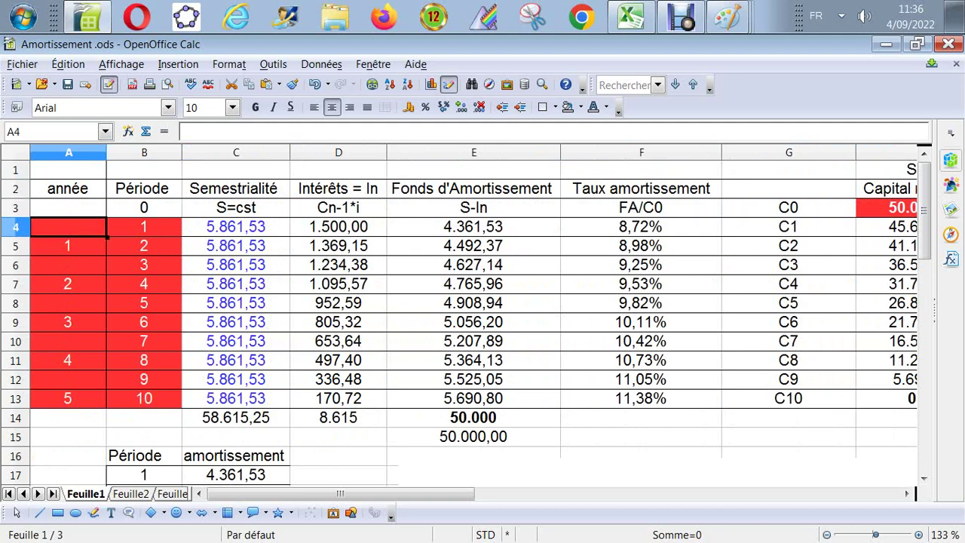
{"action": "key", "text": "Down"}
{"action": "key", "text": "Down"}
{"action": "key", "text": "Down"}
{"action": "key", "text": "Down"}
{"action": "key", "text": "Down"}
{"action": "key", "text": "Down"}
{"action": "key", "text": "Down"}
{"action": "key", "text": "Down"}
{"action": "key", "text": "Down"}
{"action": "key", "text": "Down"}
{"action": "key", "text": "Down"}
{"action": "key", "text": "Down"}
{"action": "key", "text": "Down"}
{"action": "key", "text": "Down"}
{"action": "key", "text": "Down"}
{"action": "key", "text": "Down"}
{"action": "key", "text": "Down"}
{"action": "key", "text": "Down"}
{"action": "key", "text": "Down"}
{"action": "key", "text": "Down"}
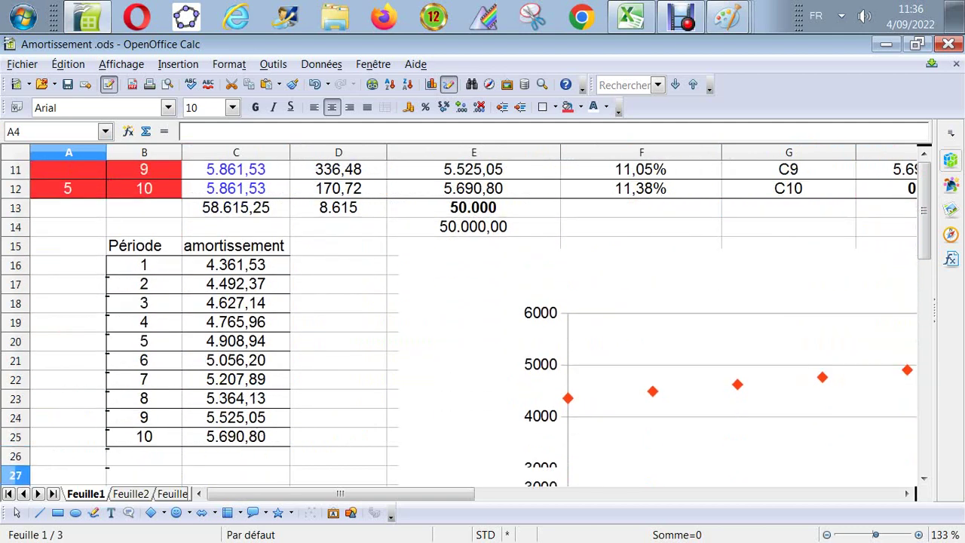
{"action": "key", "text": "Down"}
{"action": "key", "text": "Down"}
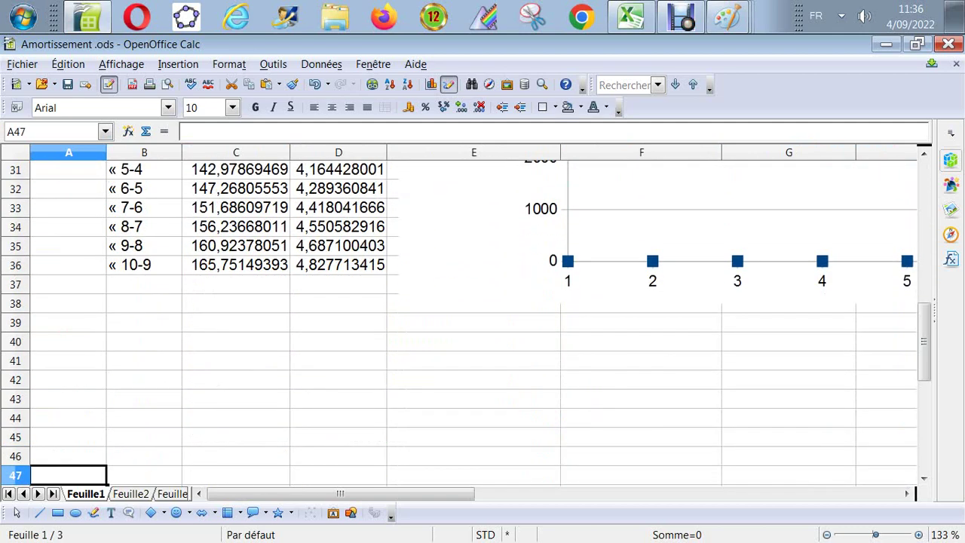